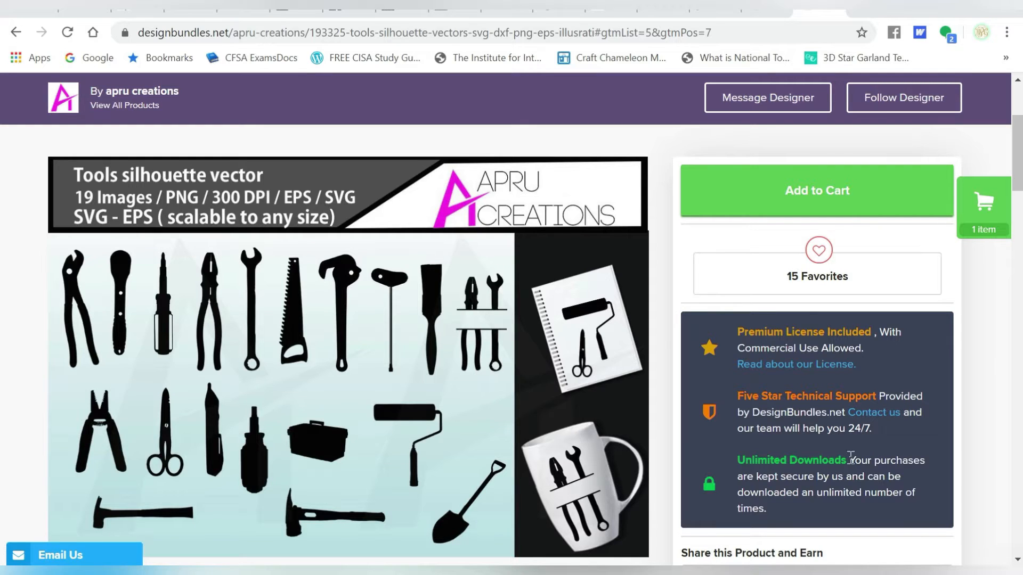
- Look over the ZEN OUTLINE mandala font's product page and preview image
left_click(714, 11)
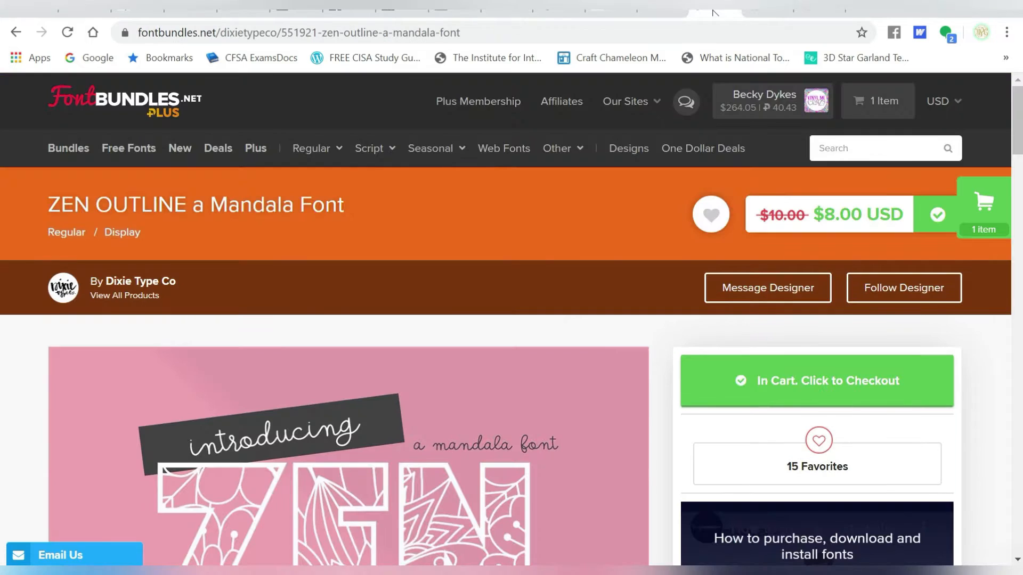
left_click_drag(1018, 118, 1017, 143)
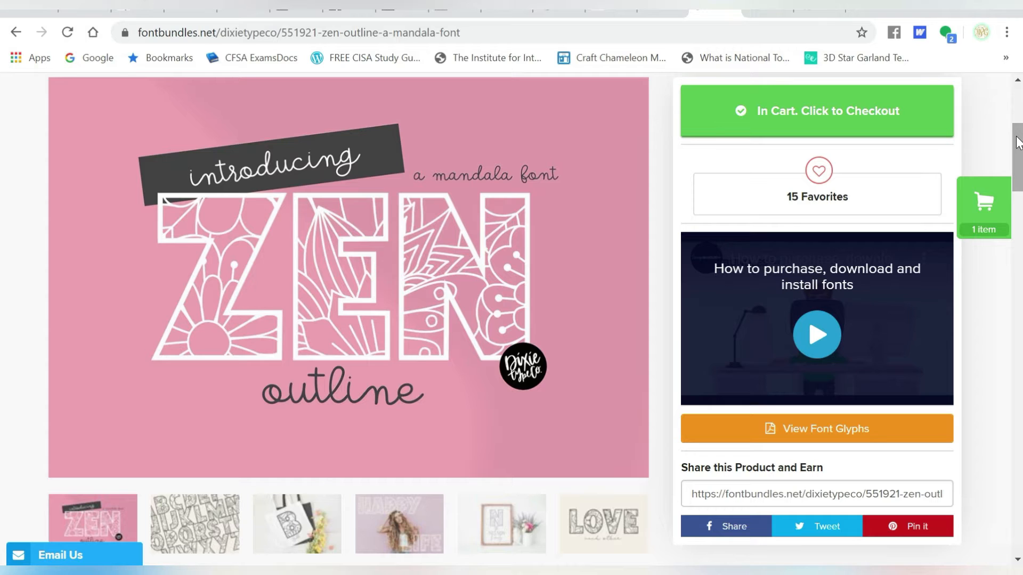
scroll(1018, 142, "up", 1)
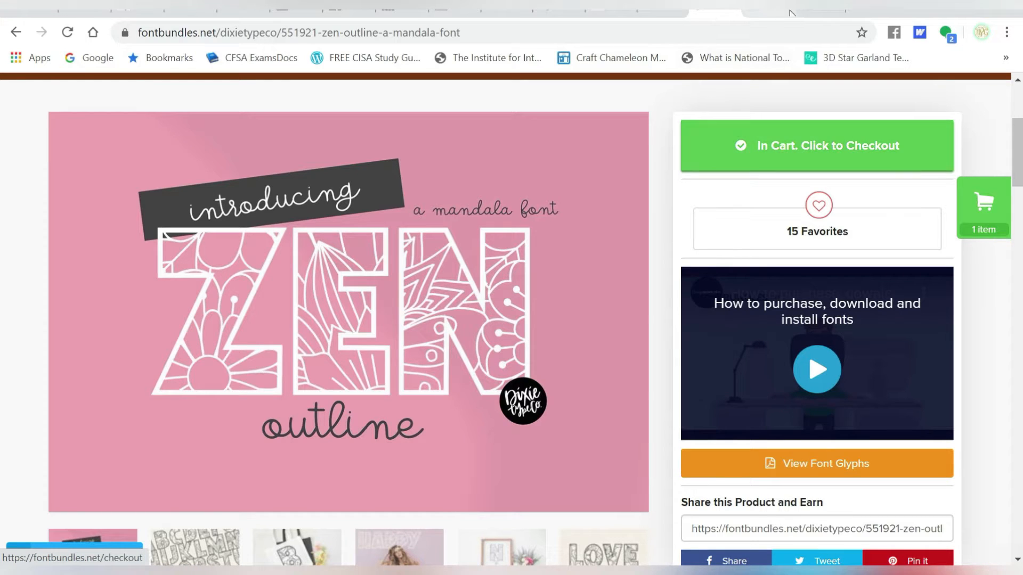
- Add the Tools silhouette vector set to the cart and proceed to checkout
left_click(815, 11)
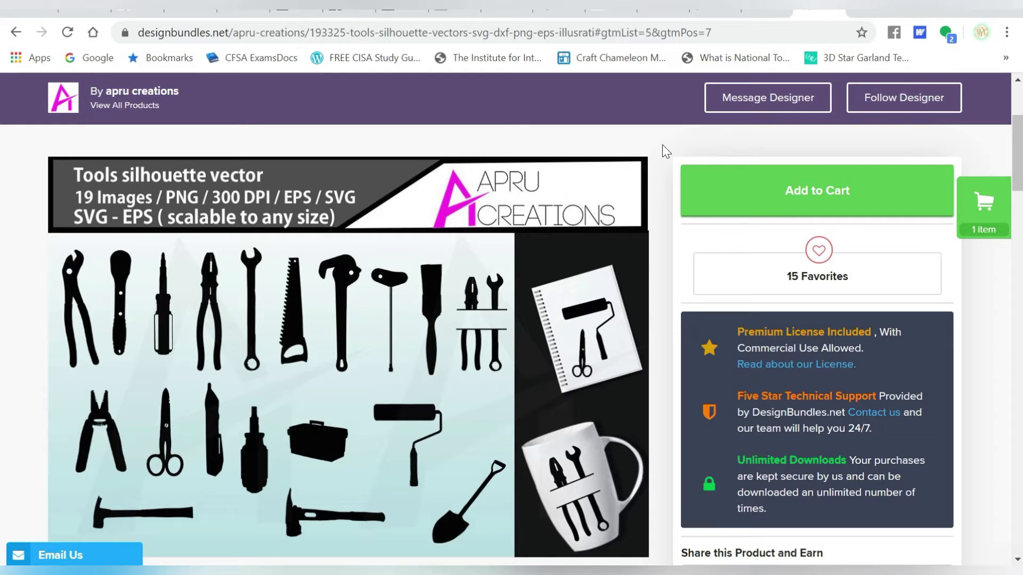
left_click(730, 203)
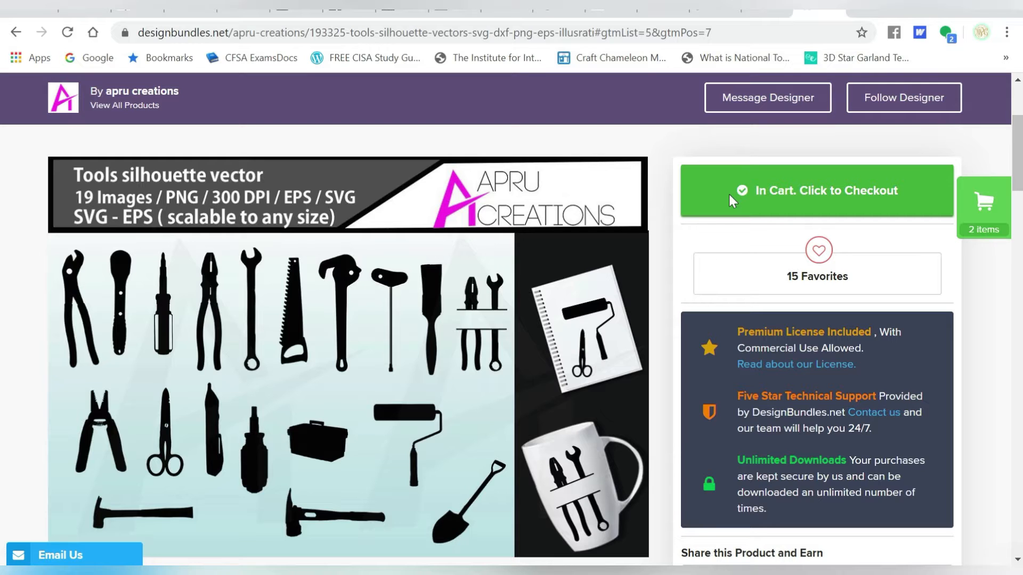
left_click(830, 167)
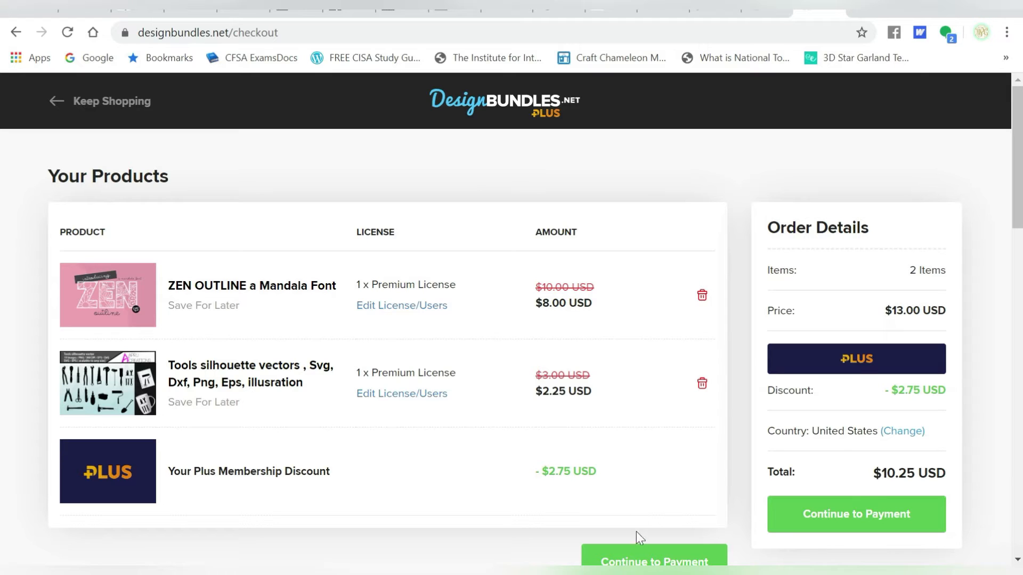
- Continue to payment and pay for the order with store credit
left_click(803, 515)
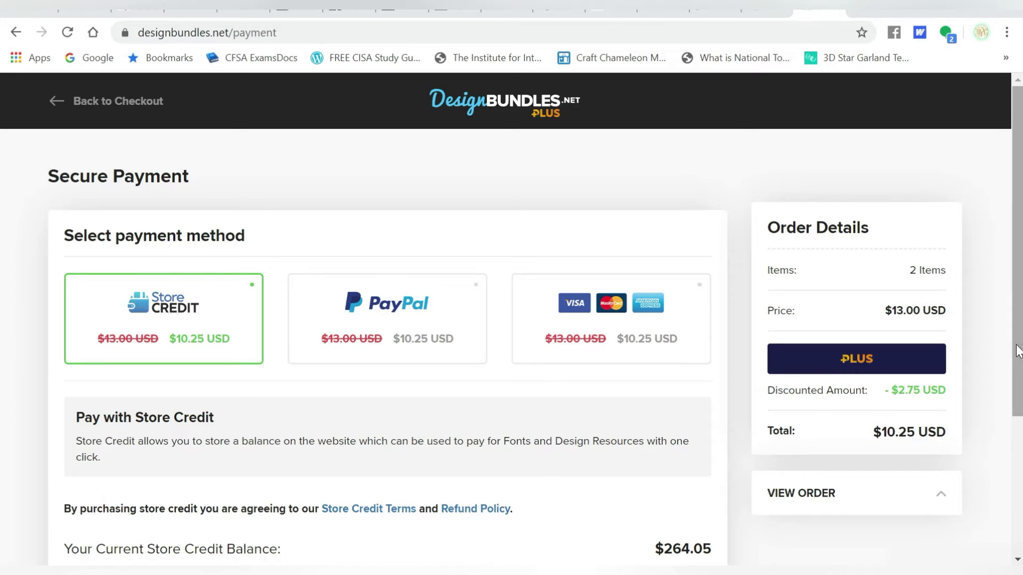
scroll(611, 459, "down", 3)
left_click(160, 451)
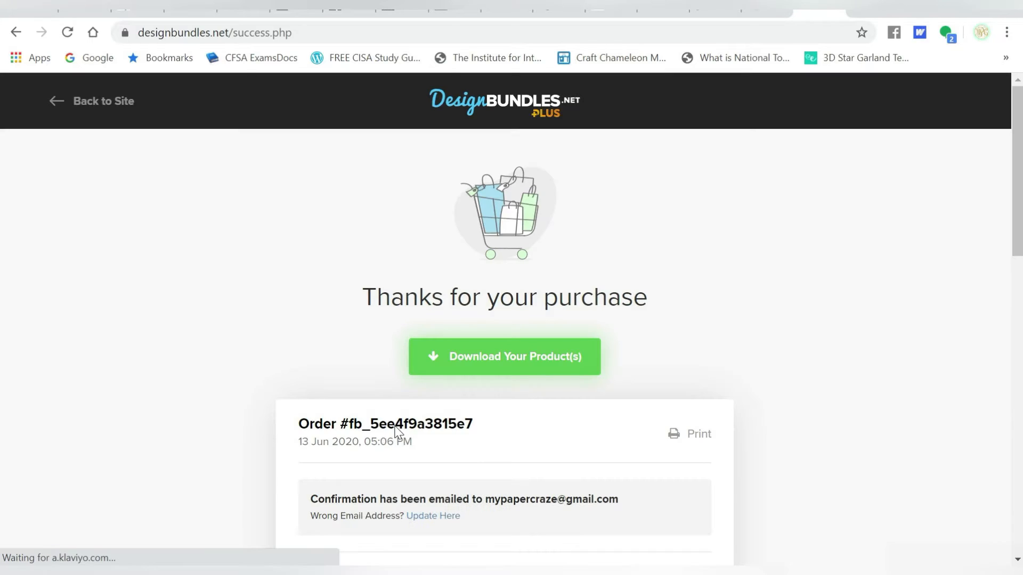
- Go to the purchased products and download DTCZenOutline.otf for the ZEN OUTLINE font
left_click(459, 362)
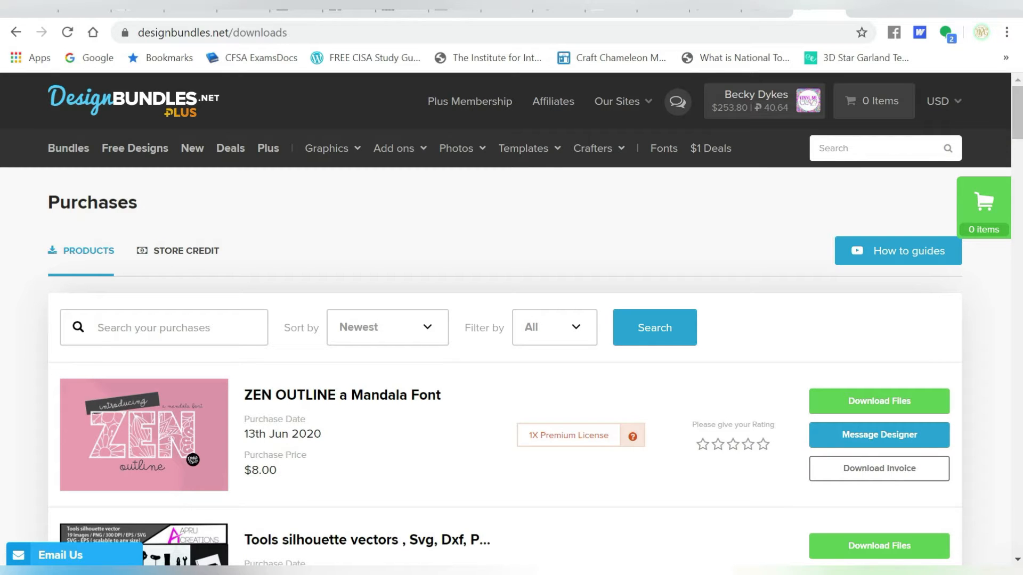
left_click_drag(1019, 130, 1020, 156)
left_click(886, 160)
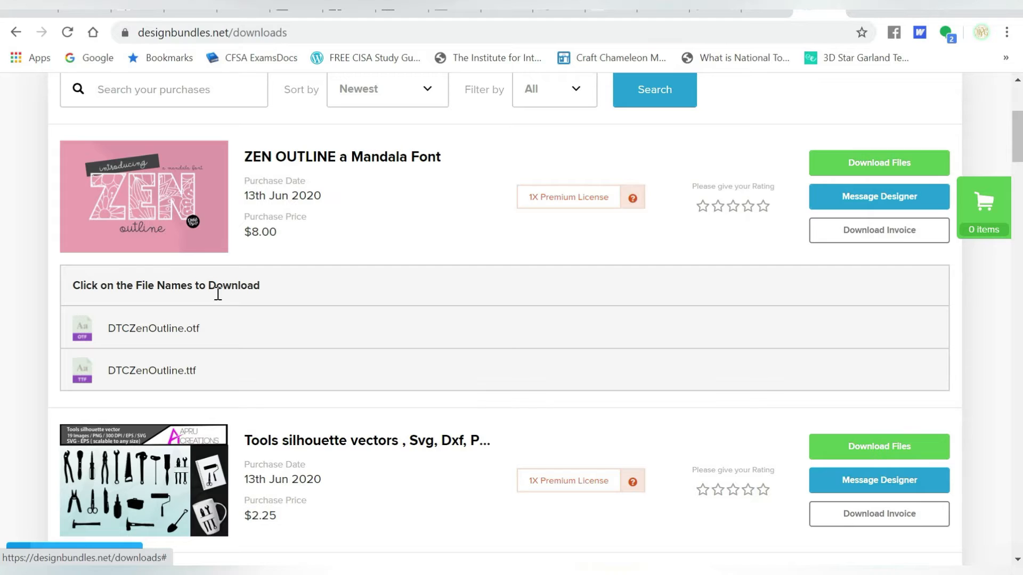
left_click(171, 331)
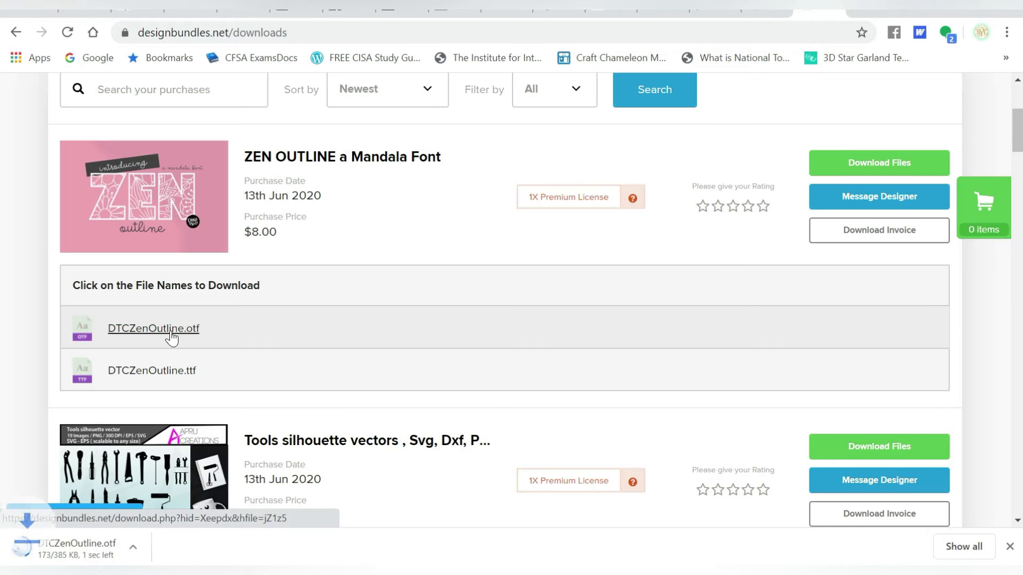
- Show the download files of the Tools silhouette vectors purchase and download tools.zip
scroll(1022, 141, "down", 4)
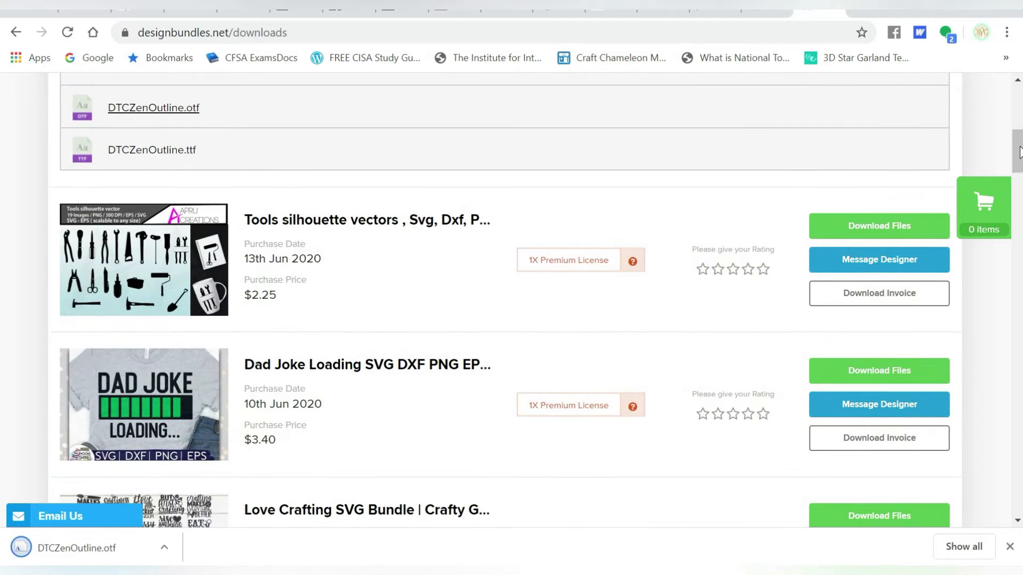
left_click(865, 229)
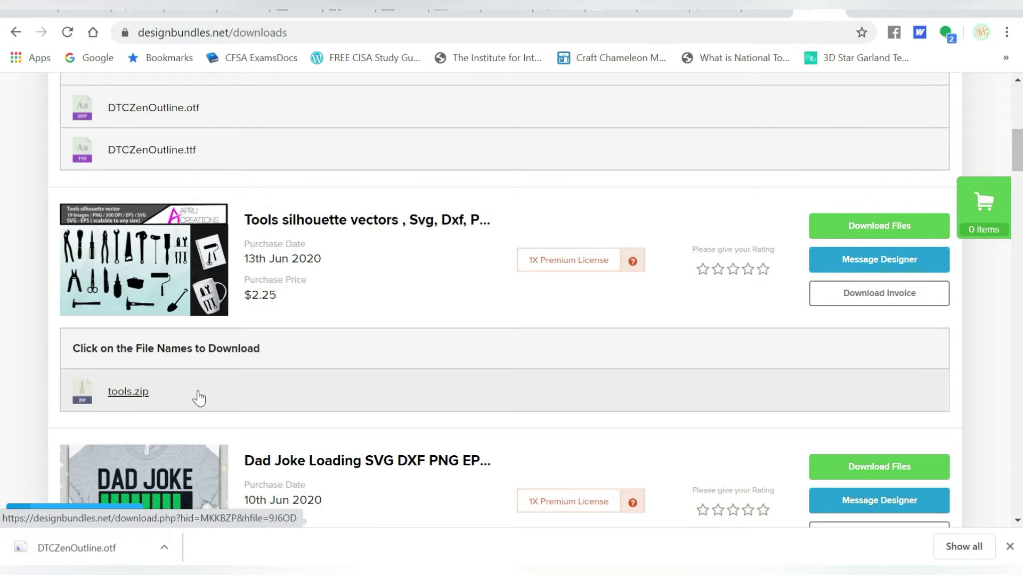
left_click(124, 394)
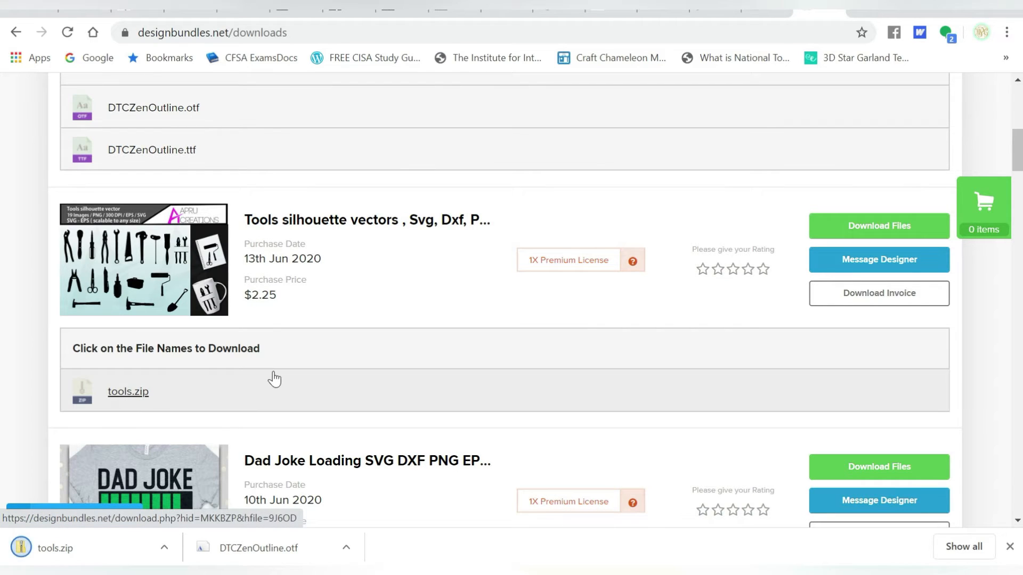
- Extract all files of tools.zip into the tools folder in Downloads and close the archive window
left_click(115, 538)
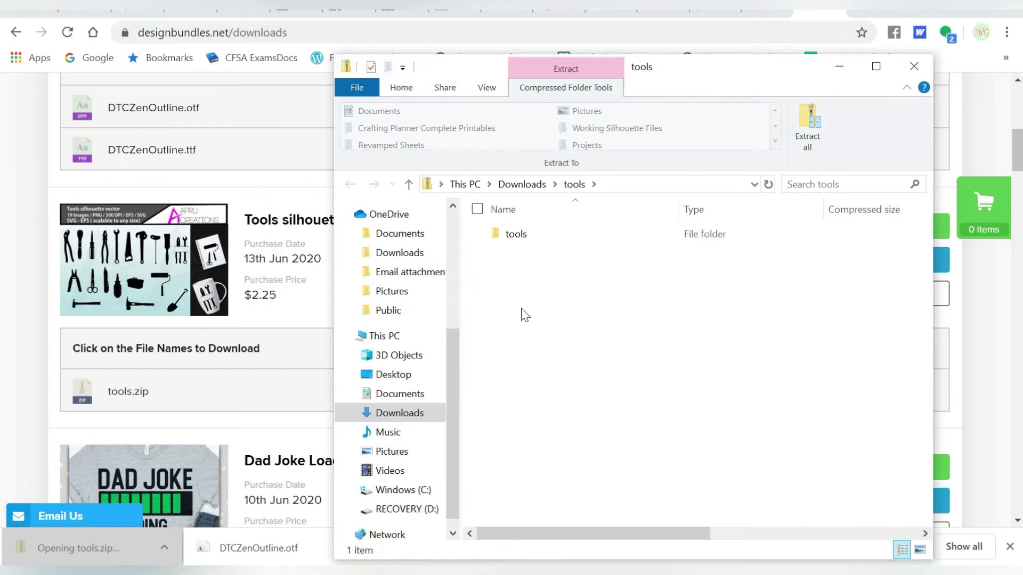
left_click(807, 138)
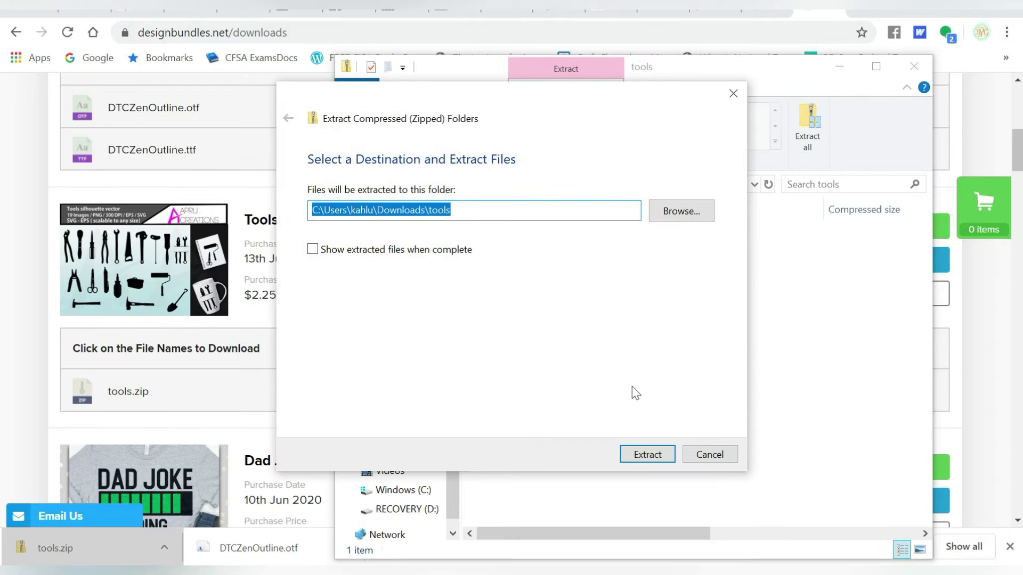
left_click(634, 455)
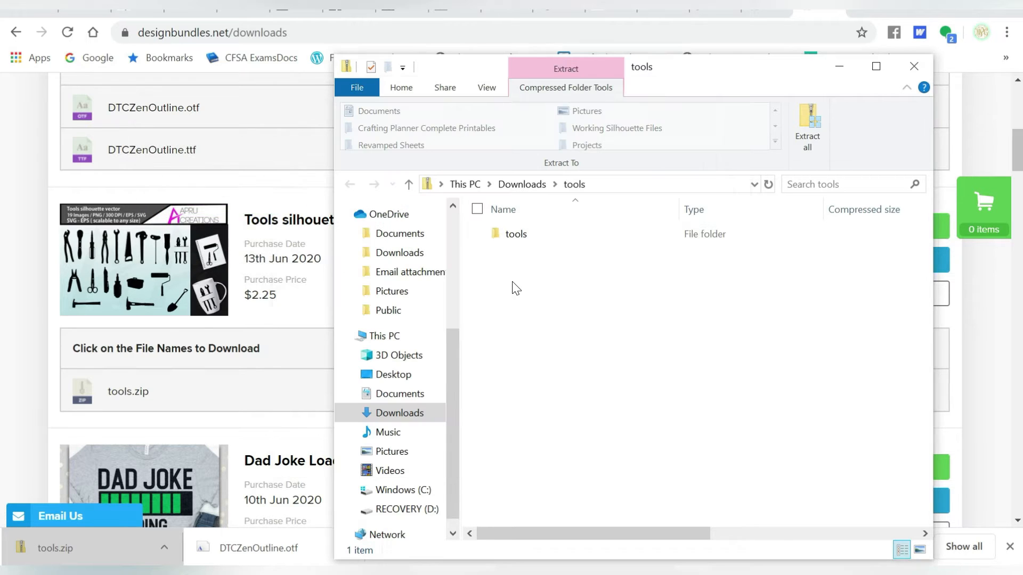
left_click(914, 66)
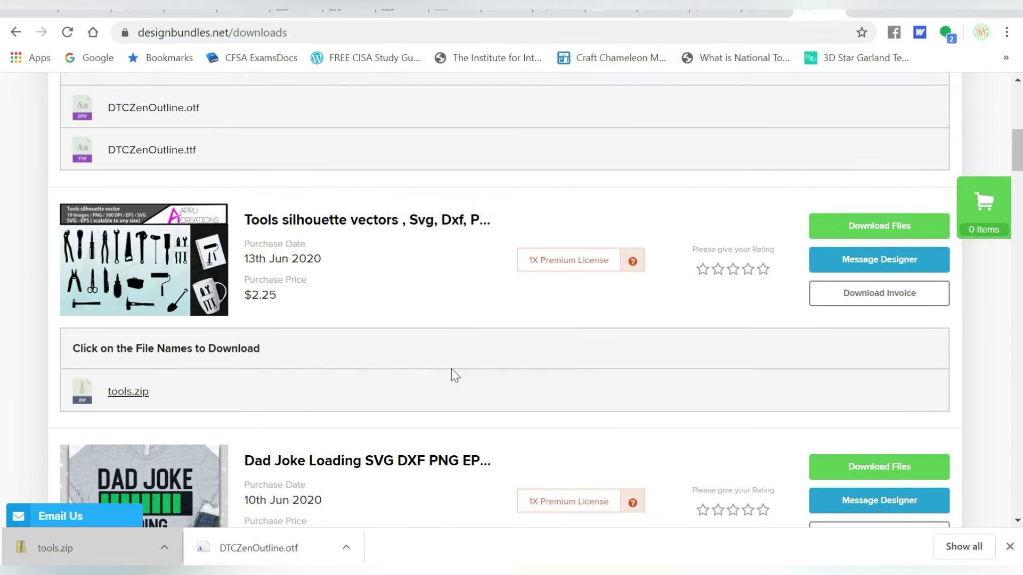
- Install the DTC Zen Outline font from the downloaded DTCZenOutline.otf file
left_click(276, 554)
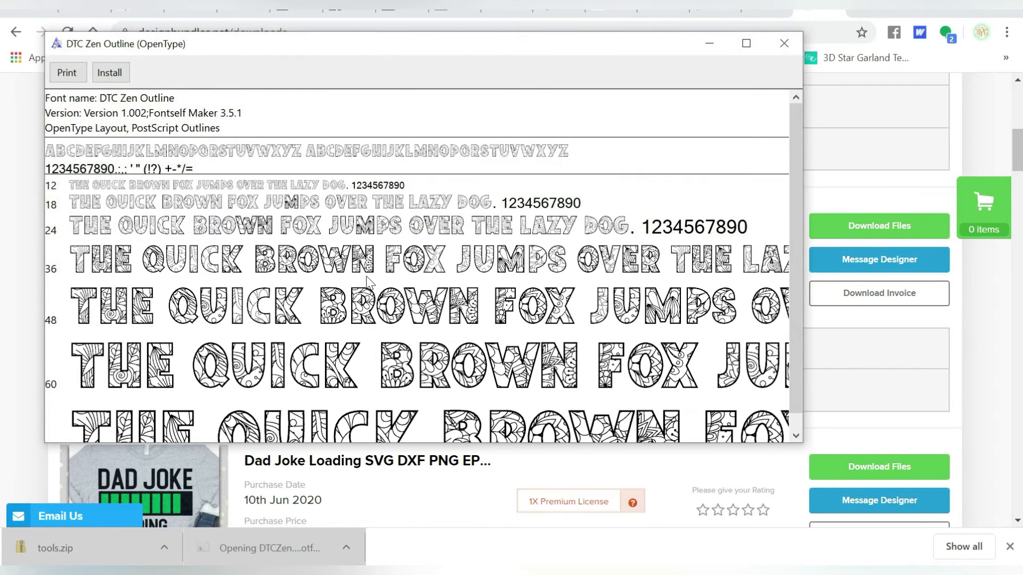
left_click(117, 74)
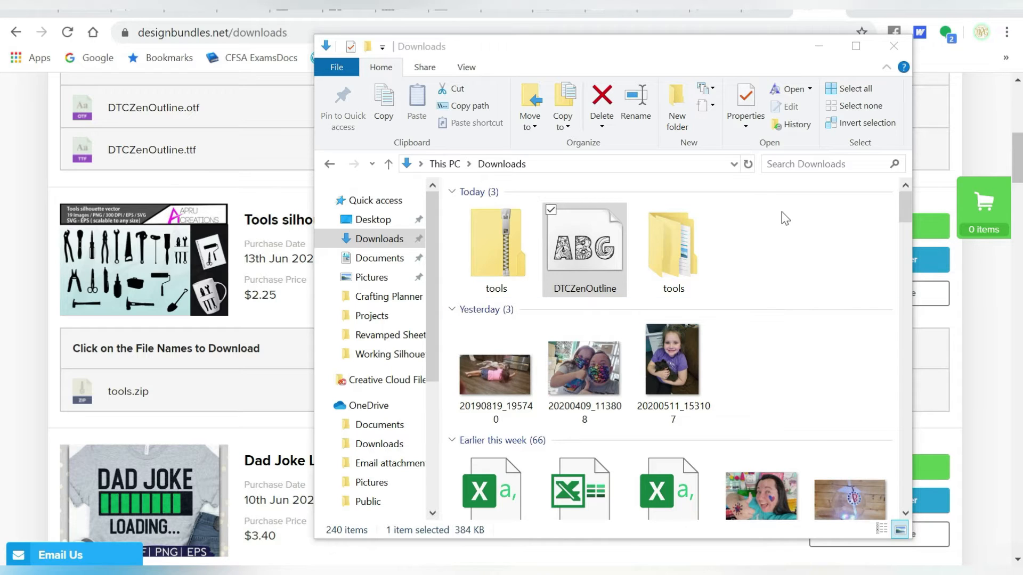
right_click(570, 228)
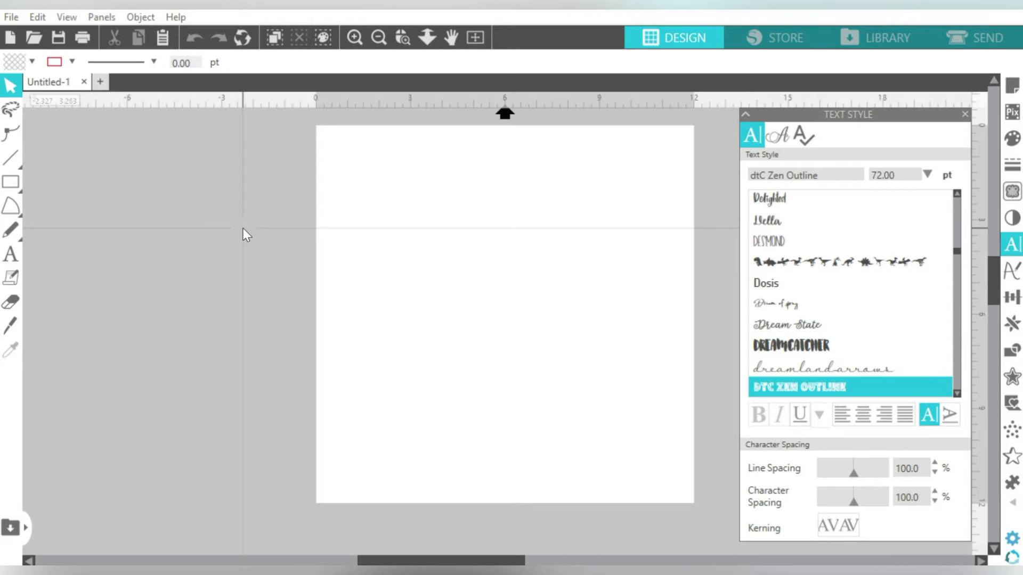
- Add the letter B in DTC Zen Outline on the page and enlarge it to about 5.54 by 9.05 in
left_click(10, 255)
left_click(425, 283)
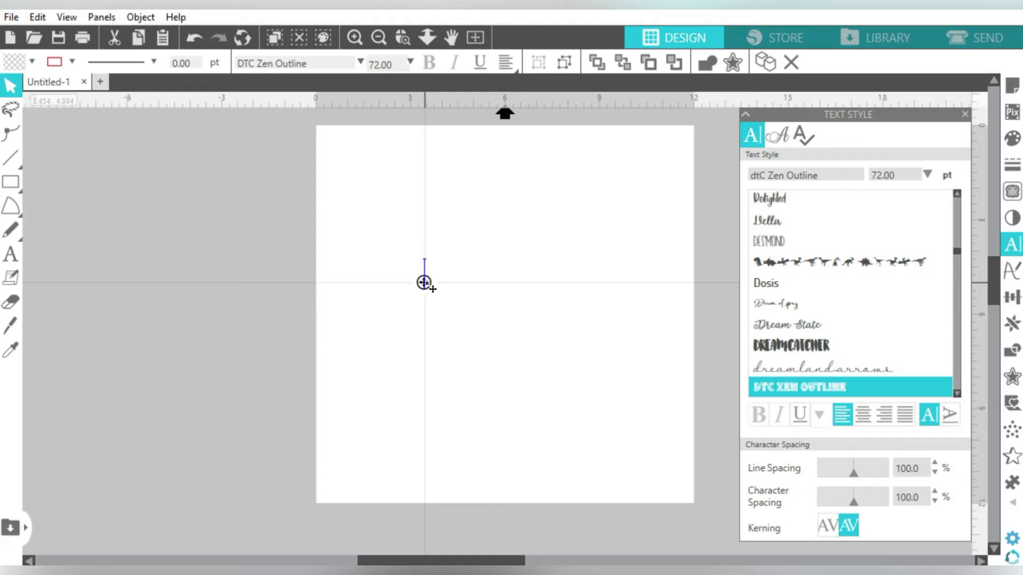
type("D")
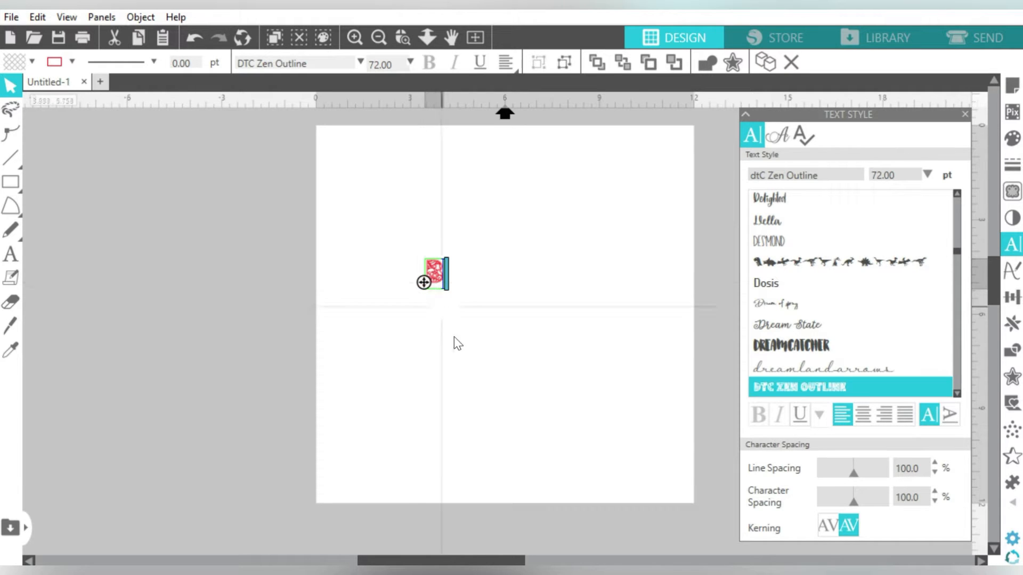
left_click(453, 304)
left_click_drag(439, 275, 608, 441)
left_click(410, 195)
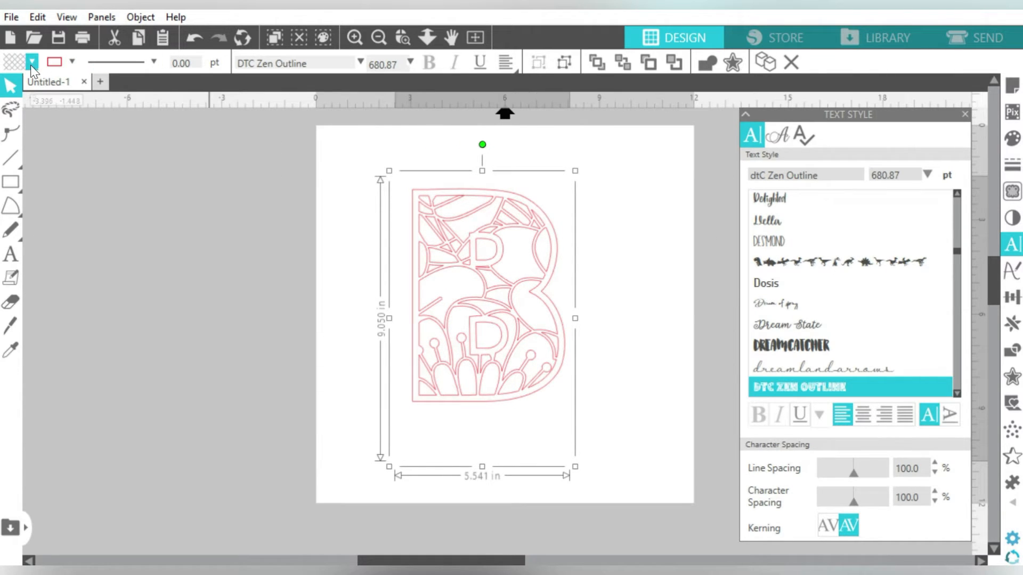
- Fill the letter B with black and make its line colour transparent
left_click(32, 62)
left_click(112, 101)
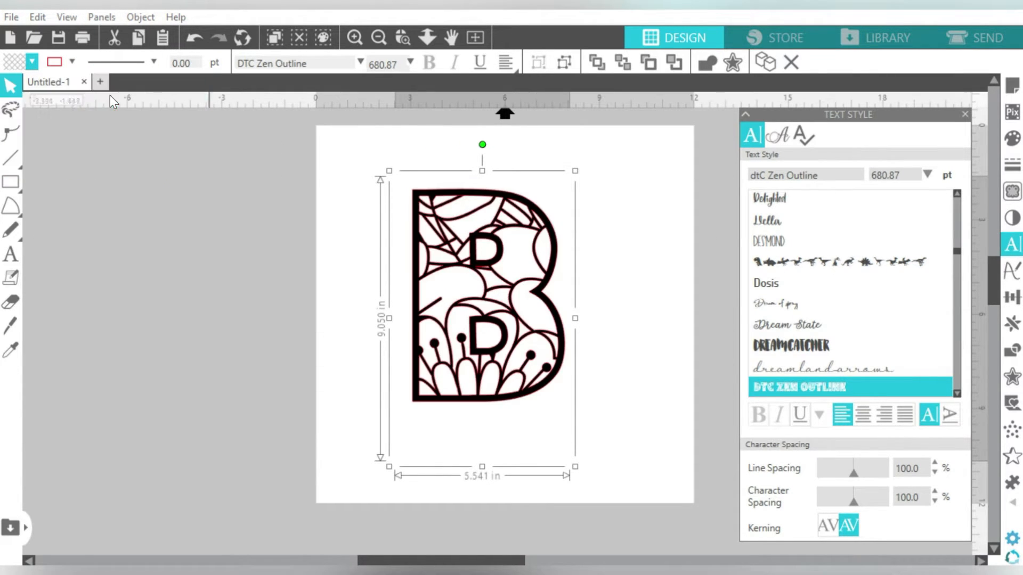
left_click(73, 62)
left_click(171, 87)
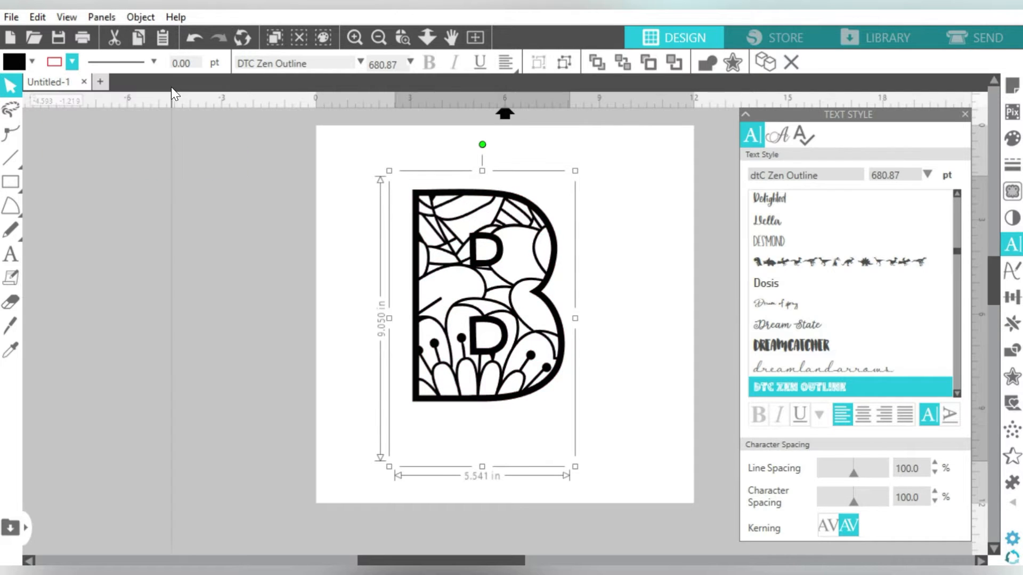
- Enlarge the letter B to about 7.7 by 12.6 in, centre it on the page and deselect it
left_click_drag(551, 286, 524, 247)
left_click_drag(548, 428, 647, 523)
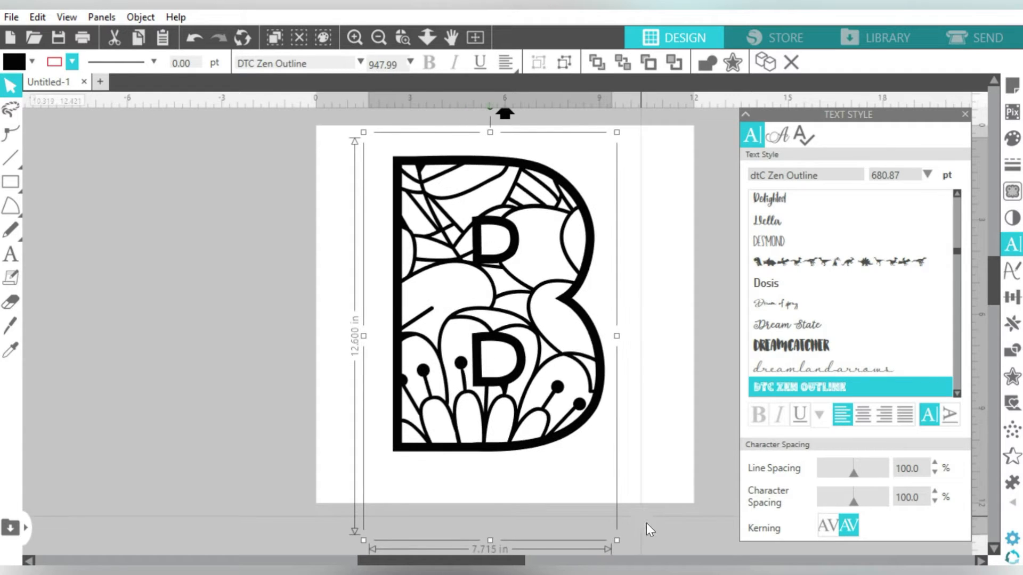
left_click_drag(585, 308, 591, 317)
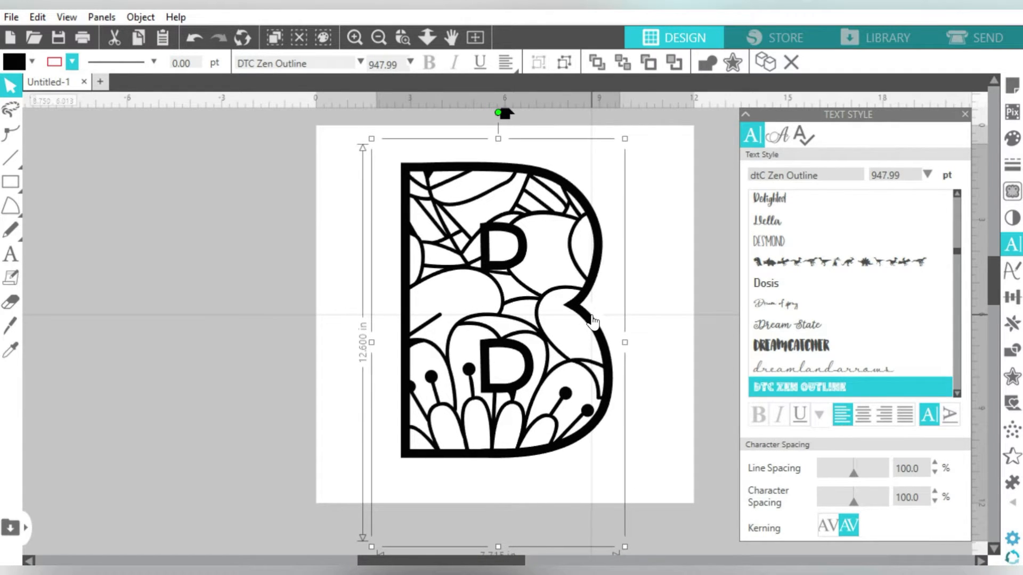
left_click(336, 304)
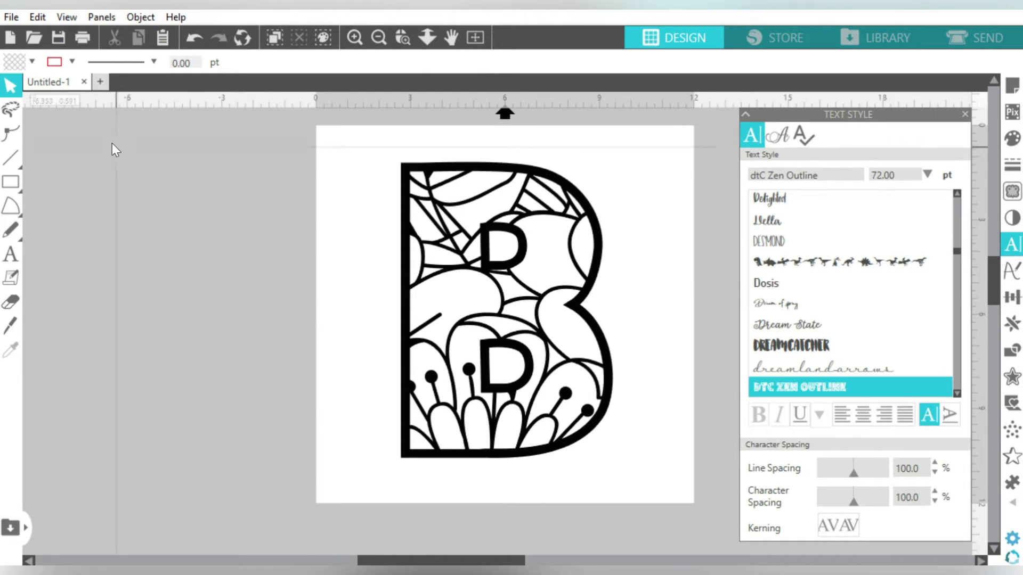
- Add the first name in capitals as a separate 72 pt text in DTC Zen Outline beside the page
left_click(10, 254)
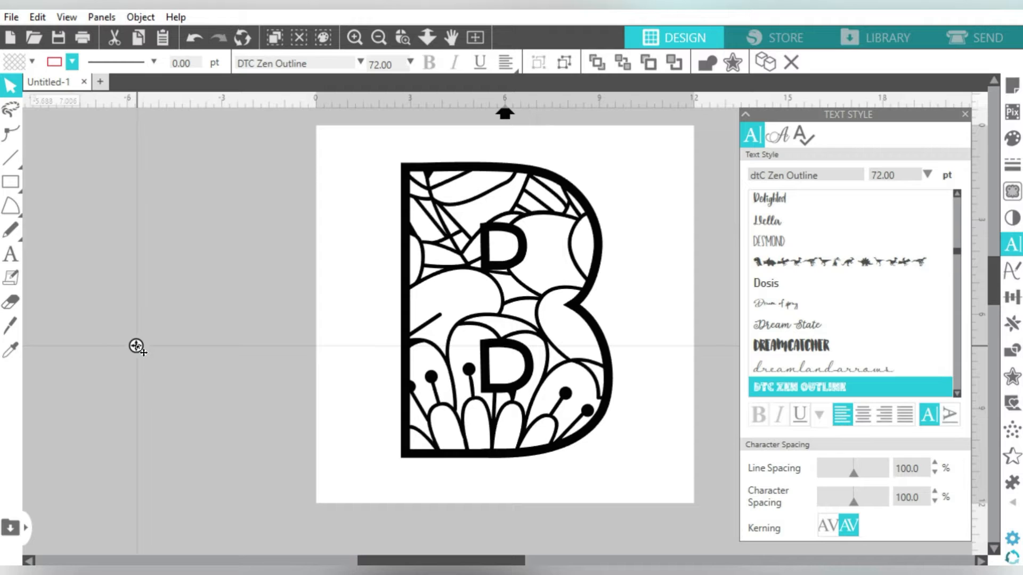
type("BECKY")
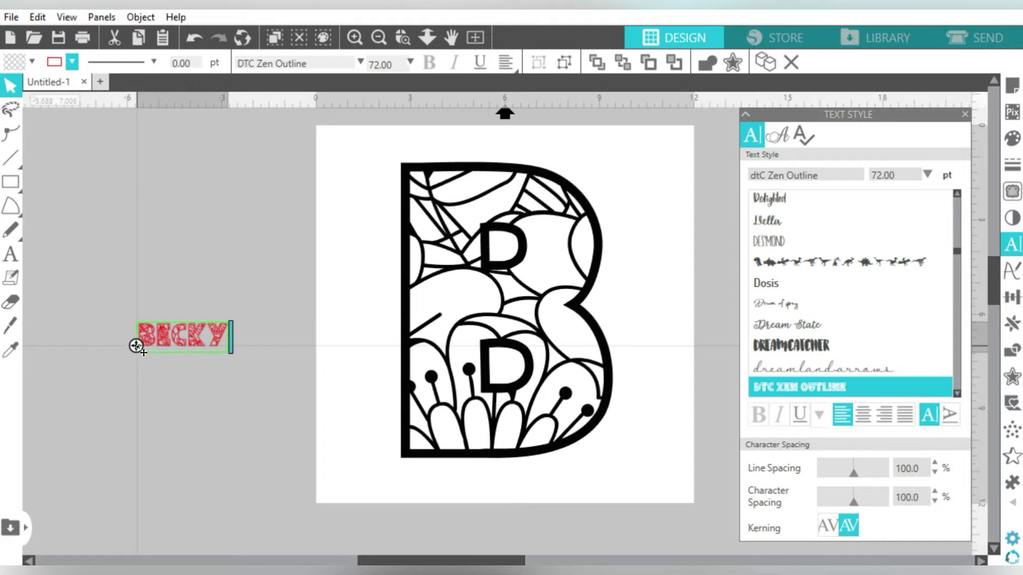
left_click(193, 268)
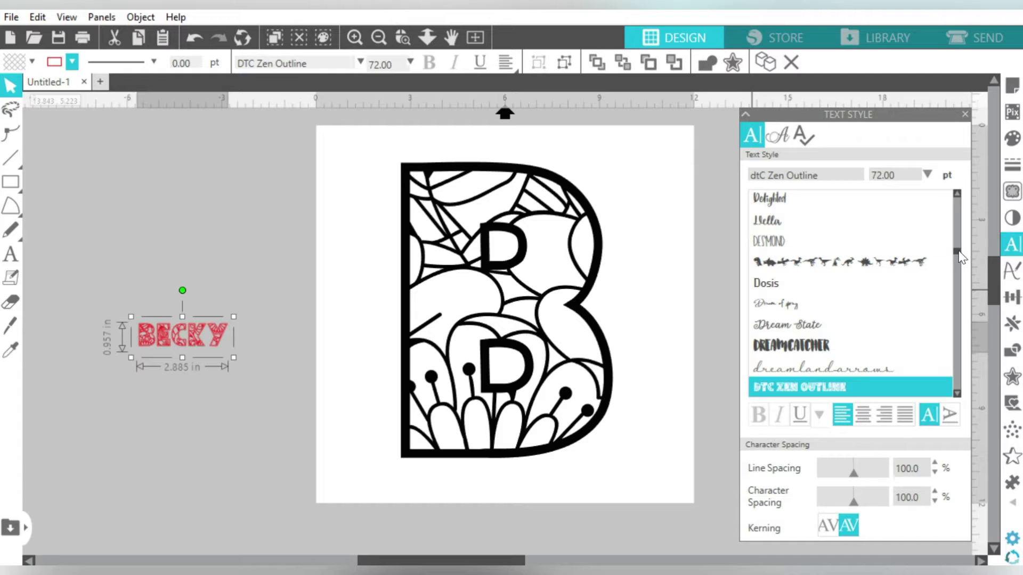
- Change the name text's font to 212 Moon Child Caps
left_click_drag(959, 257, 959, 211)
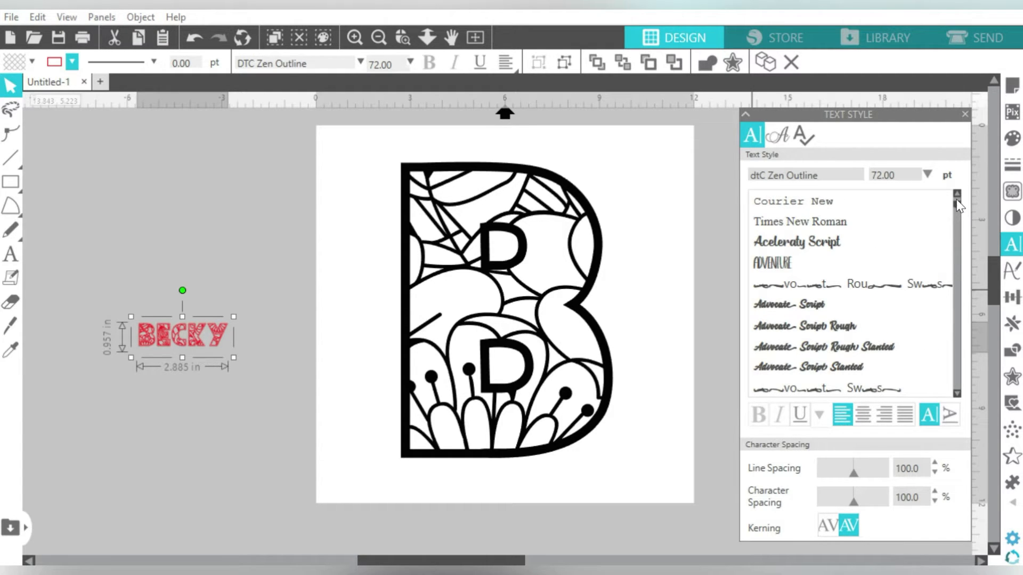
scroll(959, 205, "up", 3)
left_click(822, 286)
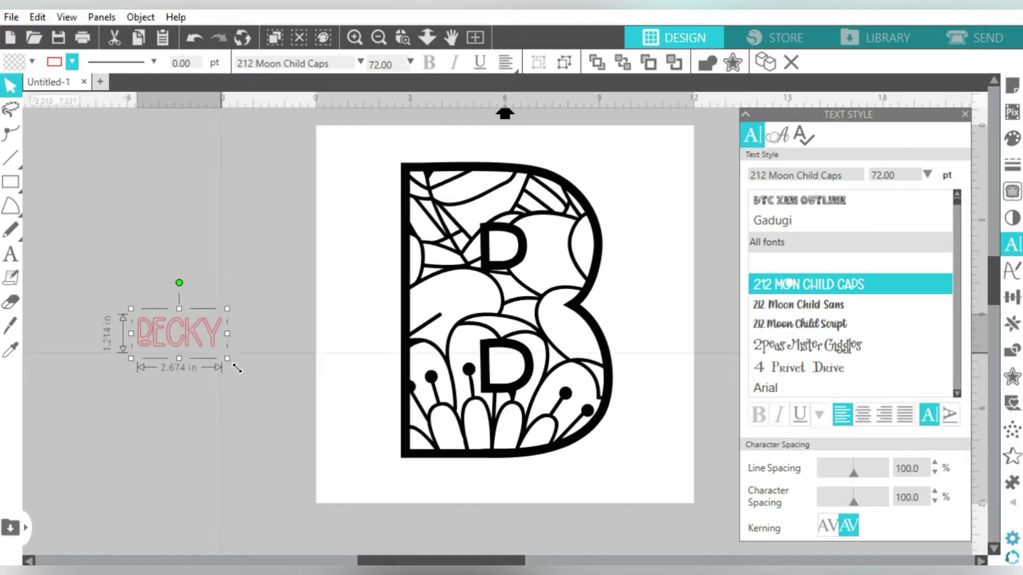
- Enlarge the name text to about 5.2 by 2.3 in and give it a red fill with a transparent line
left_click_drag(225, 351, 289, 420)
left_click(34, 60)
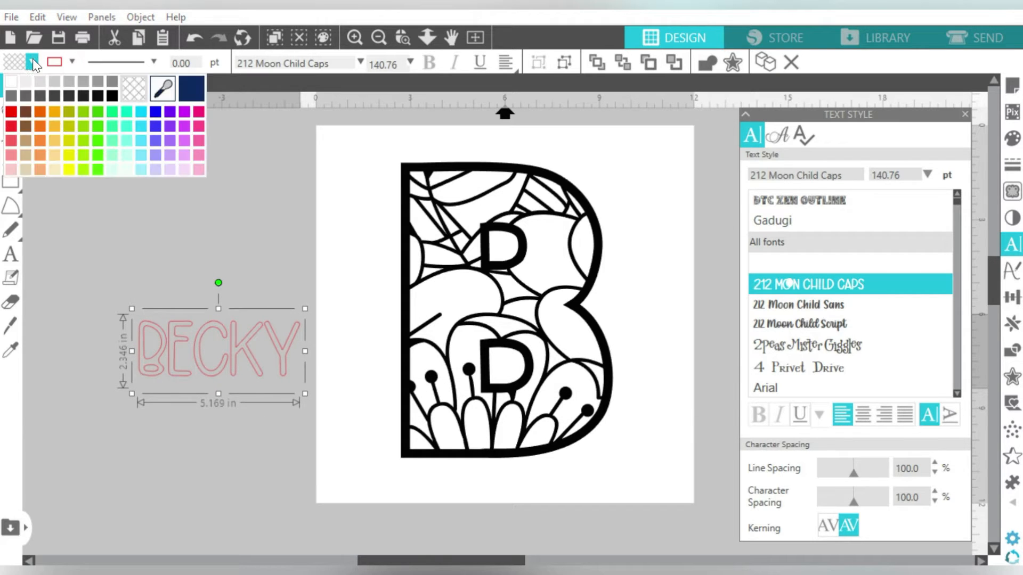
left_click(12, 112)
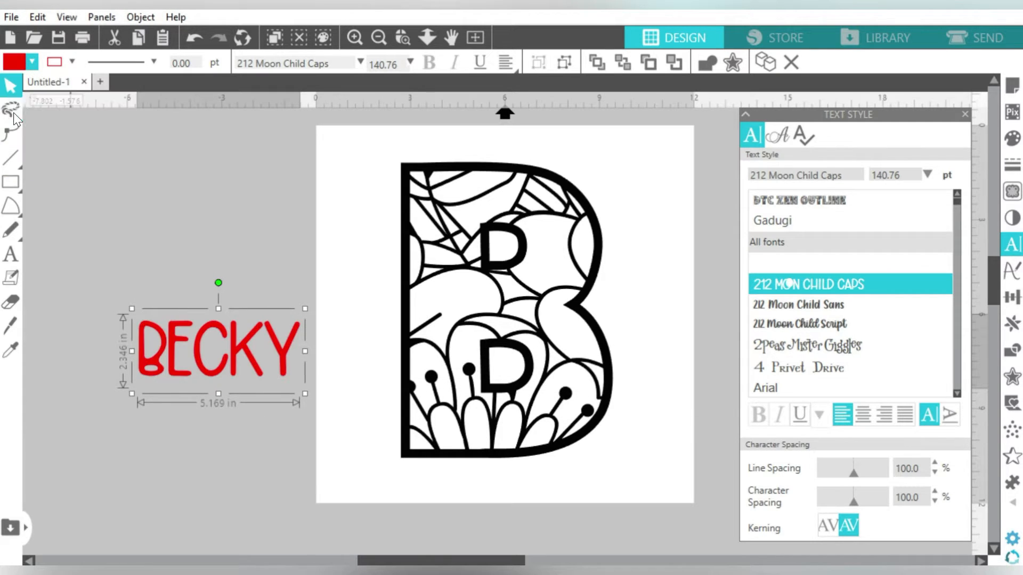
left_click(72, 61)
left_click(173, 88)
- Place the name across the middle of the letter B and stretch it horizontally to span the letter's full width
left_click_drag(199, 358, 490, 375)
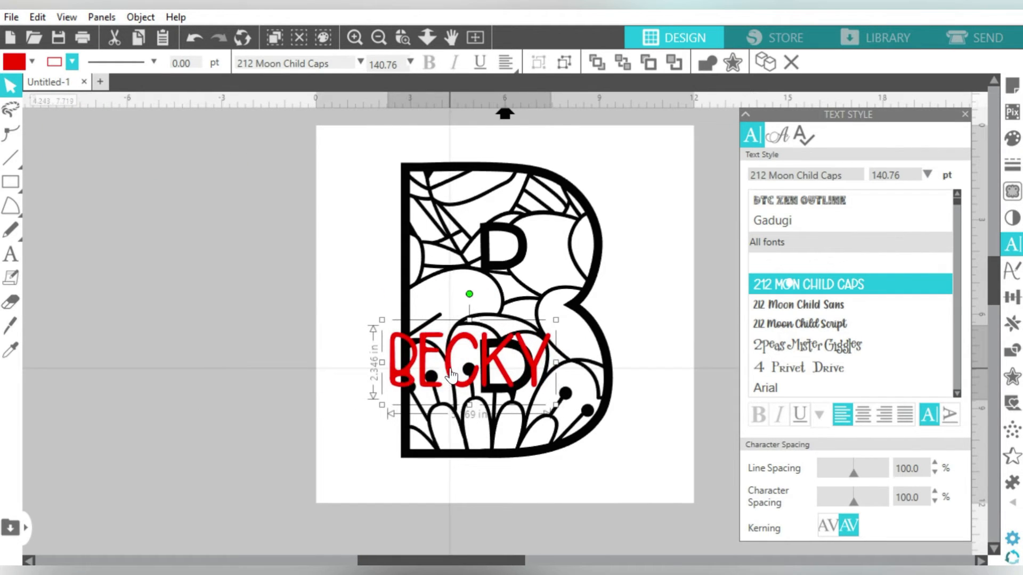
left_click_drag(555, 363, 616, 363)
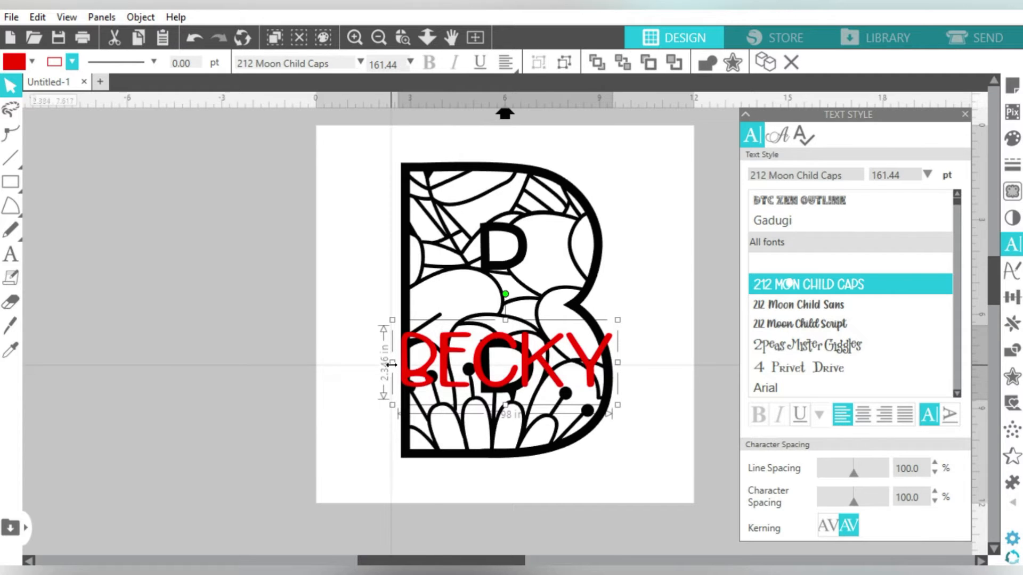
left_click_drag(528, 358, 529, 326)
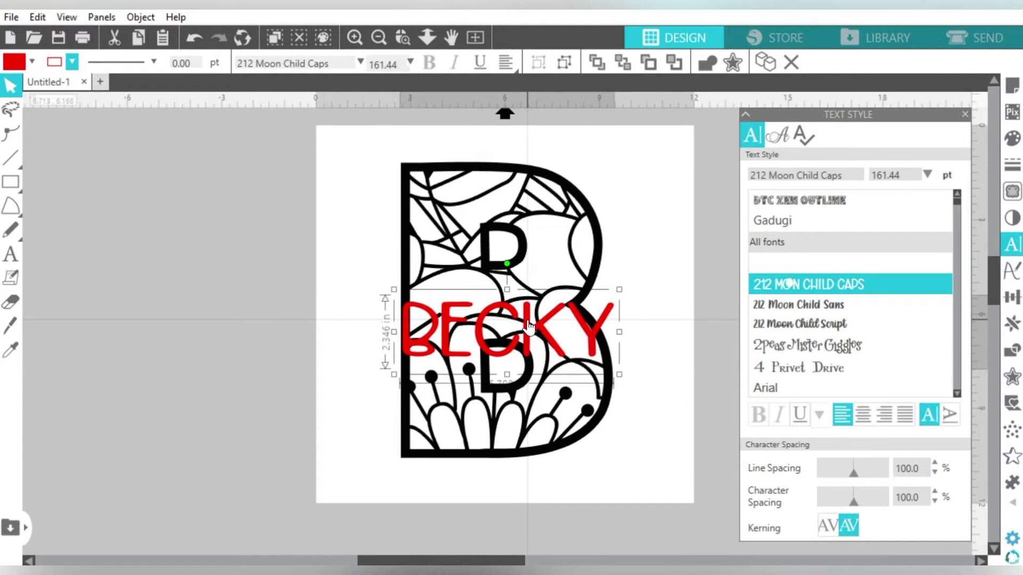
left_click_drag(528, 326, 527, 326)
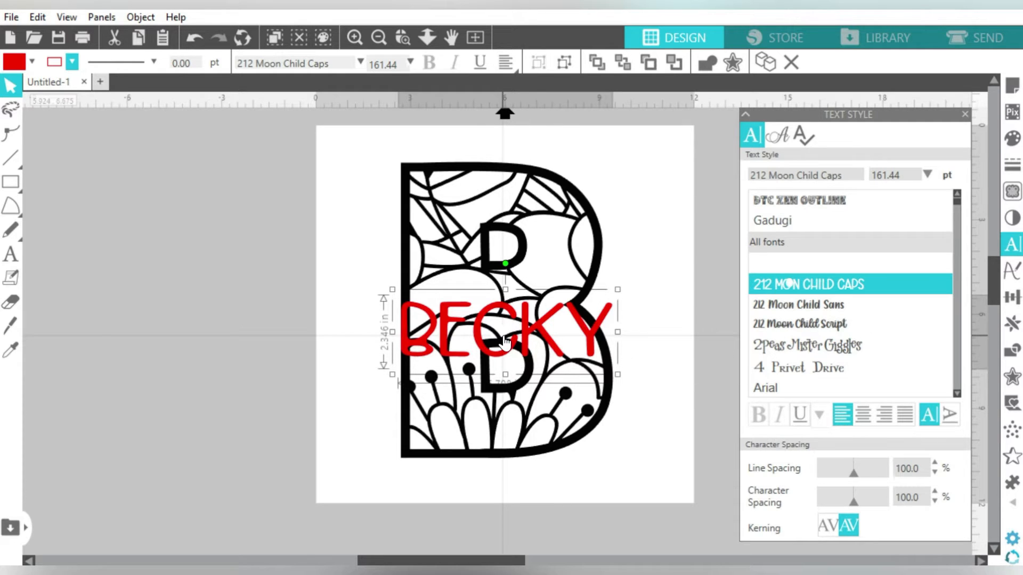
left_click(334, 251)
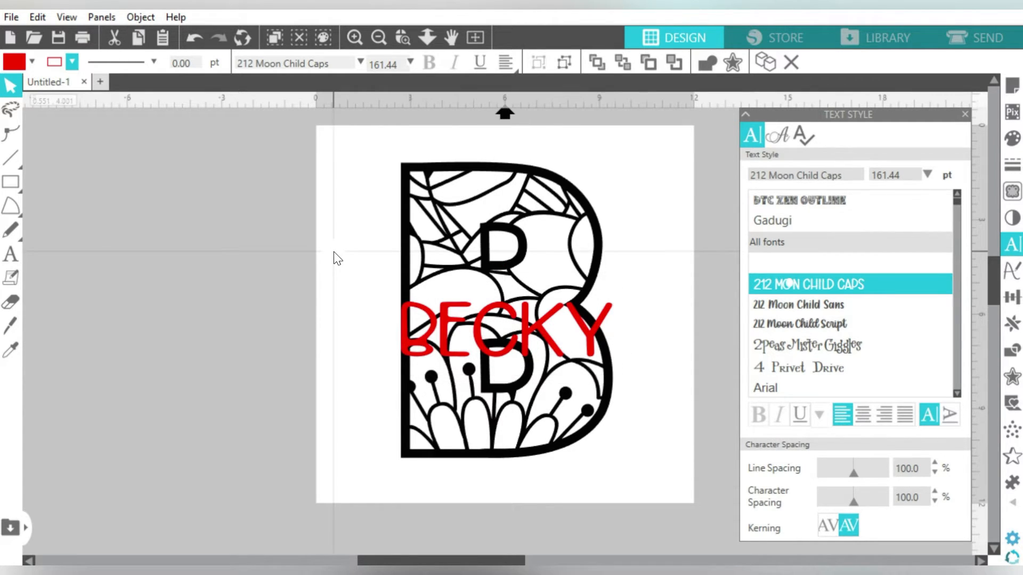
- Draw a rectangle about 6.9 by 2.1 in around the name on the B, and move the name off the page
mouse_move(15, 183)
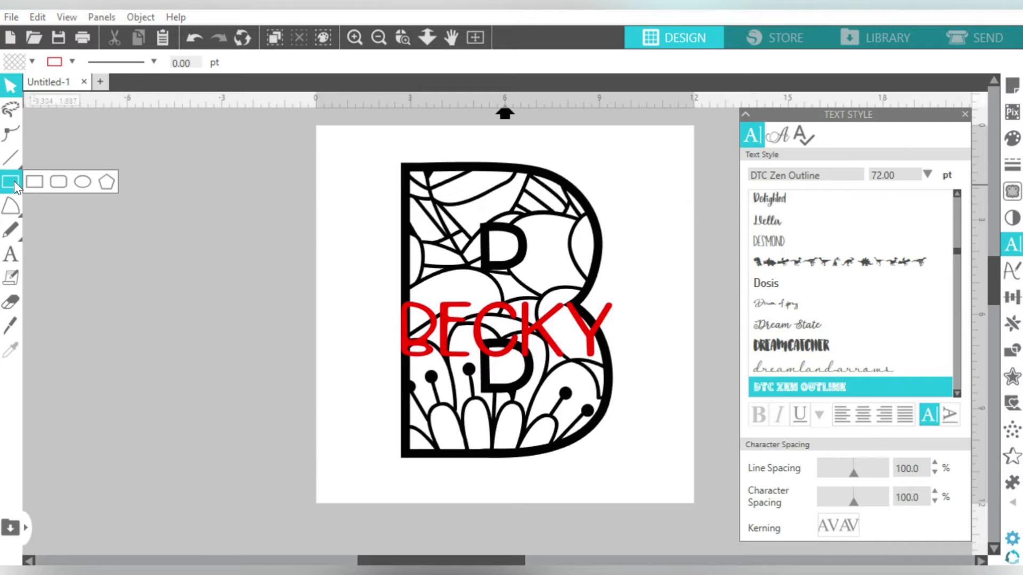
left_click(30, 183)
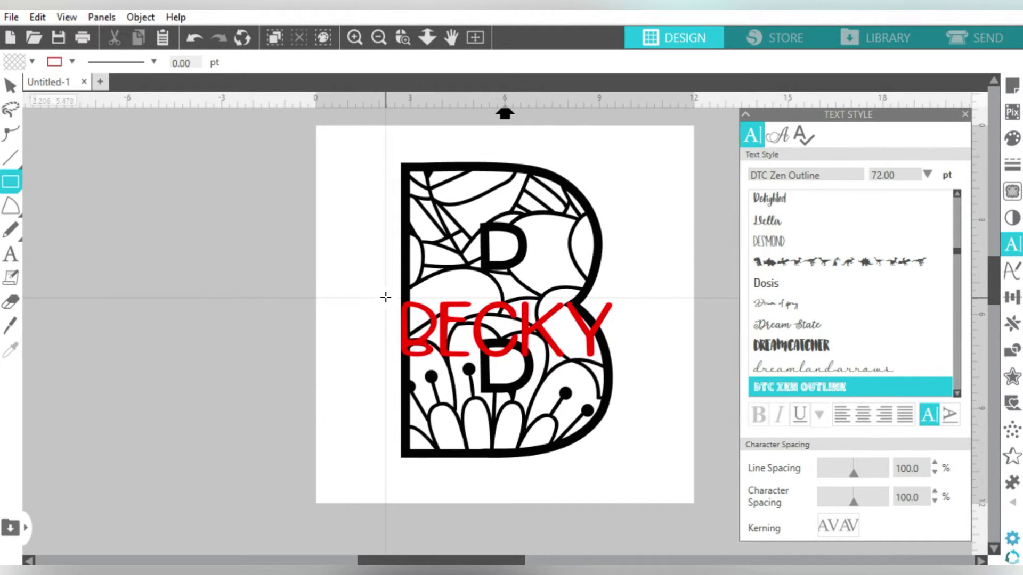
left_click_drag(385, 297, 622, 329)
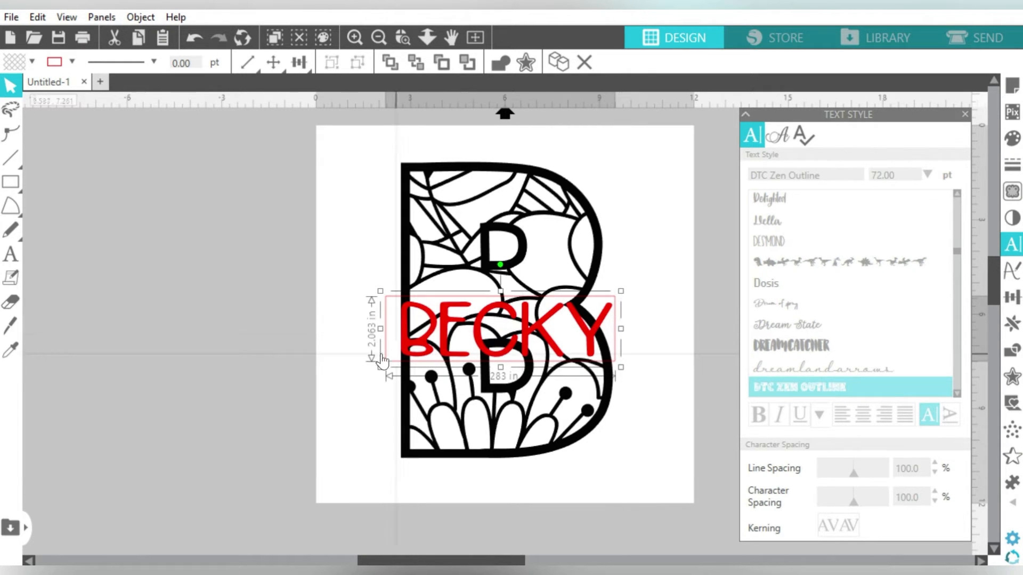
left_click_drag(380, 329, 391, 329)
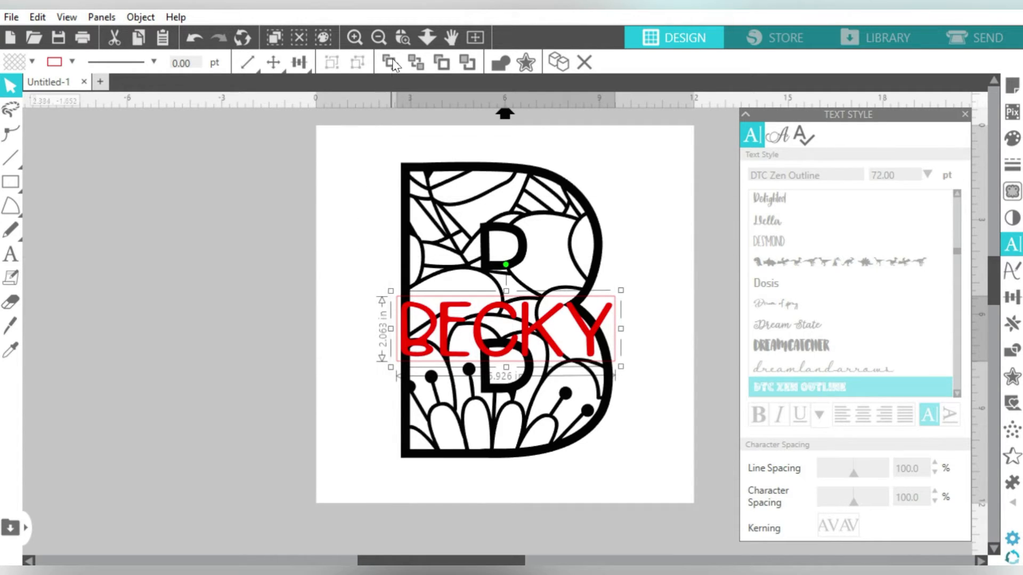
left_click_drag(512, 352, 188, 335)
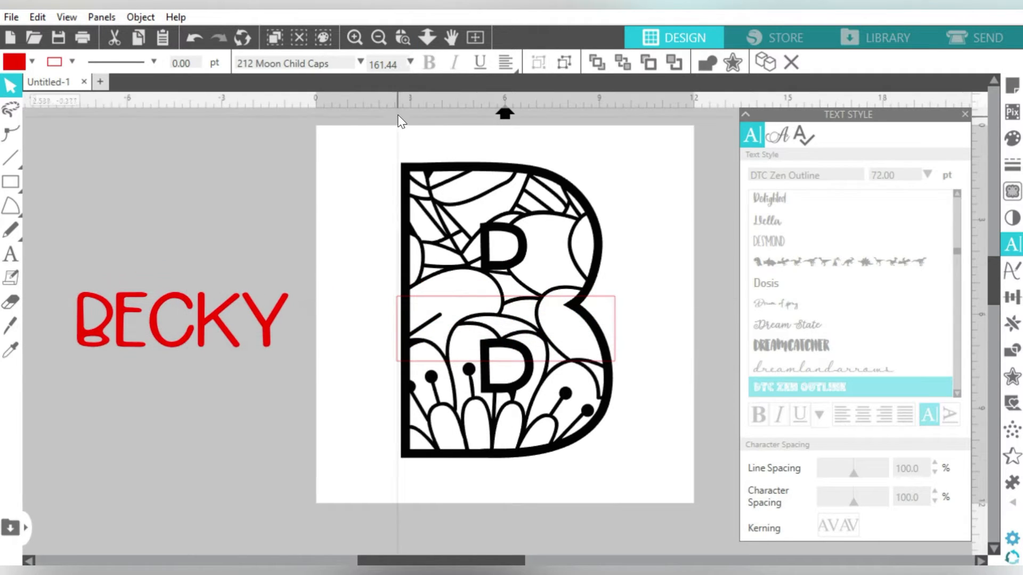
- Change the letter B's fill from black to light grey
left_click(401, 36)
left_click_drag(376, 273, 644, 392)
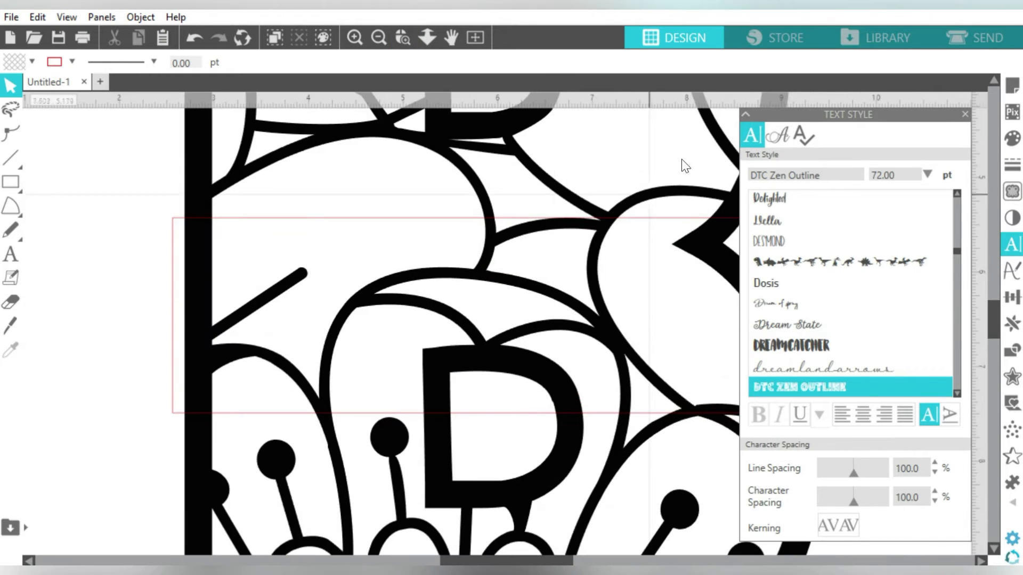
left_click(966, 114)
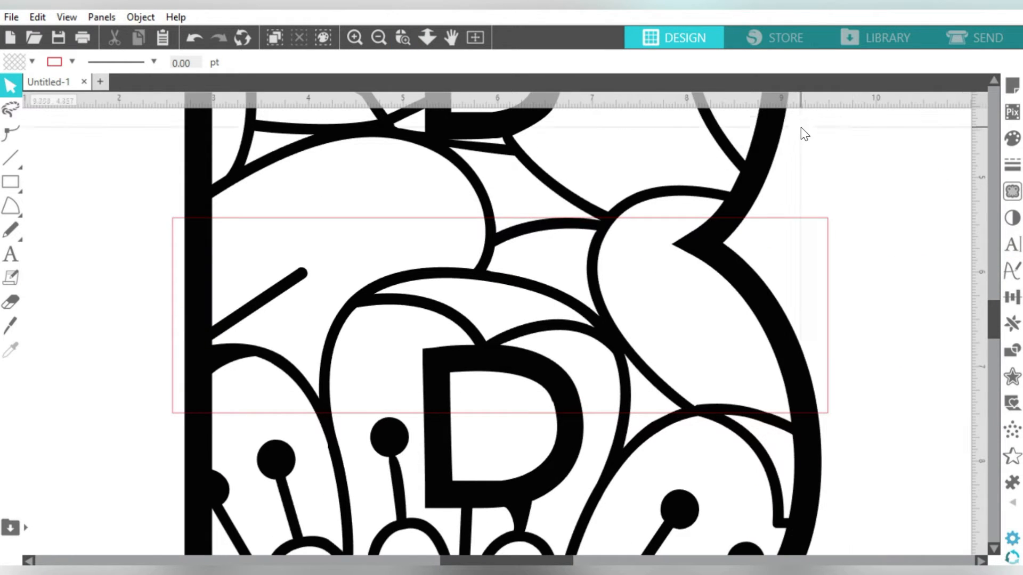
left_click(766, 158)
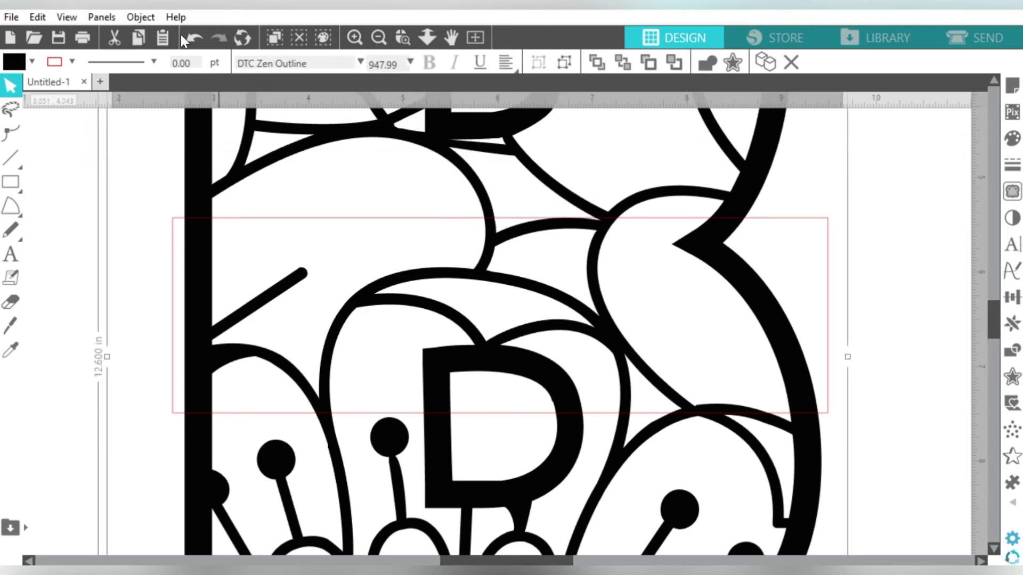
left_click(32, 61)
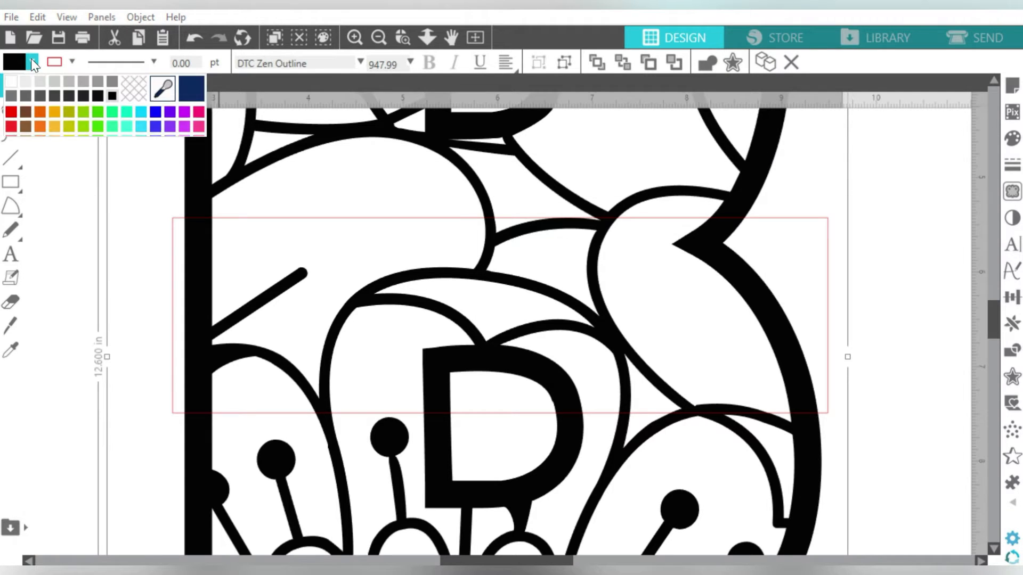
left_click(43, 79)
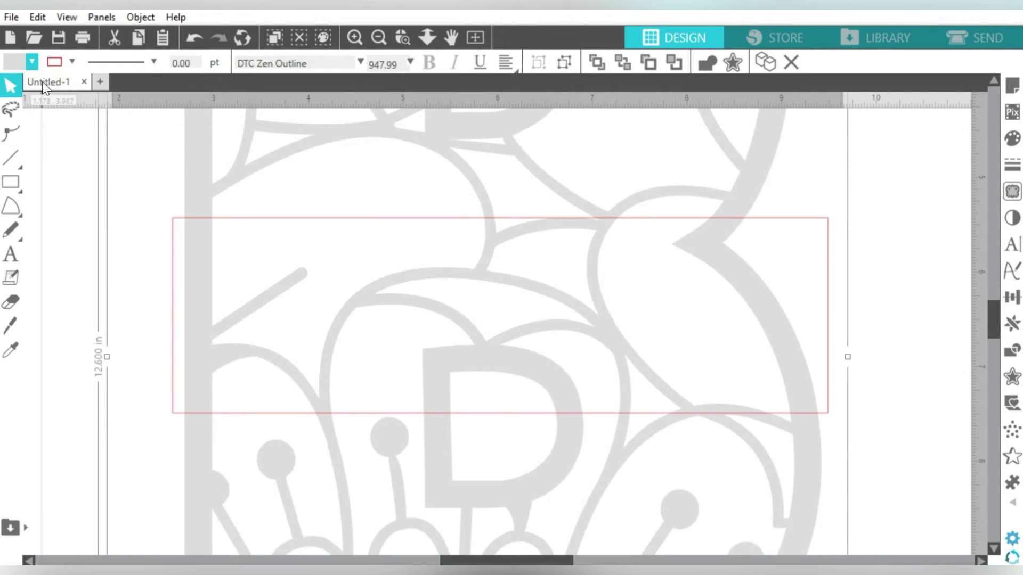
left_click(149, 181)
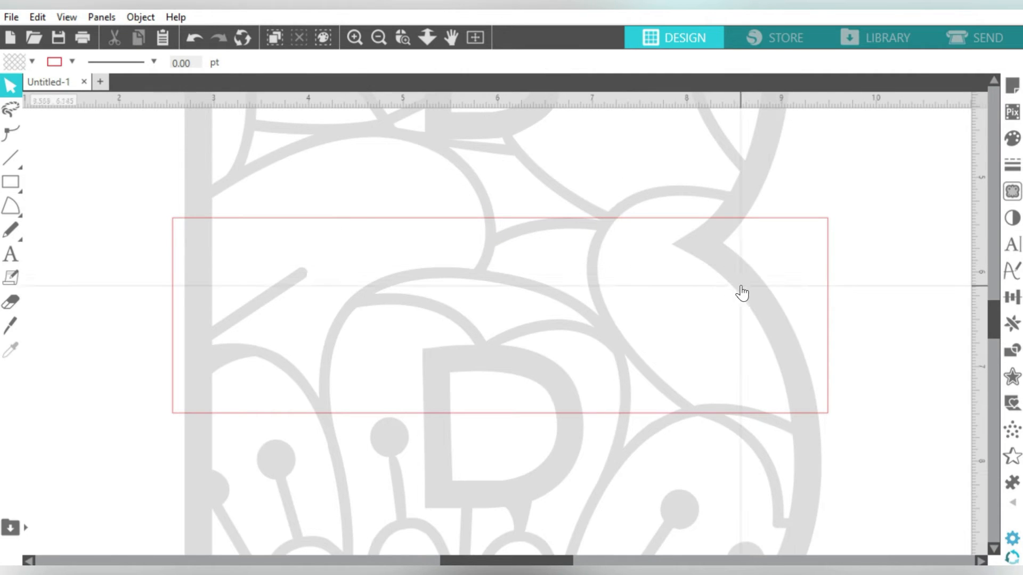
- Duplicate the rectangle directly above itself
left_click(824, 288)
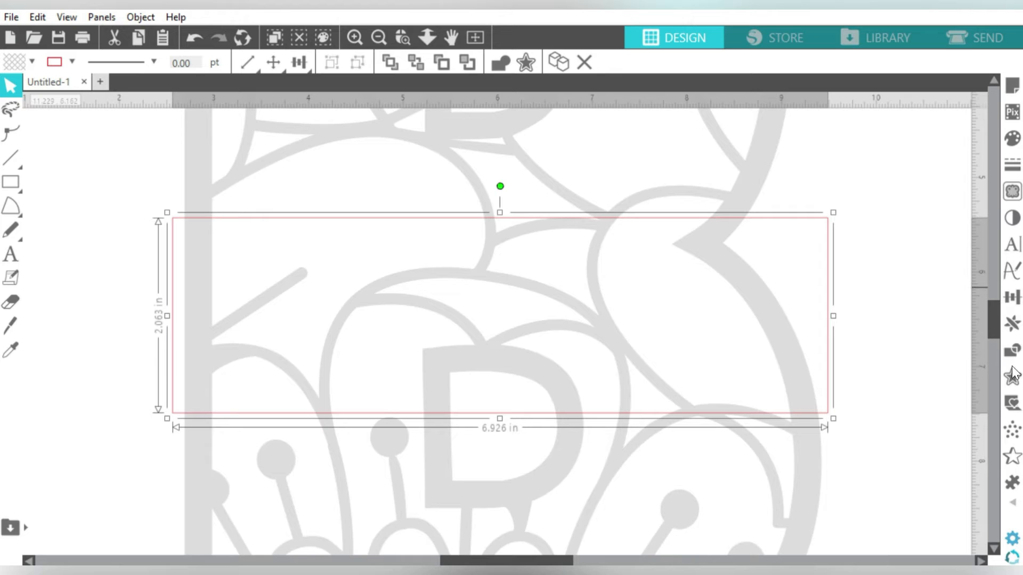
left_click(1012, 326)
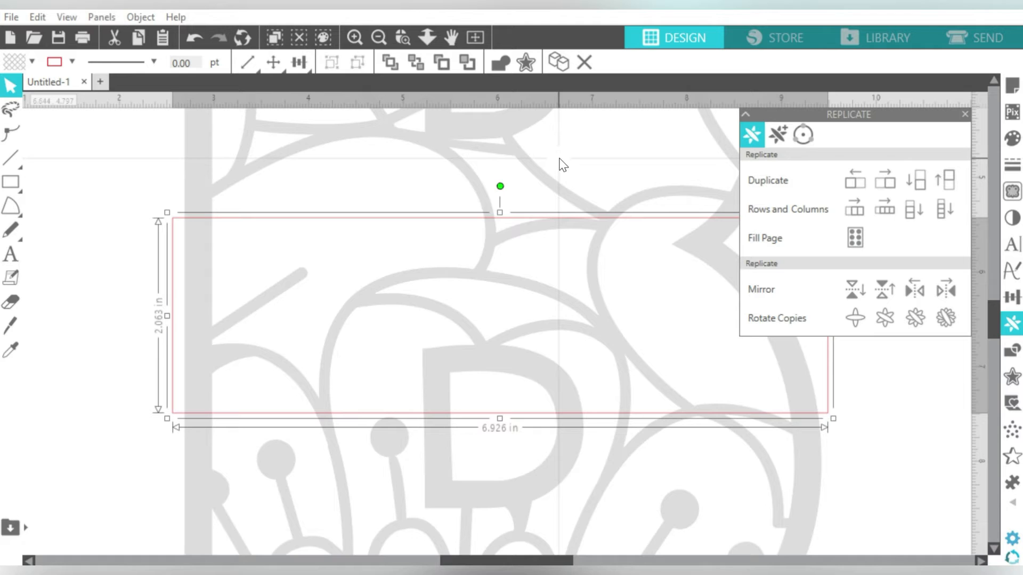
key("i")
key("ctrl+Up")
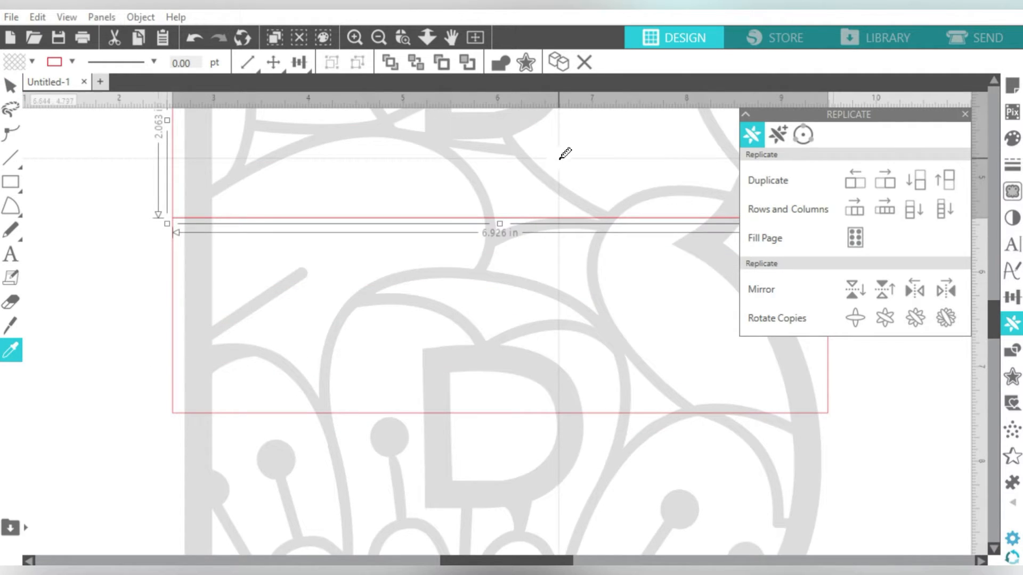
- Shrink the duplicate to a thin strip about 0.18 in high, resting on the original rectangle's top edge
left_click_drag(994, 319, 994, 303)
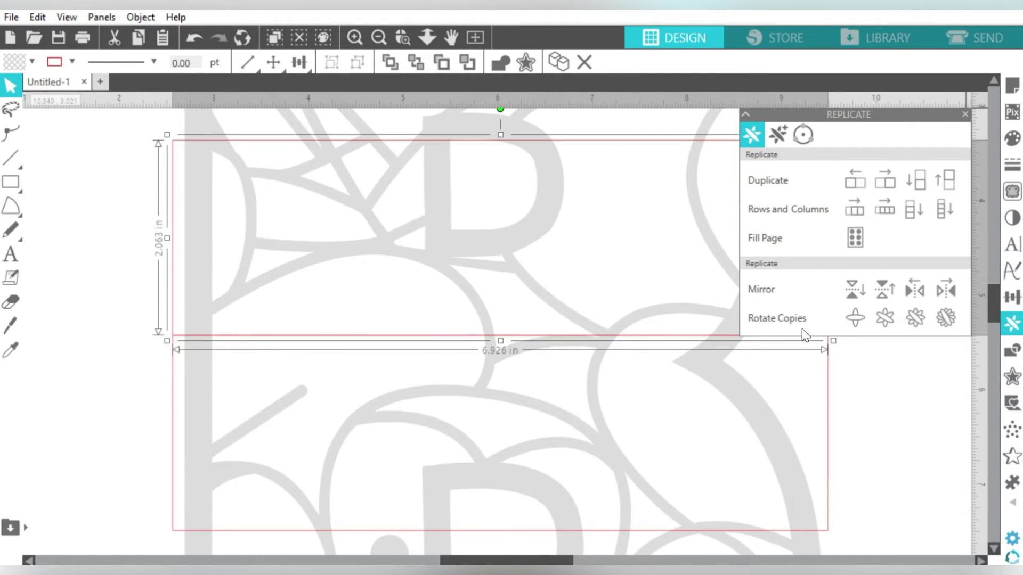
left_click_drag(535, 561, 556, 562)
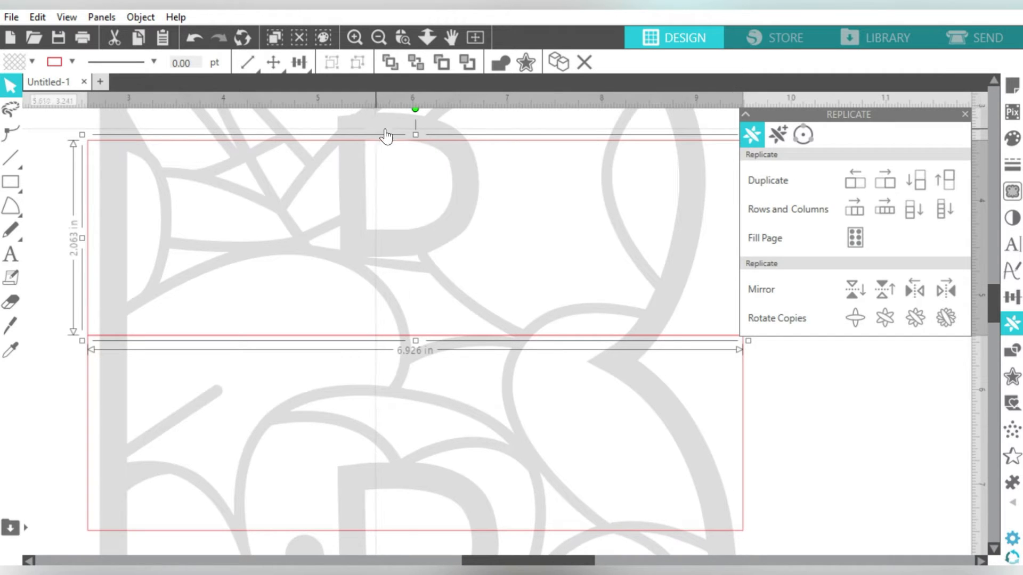
left_click_drag(416, 134, 419, 313)
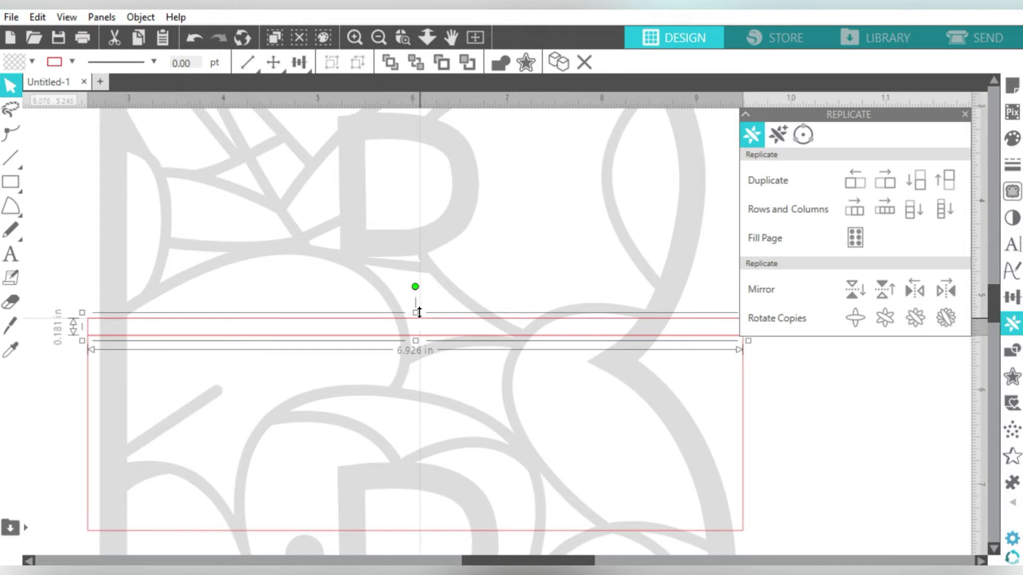
left_click(886, 393)
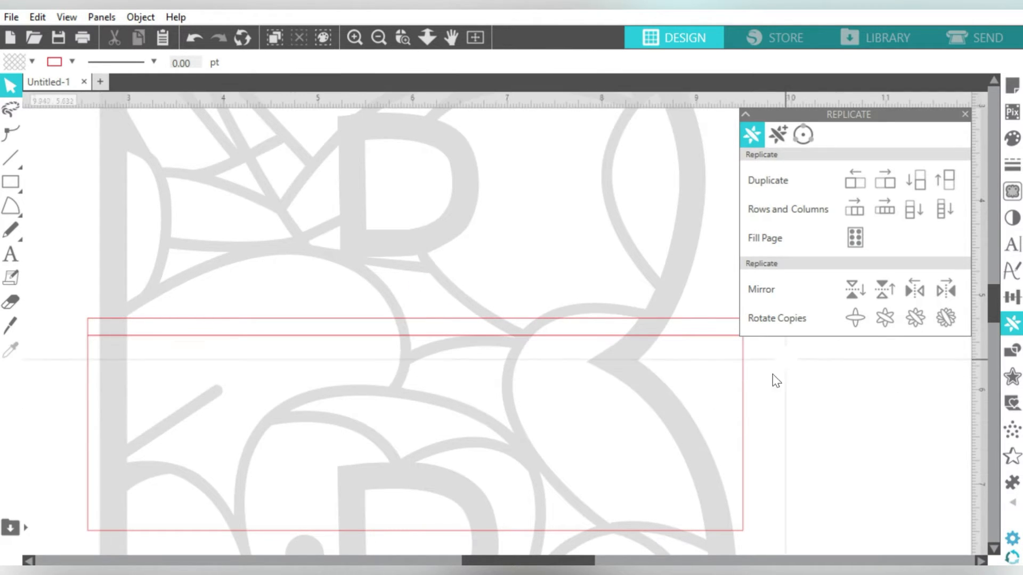
- Change the thin strip's line colour to blue
left_click(697, 324)
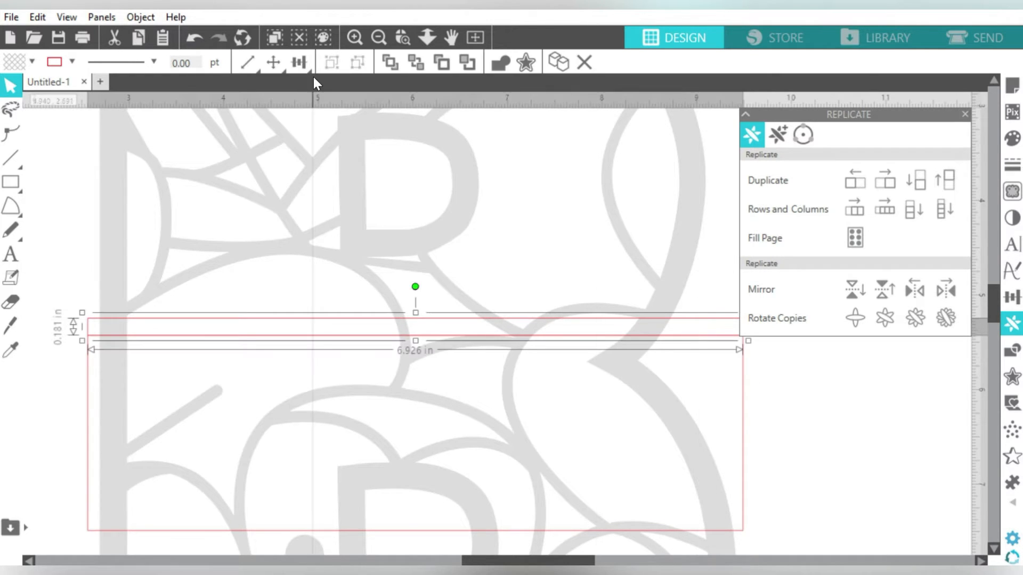
left_click(72, 61)
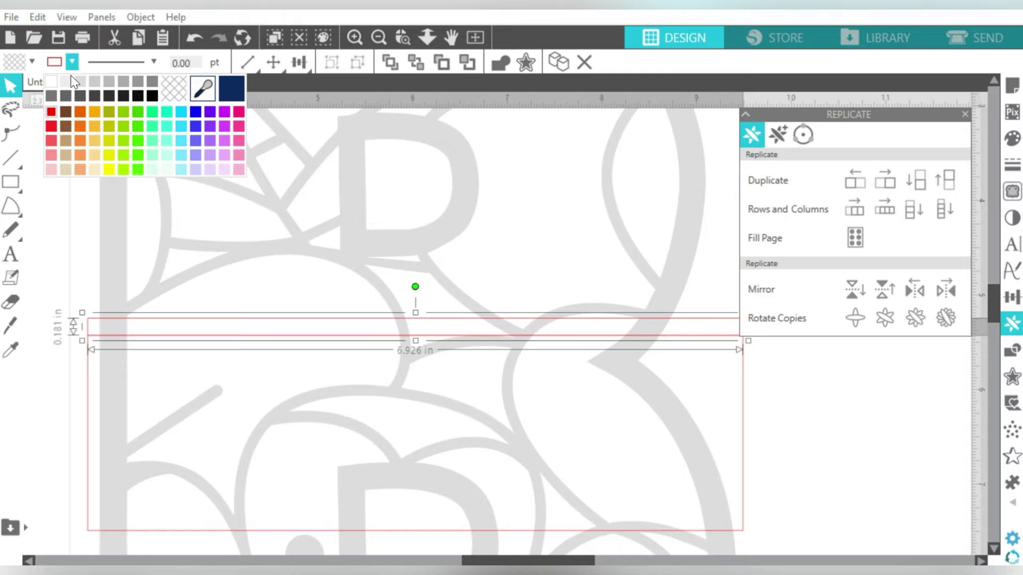
left_click(196, 112)
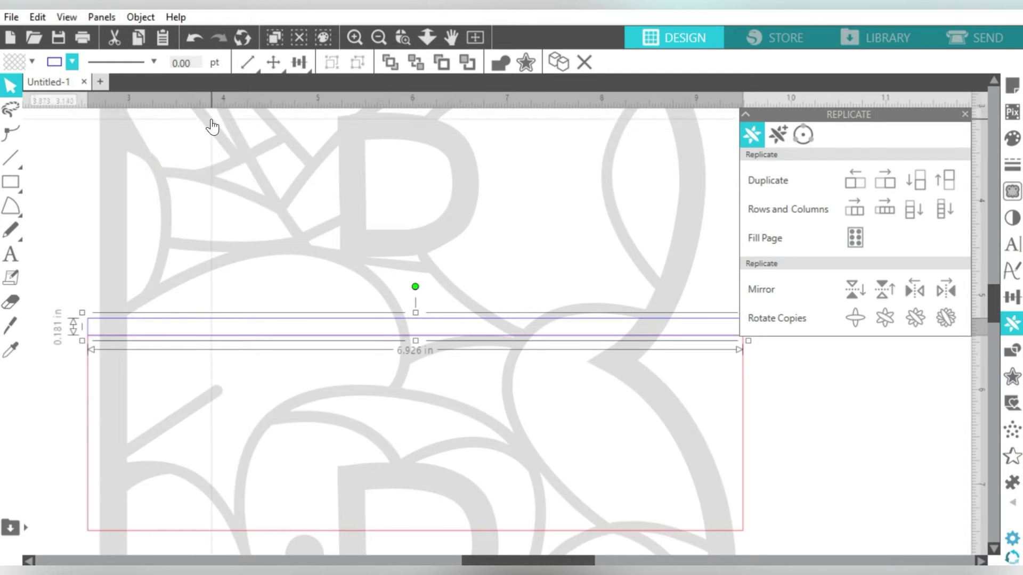
left_click(87, 292)
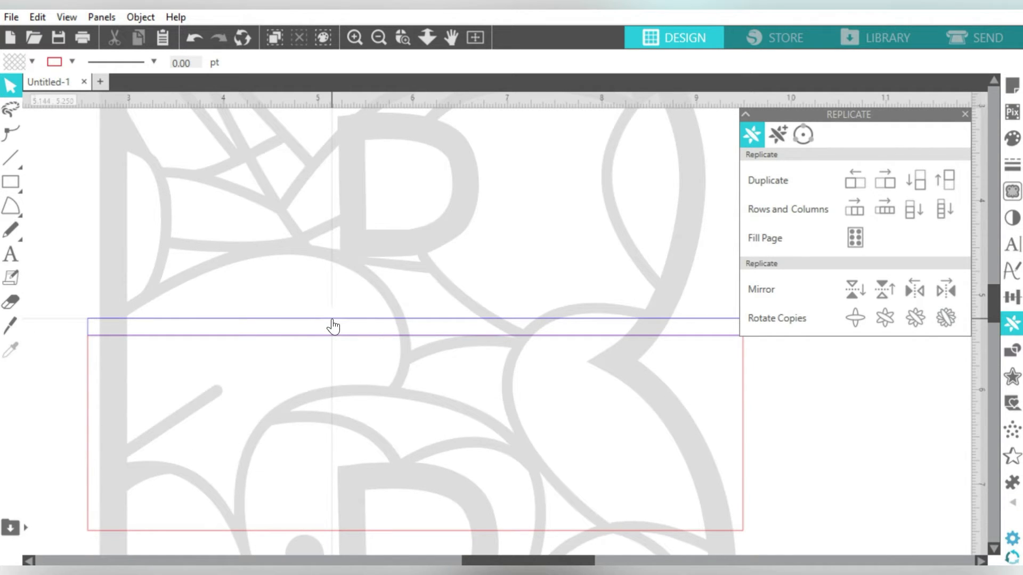
- Nudge the blue strip down until it is centred on the top edge of the red rectangle
left_click(333, 326)
key("Down")
key("Down")
key("Down")
key("Down")
key("Down")
key("Down")
key("Down")
key("Down")
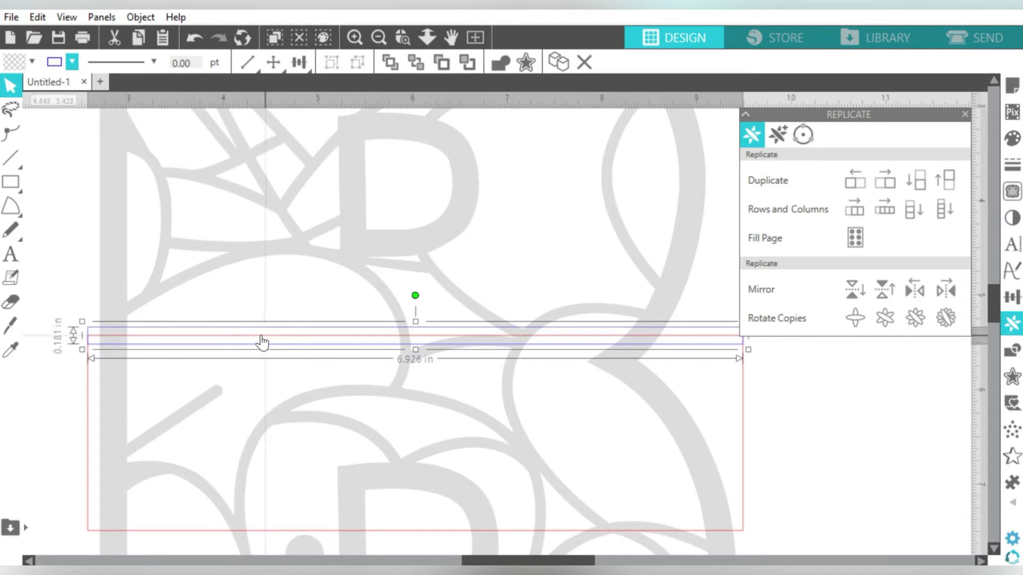
left_click(281, 302)
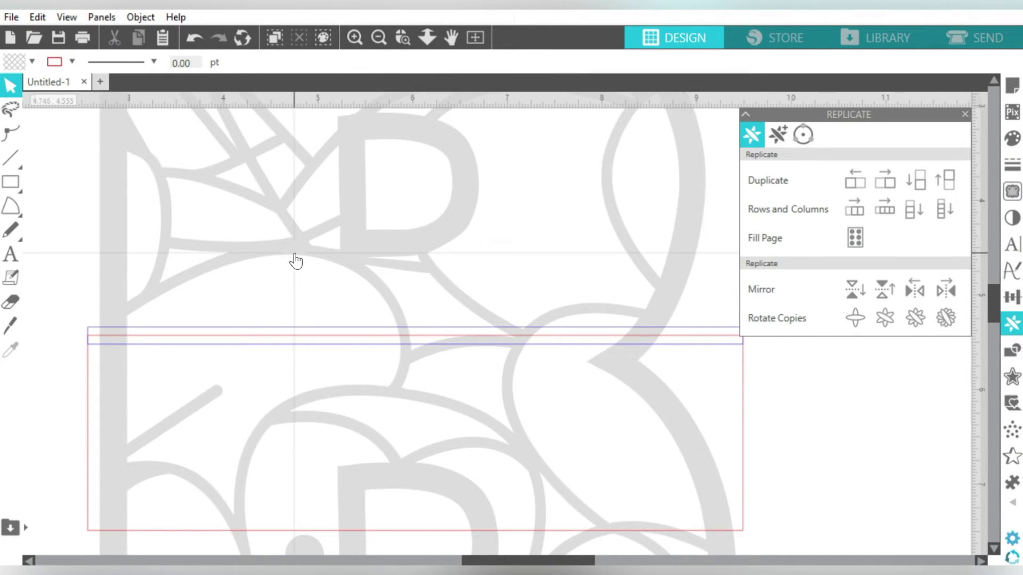
- Duplicate the blue strip below and place the copy over the bottom edge of the red rectangle
left_click(270, 334)
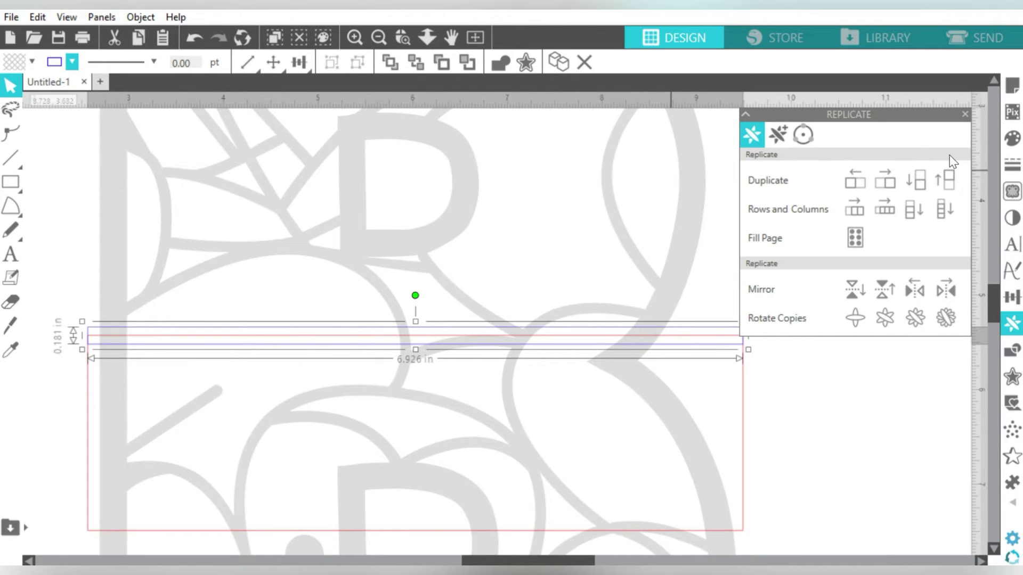
left_click(915, 188)
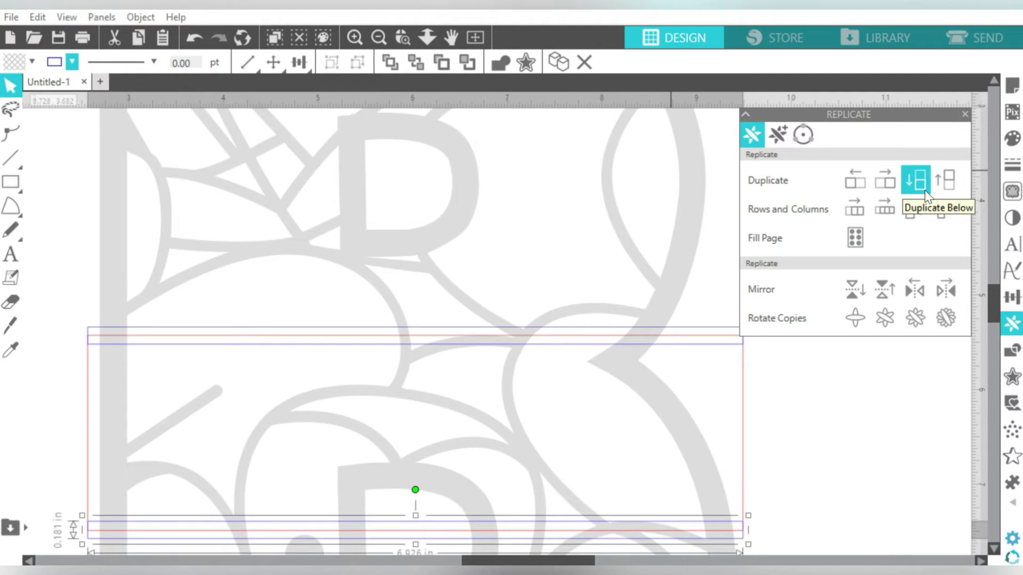
left_click(762, 353)
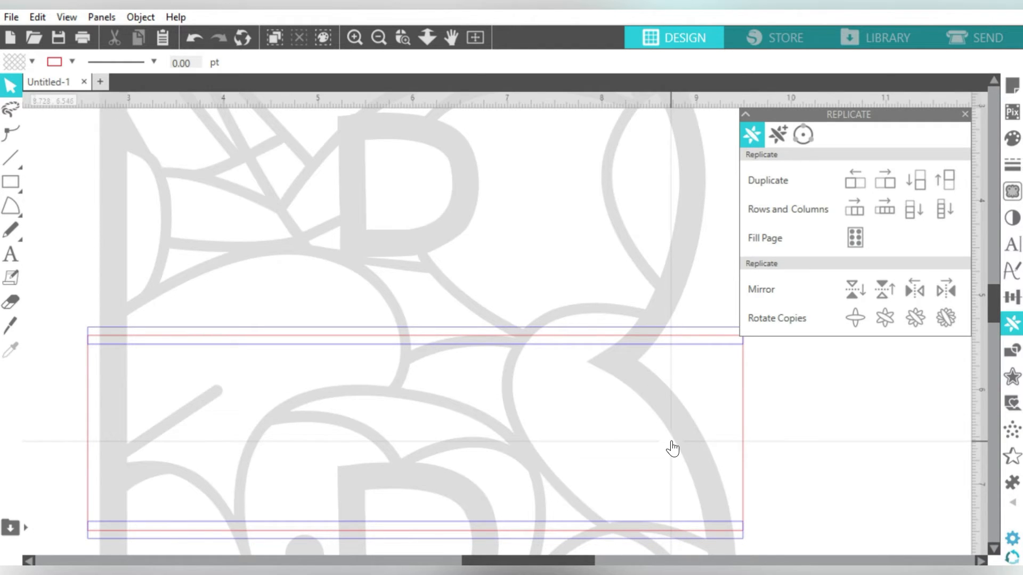
left_click(379, 39)
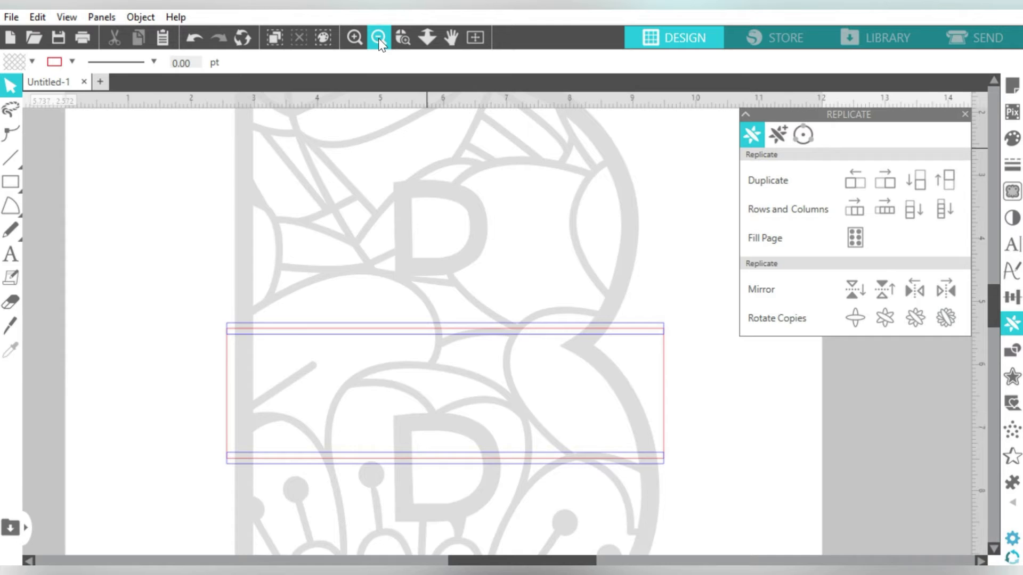
- Subtract the red rectangle from the mandala letter B to split it into an upper and a lower half
left_click(379, 38)
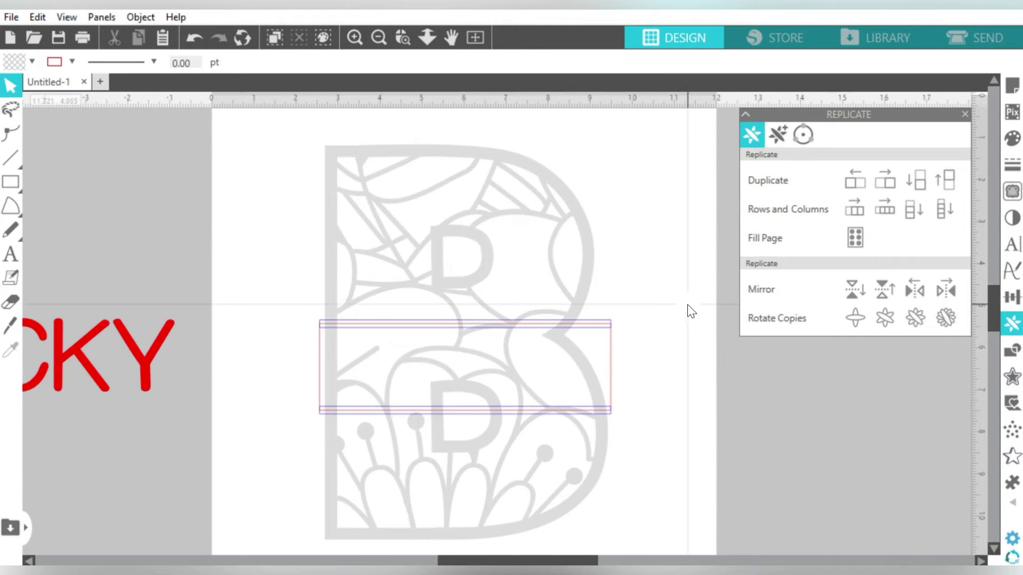
left_click_drag(688, 358, 668, 311)
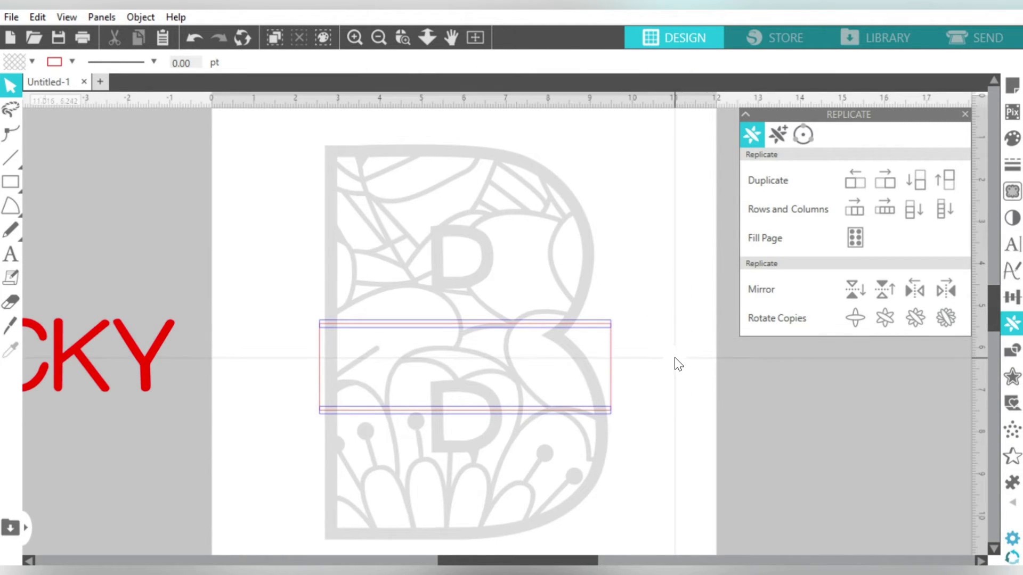
left_click_drag(686, 360, 573, 371)
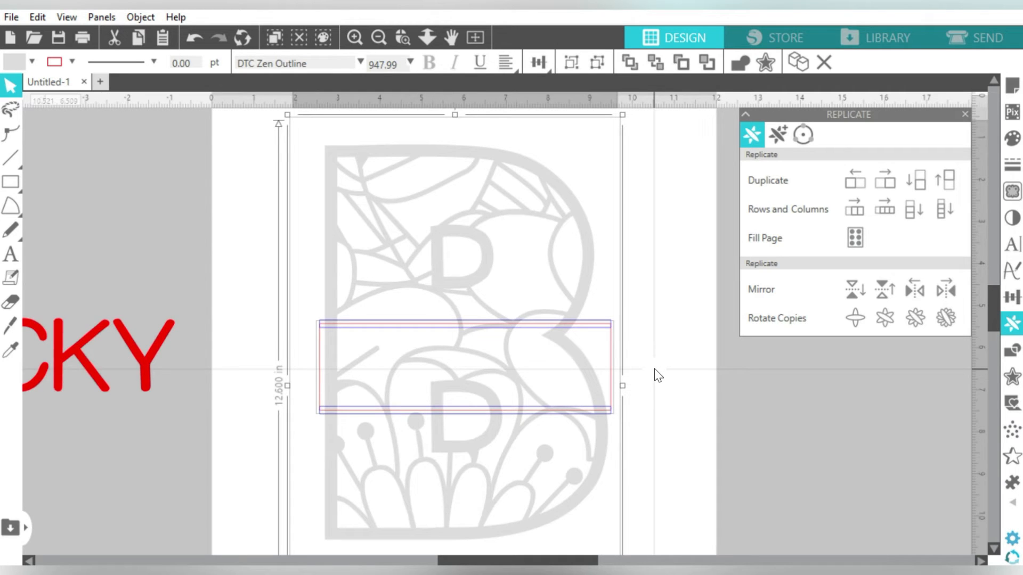
left_click(1011, 352)
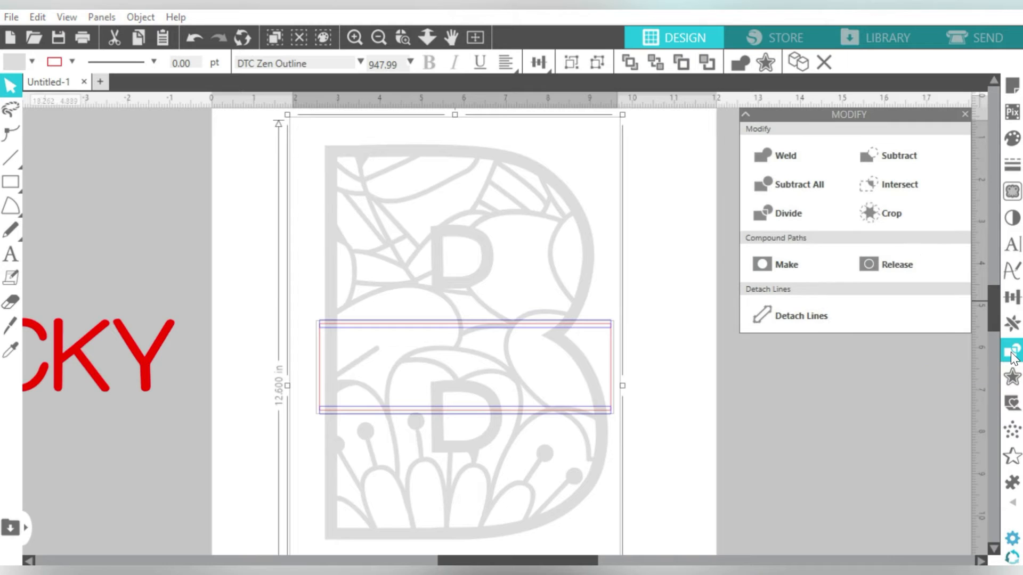
left_click(926, 154)
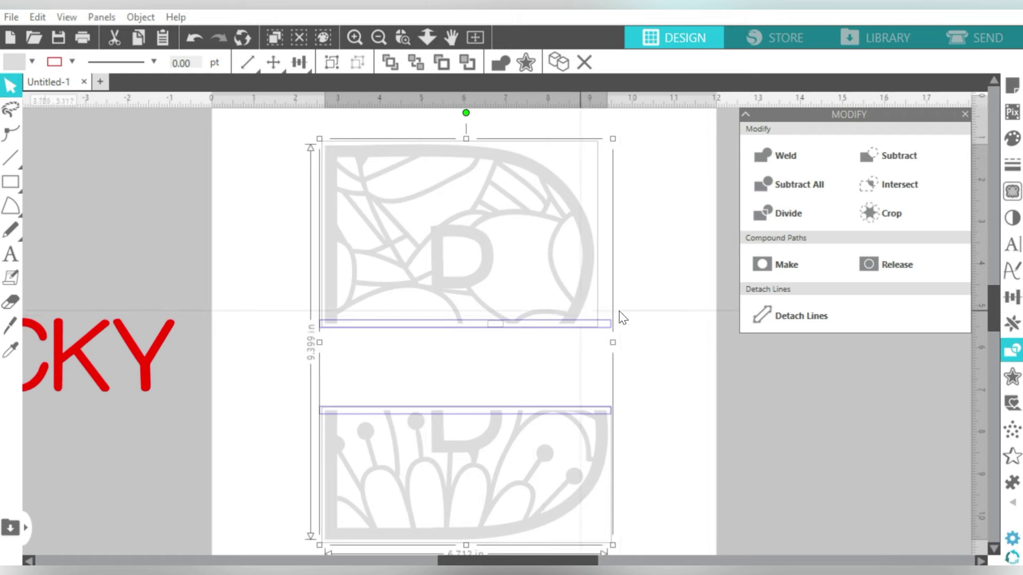
- Delete the tiny leftover rectangle inside the blue strip at the upper half's cut edge
left_click(355, 37)
left_click(355, 37)
left_click(355, 37)
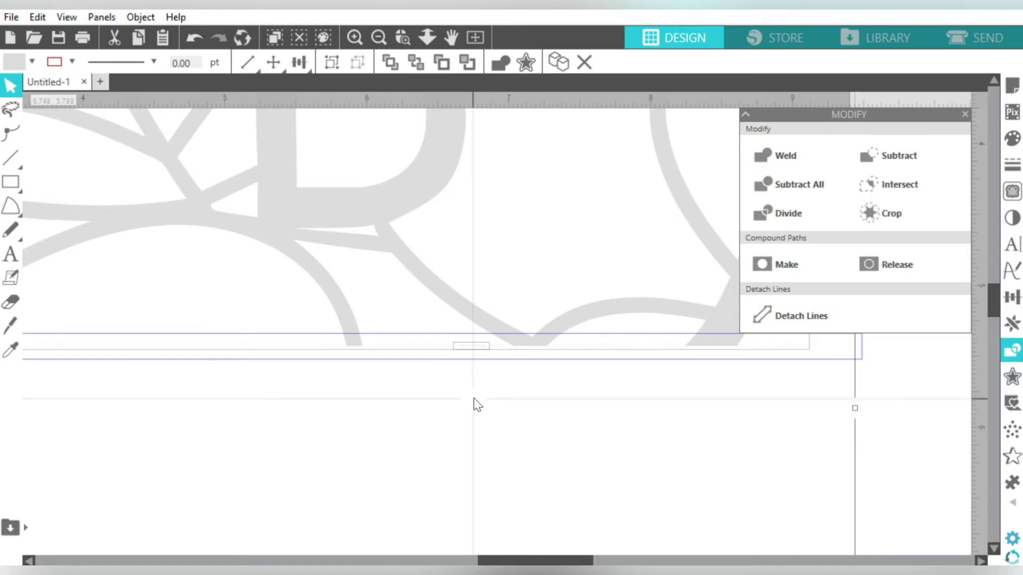
left_click(473, 398)
left_click(476, 352)
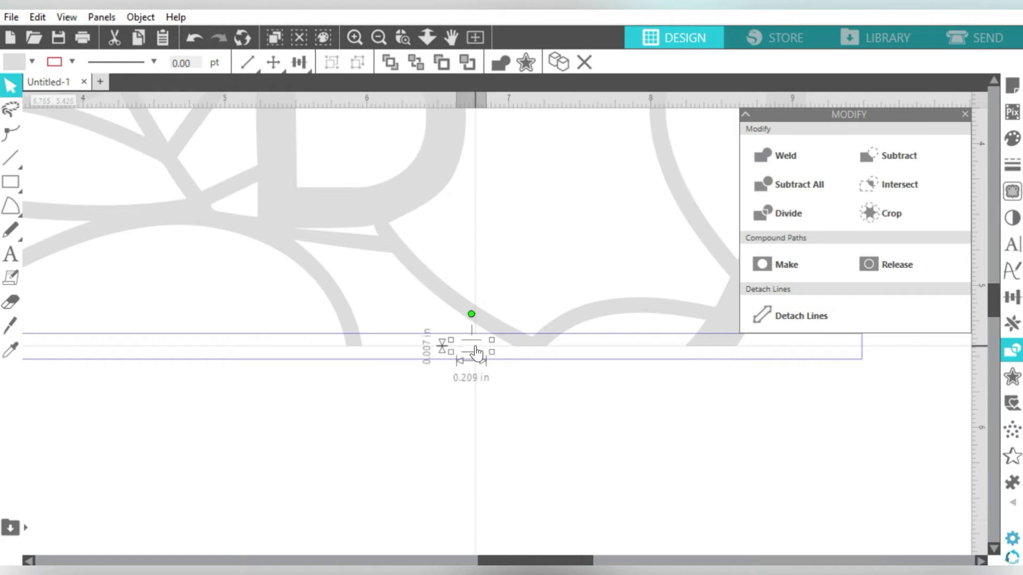
key("Delete")
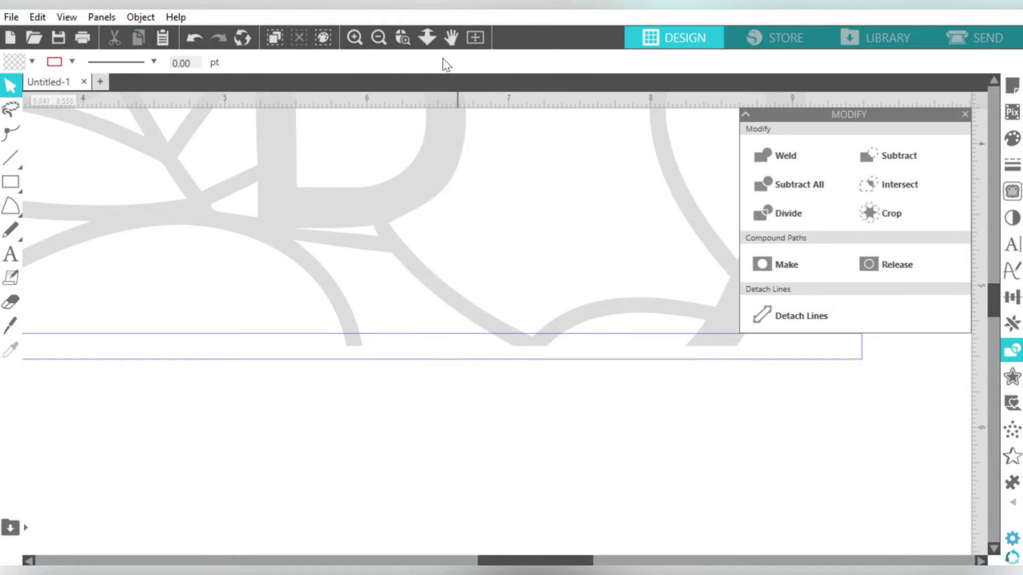
- Try welding the blue strips to both halves of the split letter, and undo the weld
left_click(379, 38)
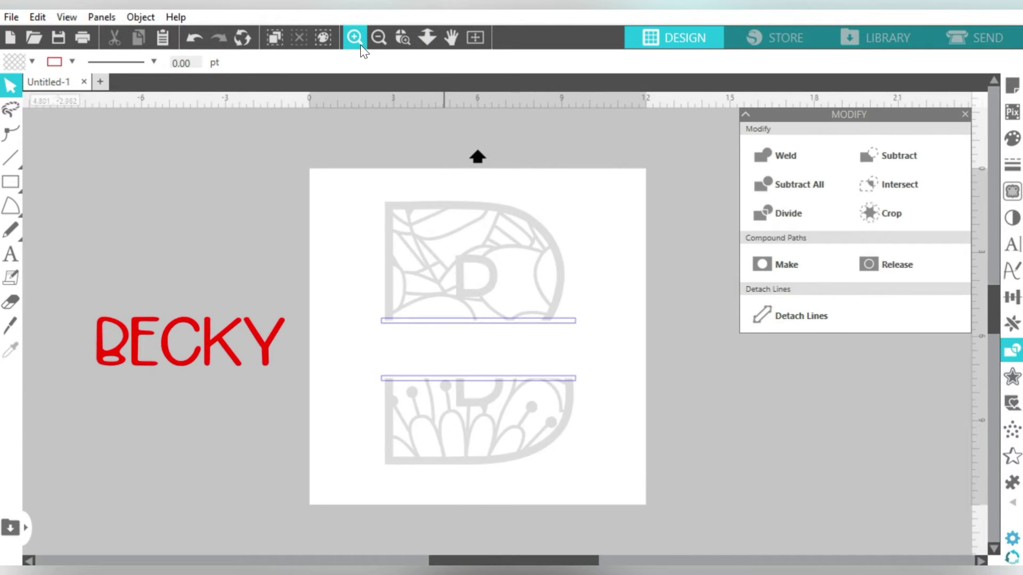
left_click(357, 42)
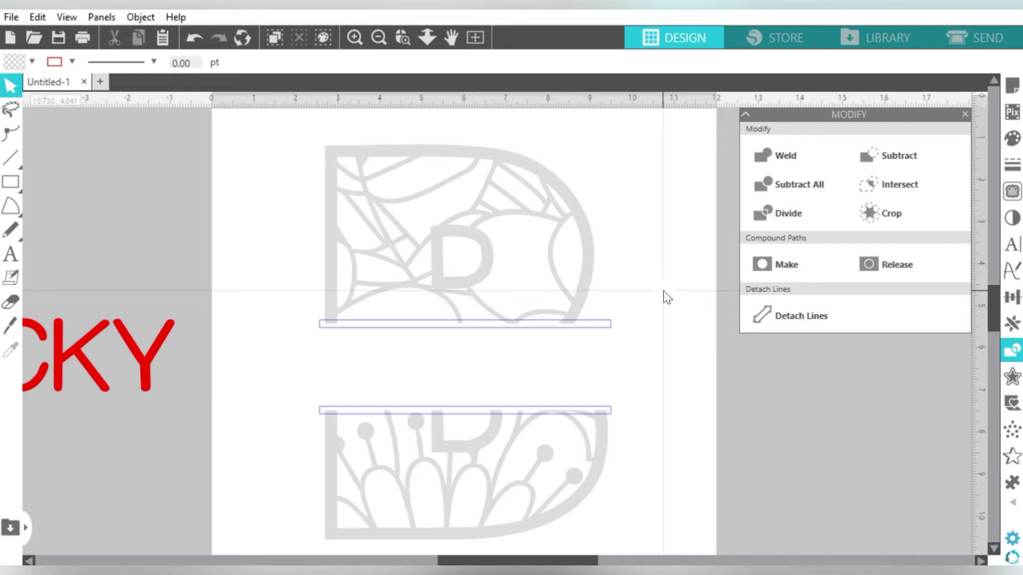
left_click_drag(664, 282, 432, 443)
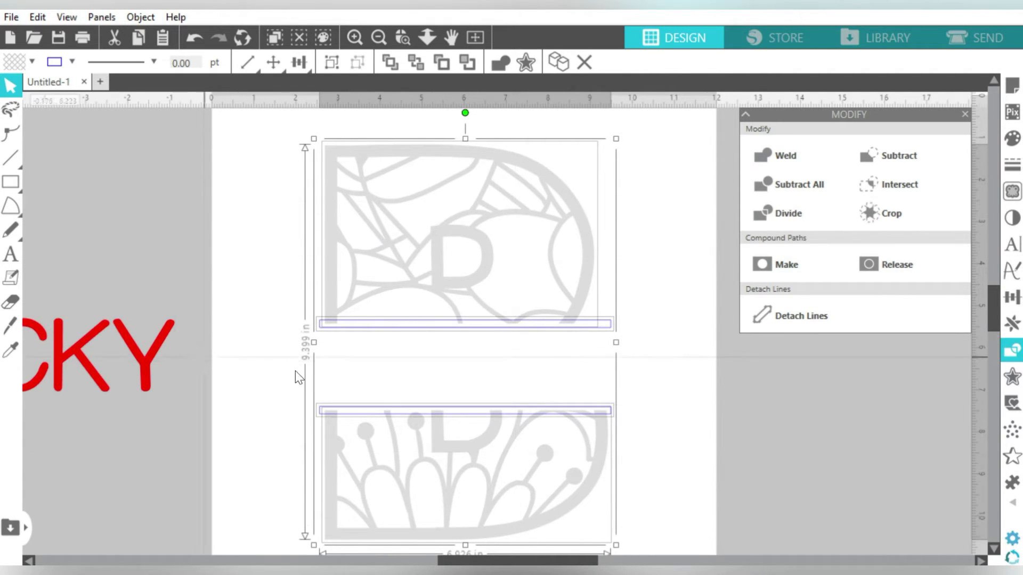
left_click_drag(645, 230, 346, 465)
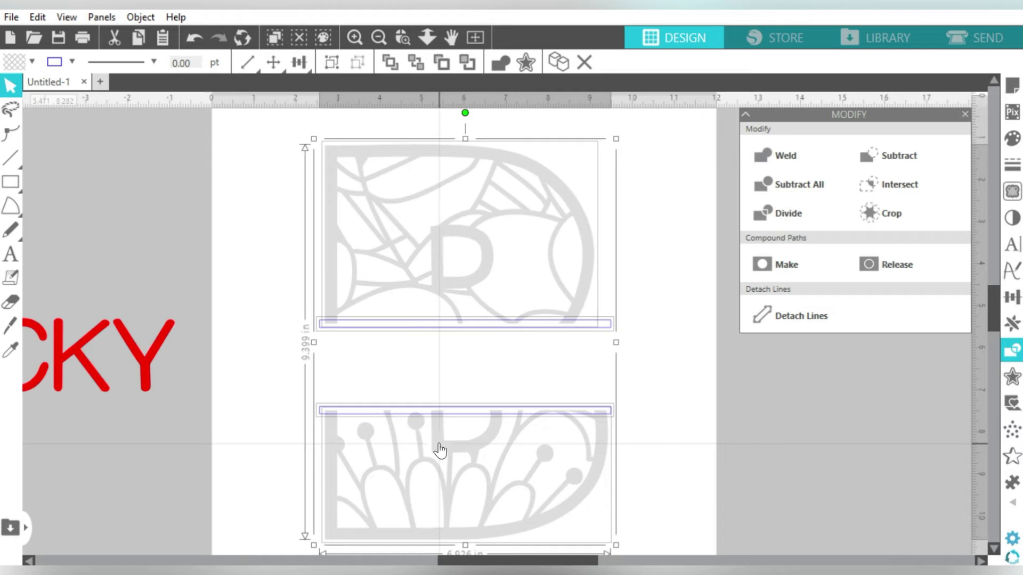
right_click(440, 451)
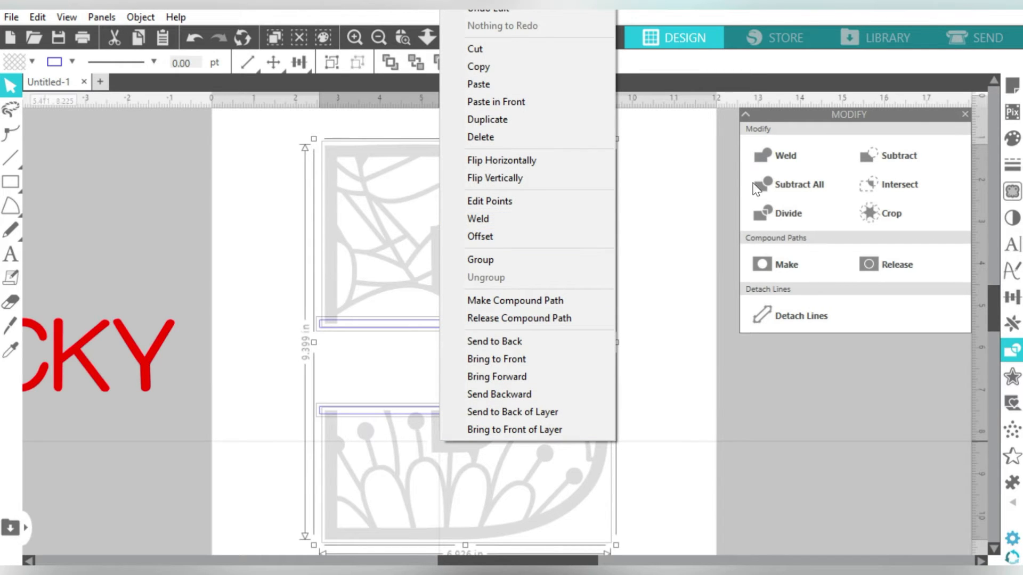
left_click(793, 105)
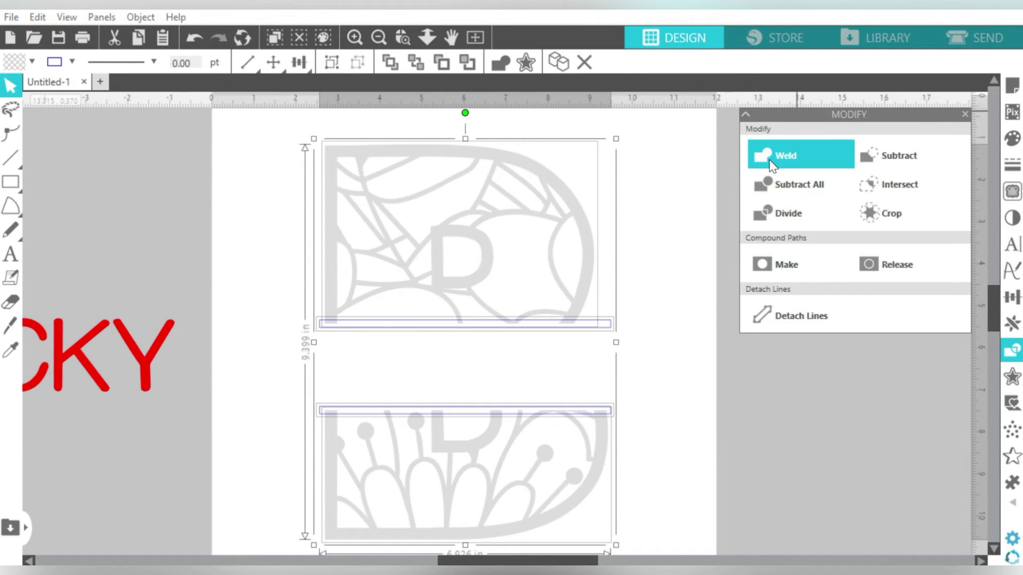
left_click(773, 166)
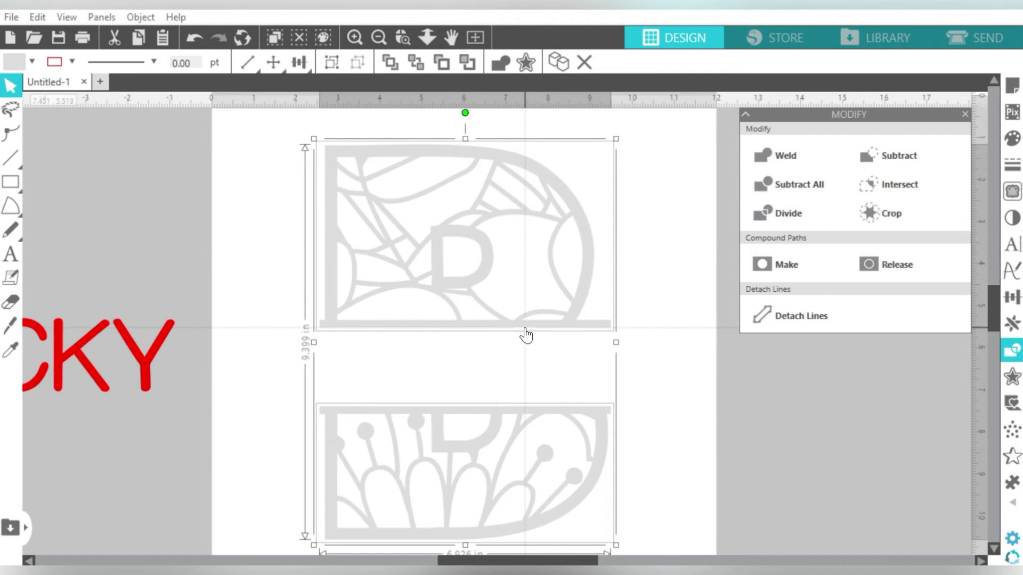
key("ctrl+z")
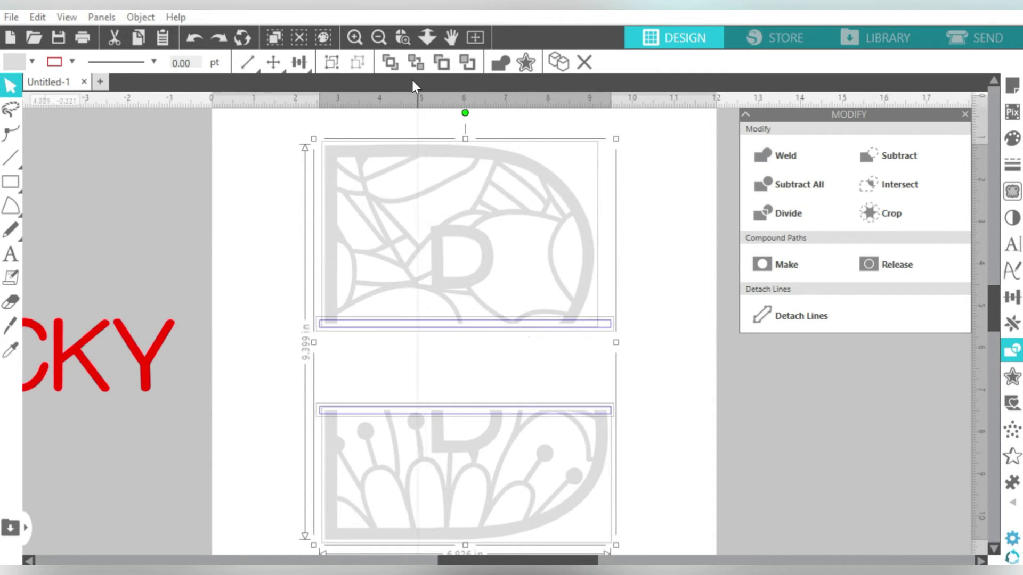
- Select both letter halves together with the two blue strips and weld the strips onto the cut edges
left_click(356, 38)
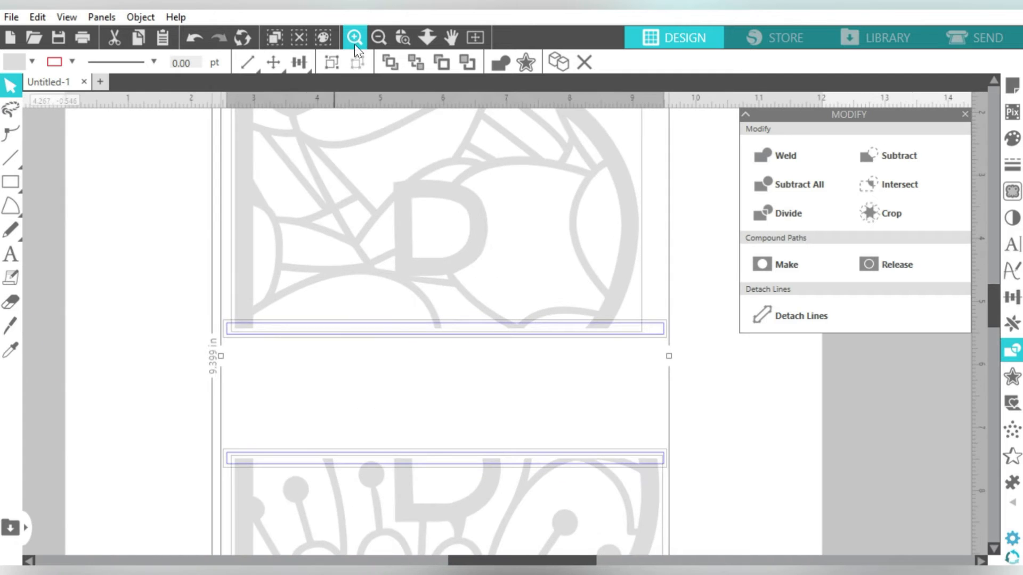
left_click(418, 388)
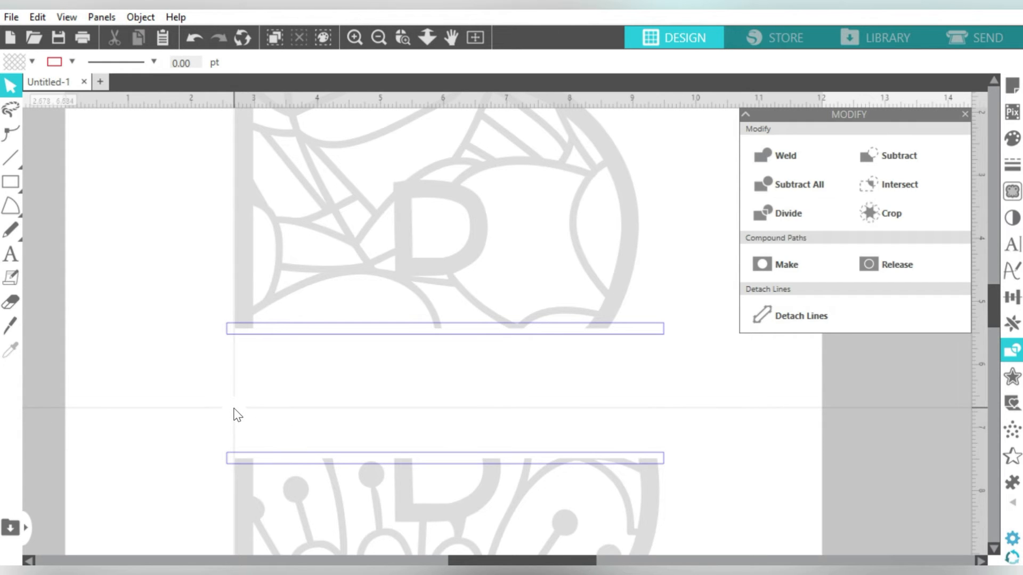
left_click_drag(211, 294, 362, 502)
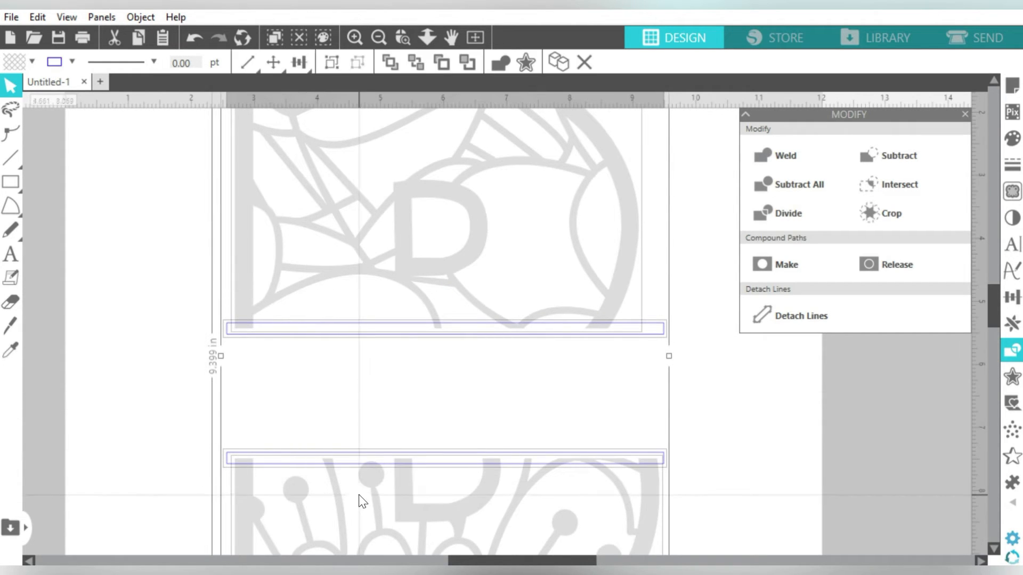
left_click(768, 163)
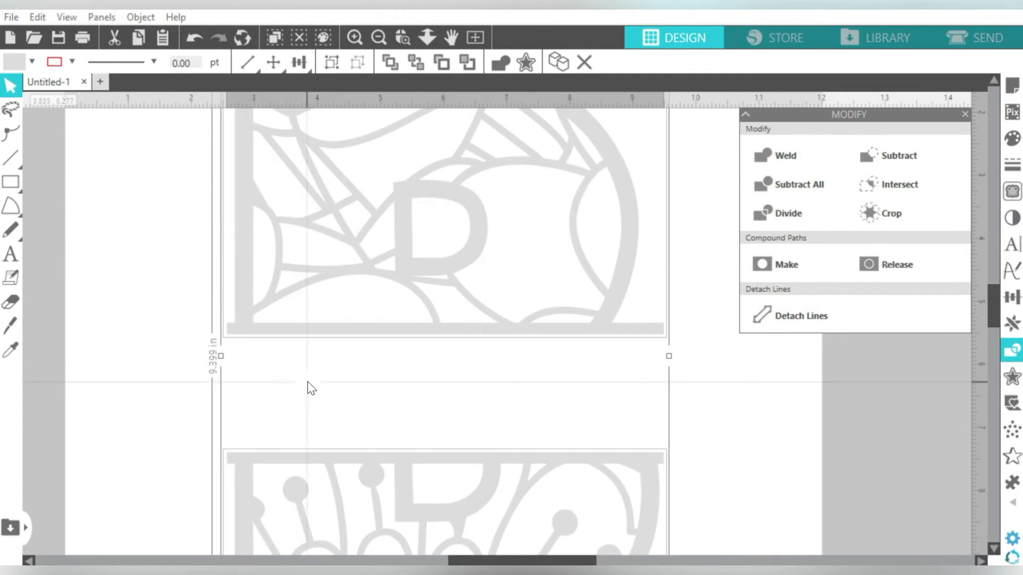
- Group the welded upper and lower halves of the letter
left_click(308, 382)
left_click_drag(201, 272, 306, 506)
left_click(332, 63)
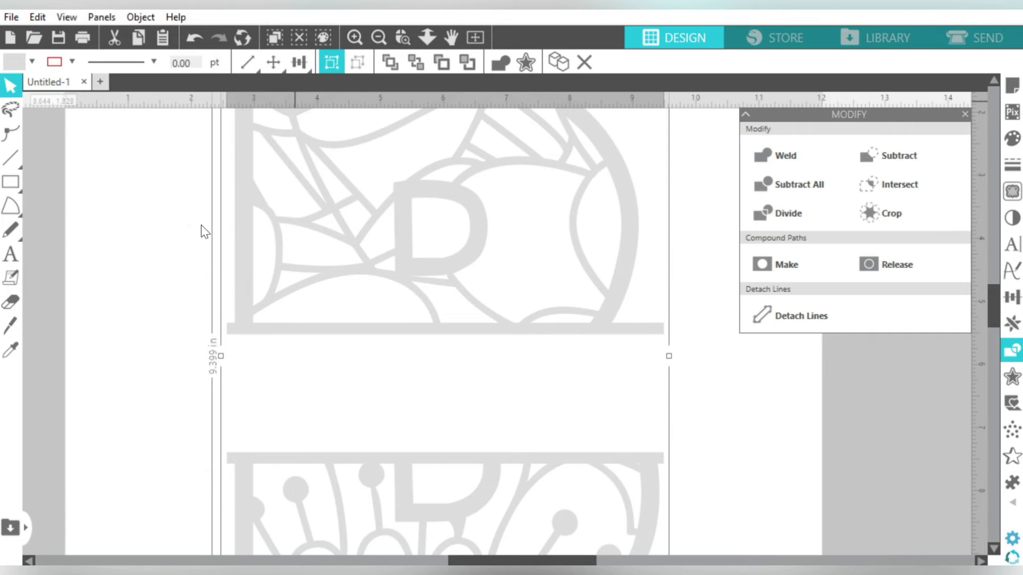
left_click(175, 256)
- Move the red name from beside the page into the gap between the two letter halves
left_click(379, 46)
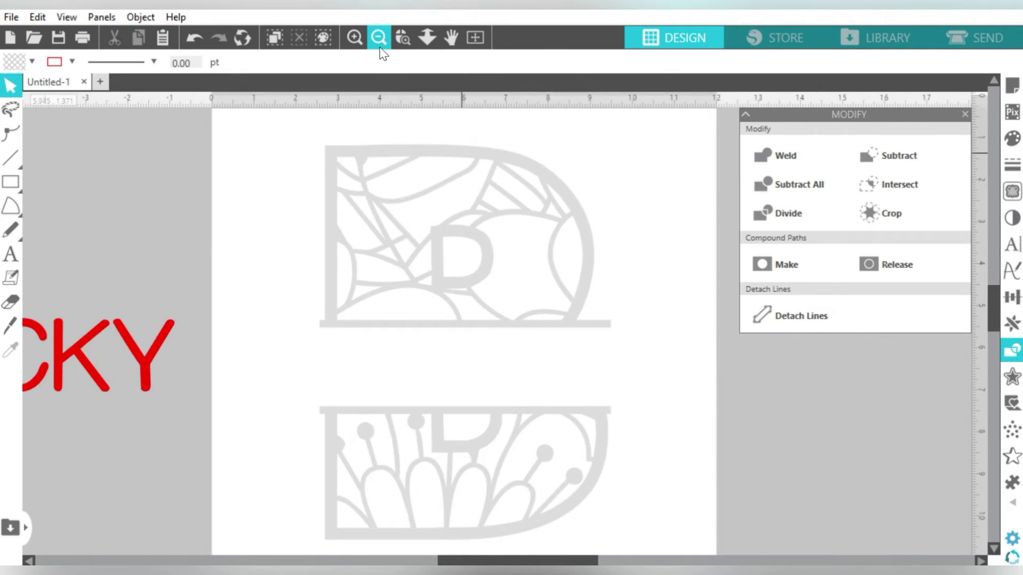
left_click(379, 47)
left_click_drag(209, 349, 499, 356)
left_click(629, 325)
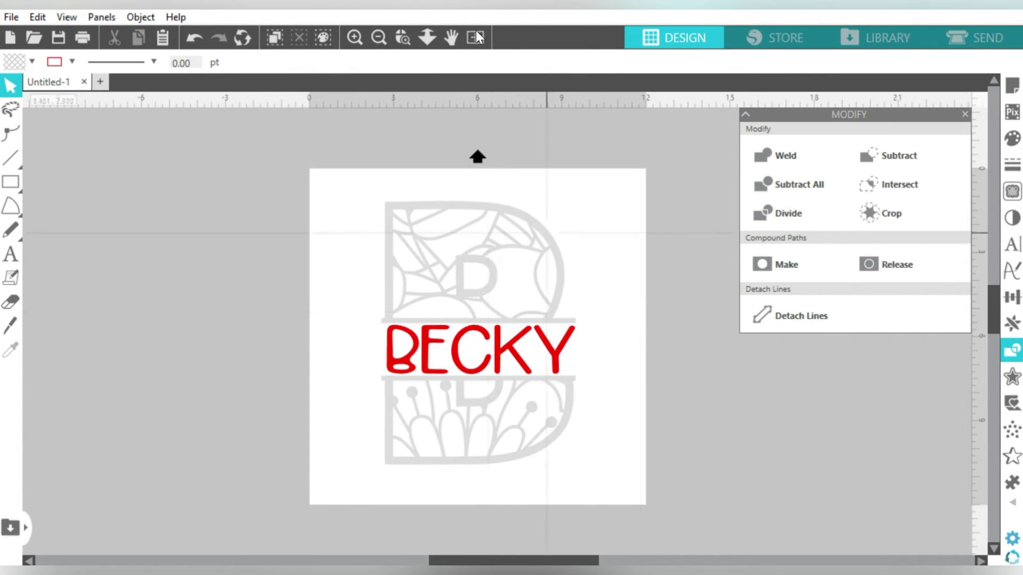
- Select the complete split monogram with its name and move it off the page onto the empty area left of it
left_click(355, 37)
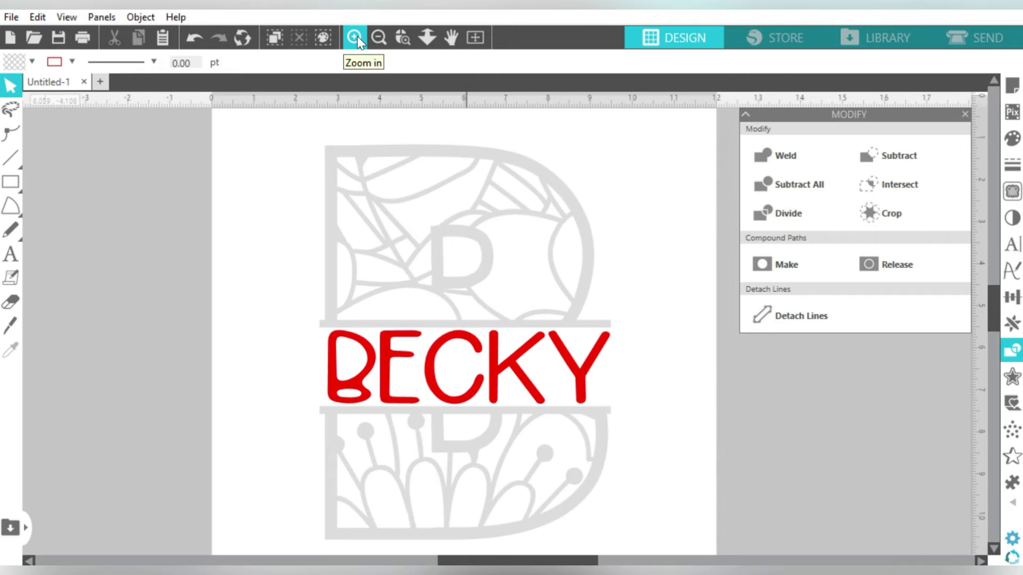
left_click_drag(658, 203, 361, 454)
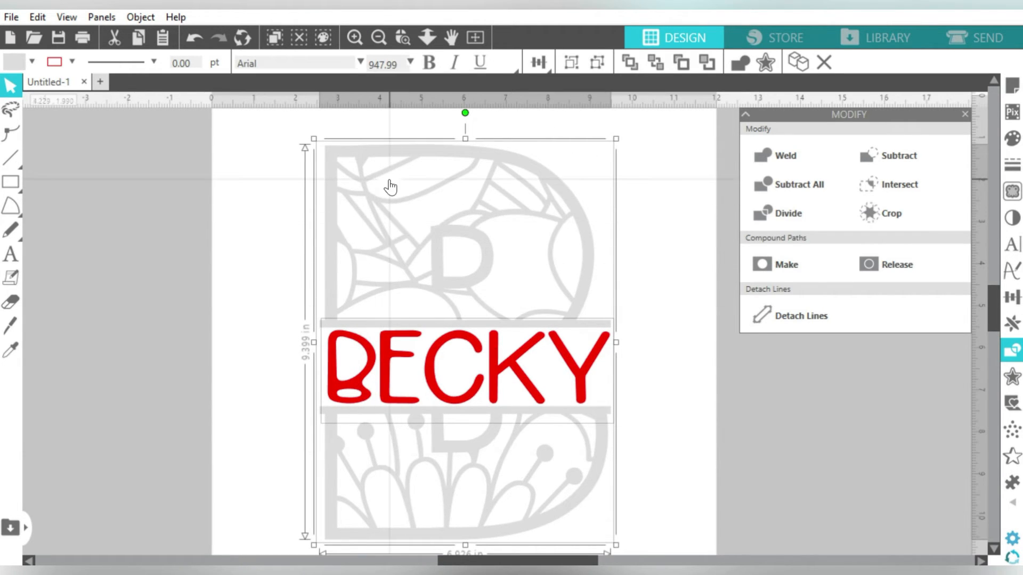
left_click(379, 37)
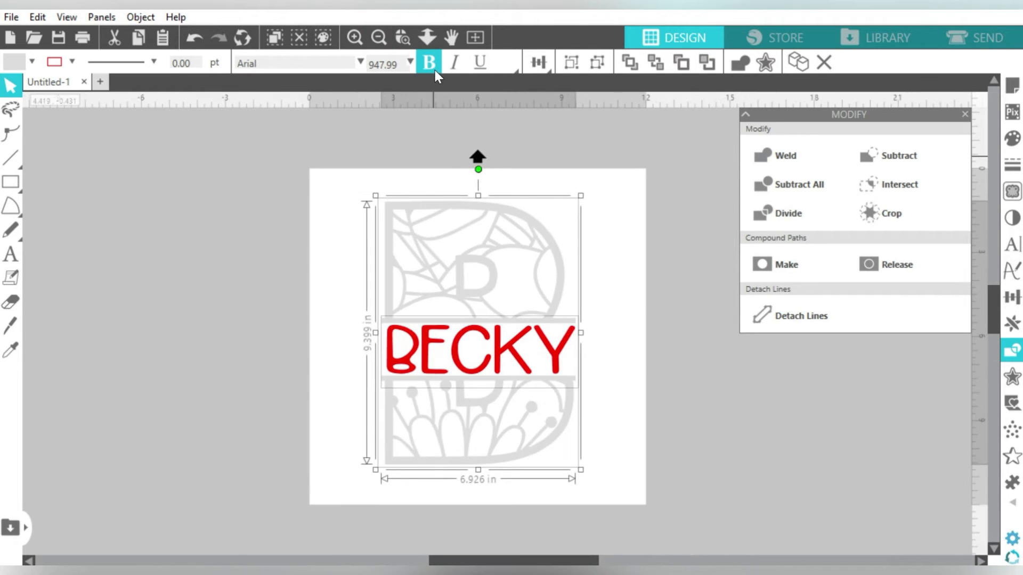
left_click_drag(550, 248, 251, 245)
left_click(383, 278)
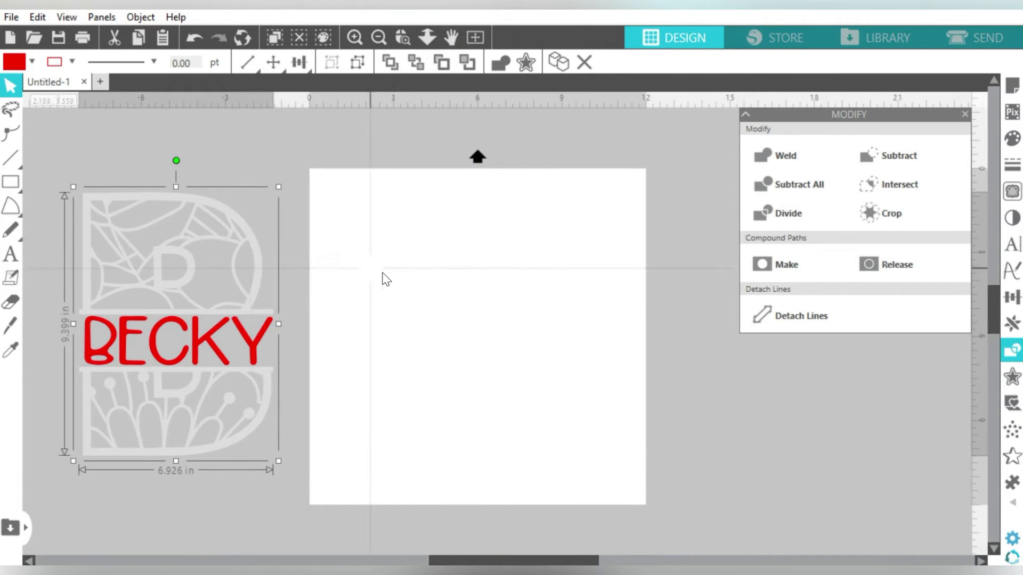
- Merge the tools SVG file from the Downloads folder tools > tools > SVG into the current design
left_click(11, 17)
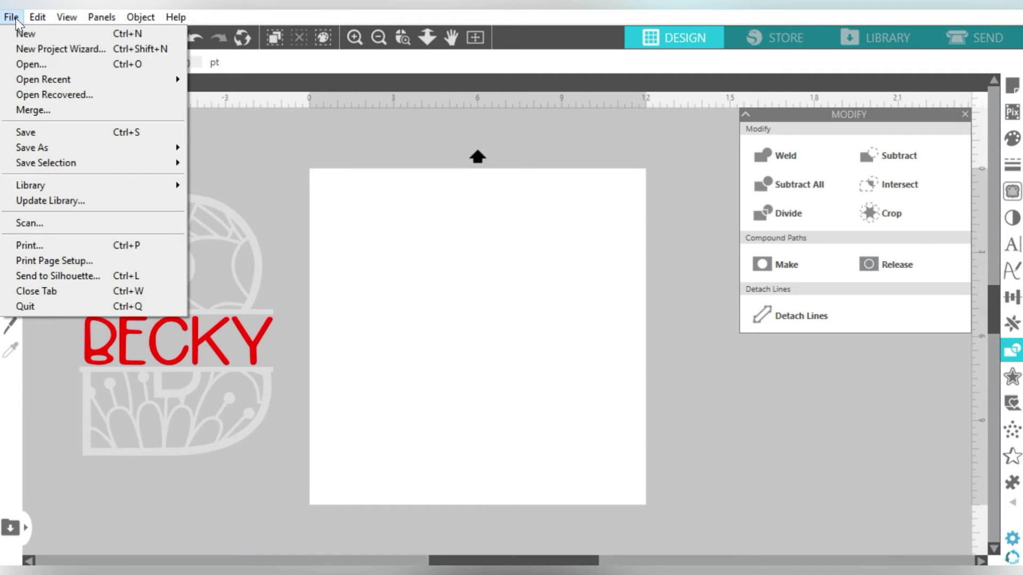
left_click(32, 109)
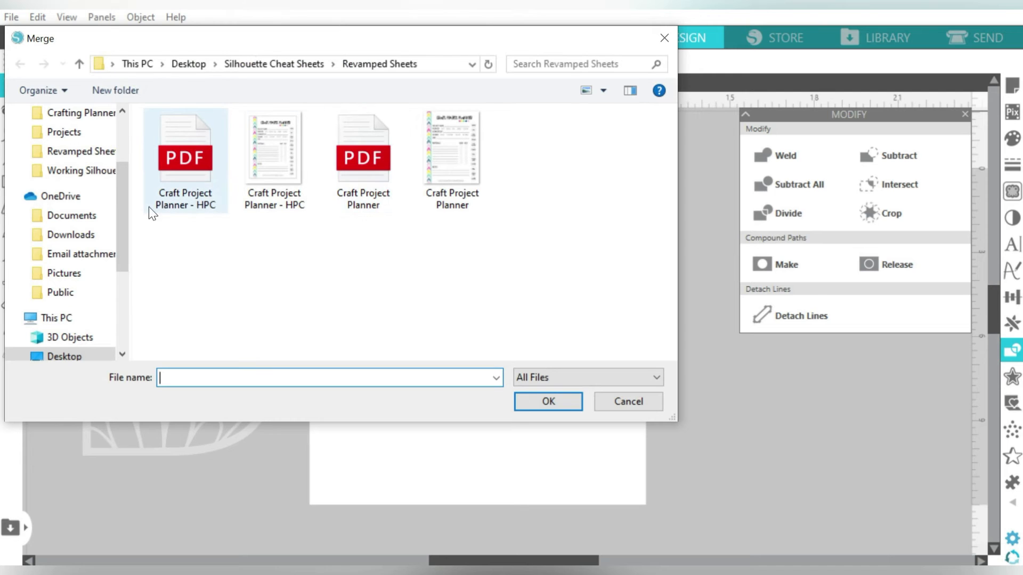
scroll(119, 209, "up", 3)
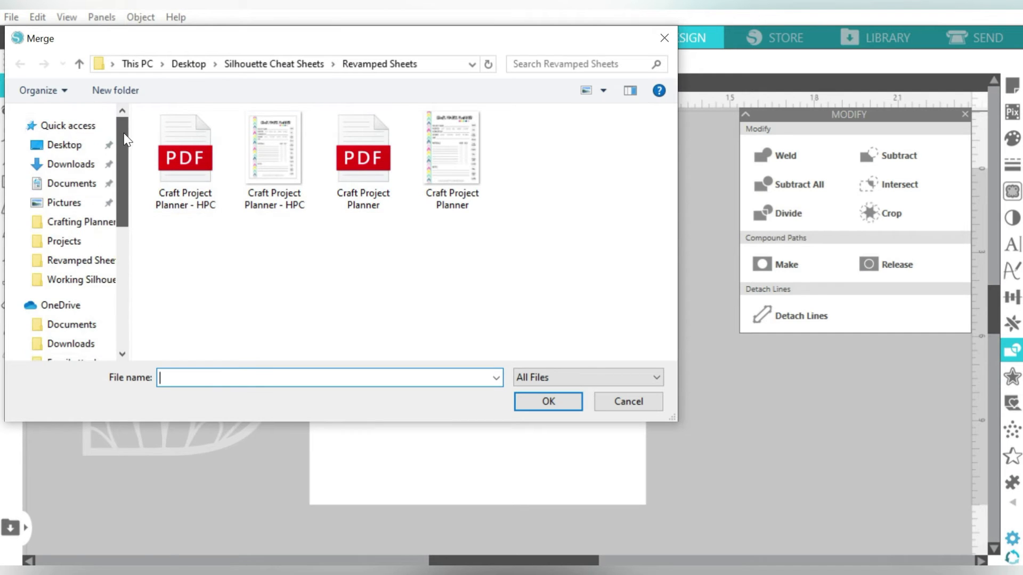
left_click(63, 165)
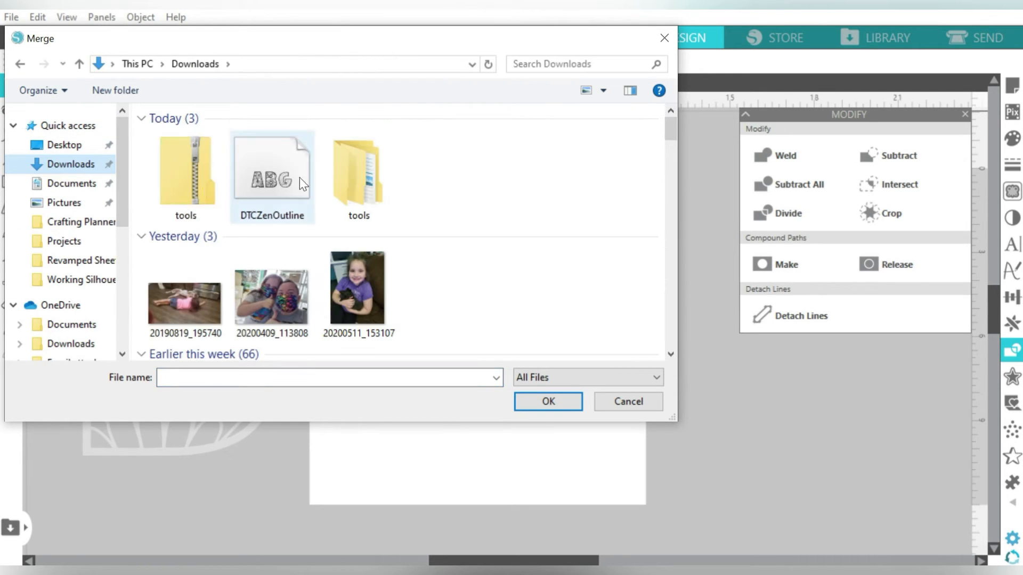
double_click(356, 180)
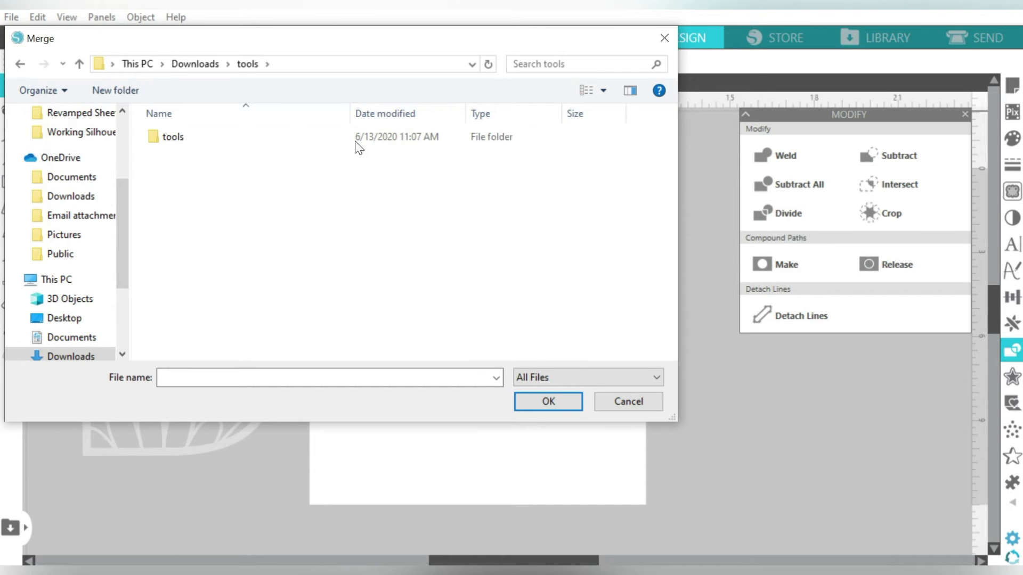
double_click(359, 137)
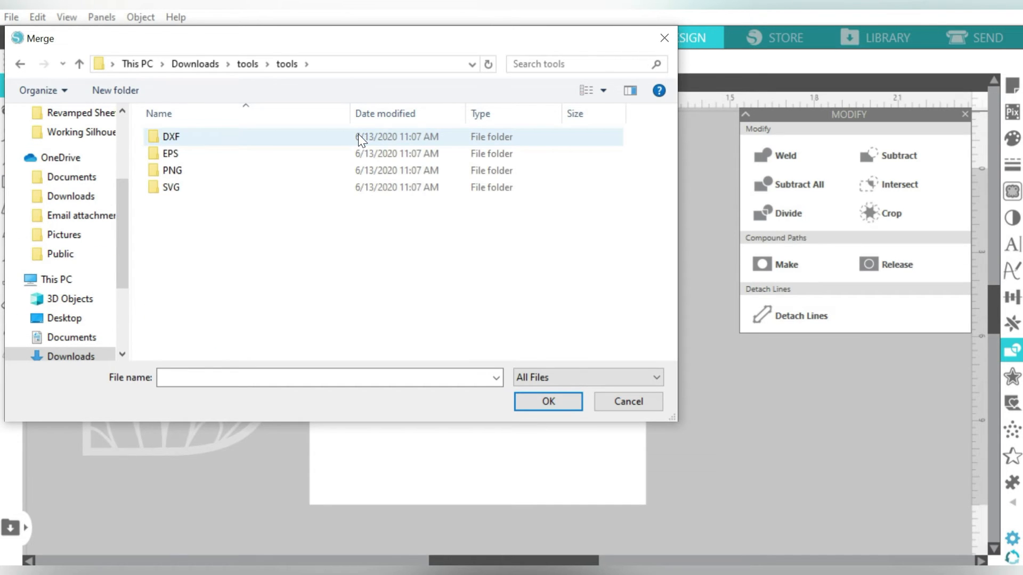
double_click(348, 189)
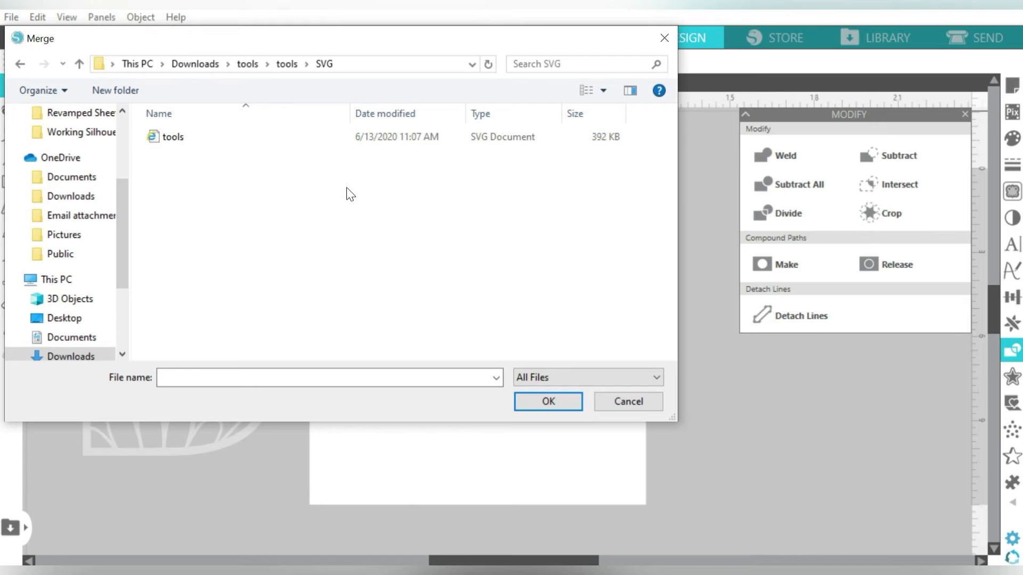
double_click(356, 142)
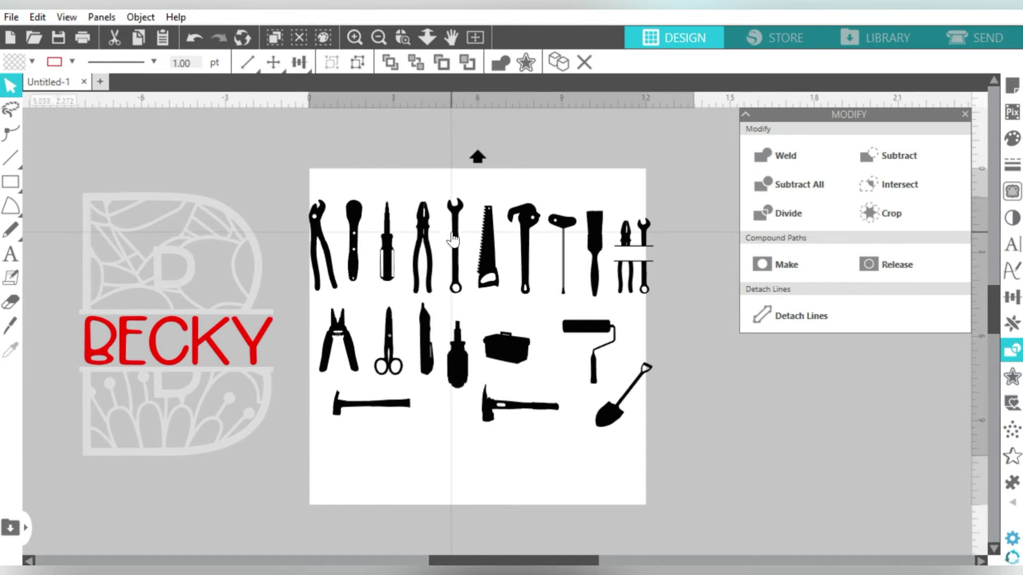
- Ungroup the merged tool silhouettes so that each tool can be moved separately
left_click_drag(462, 235, 452, 240)
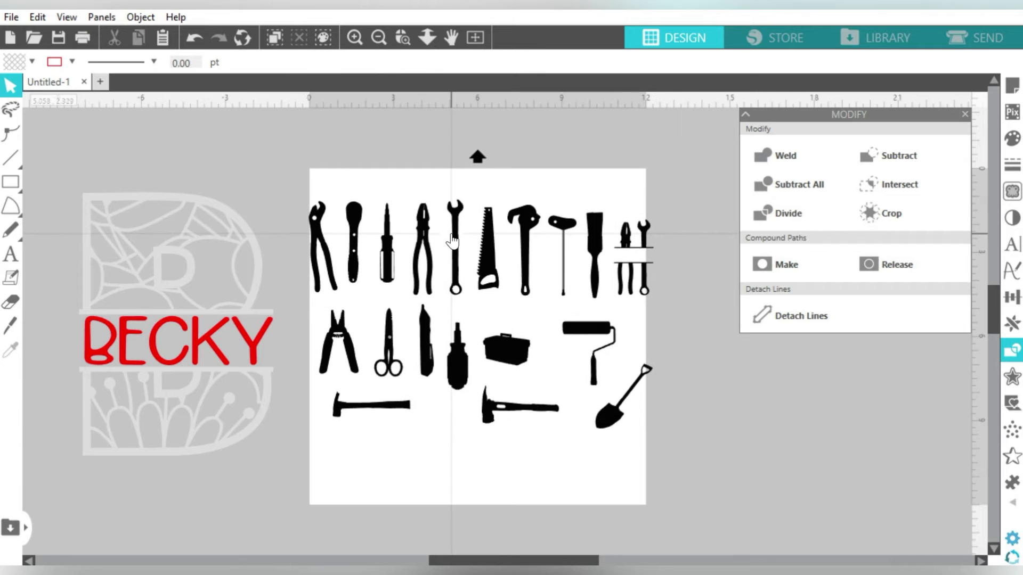
left_click(459, 243)
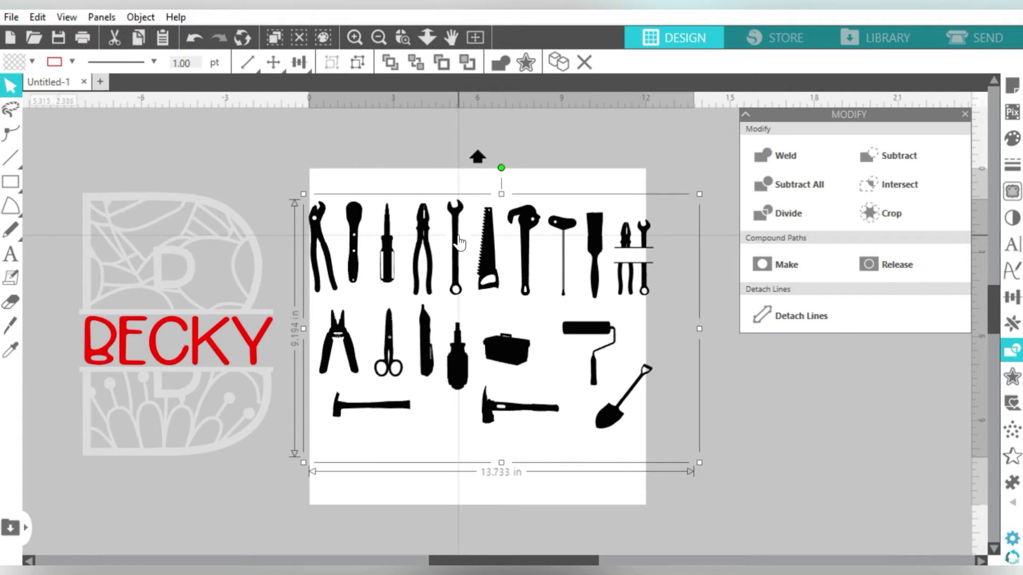
left_click(357, 63)
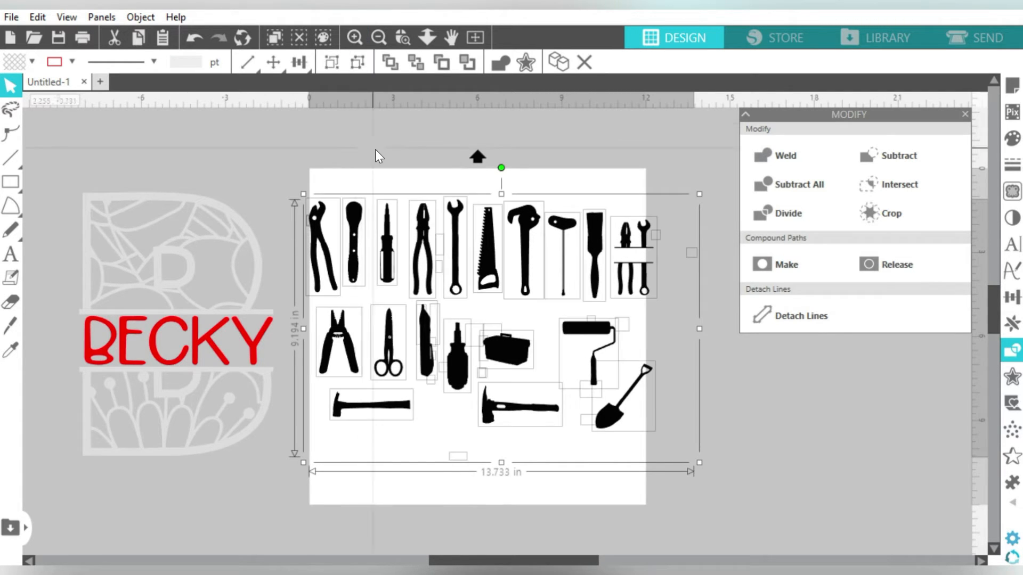
left_click(495, 160)
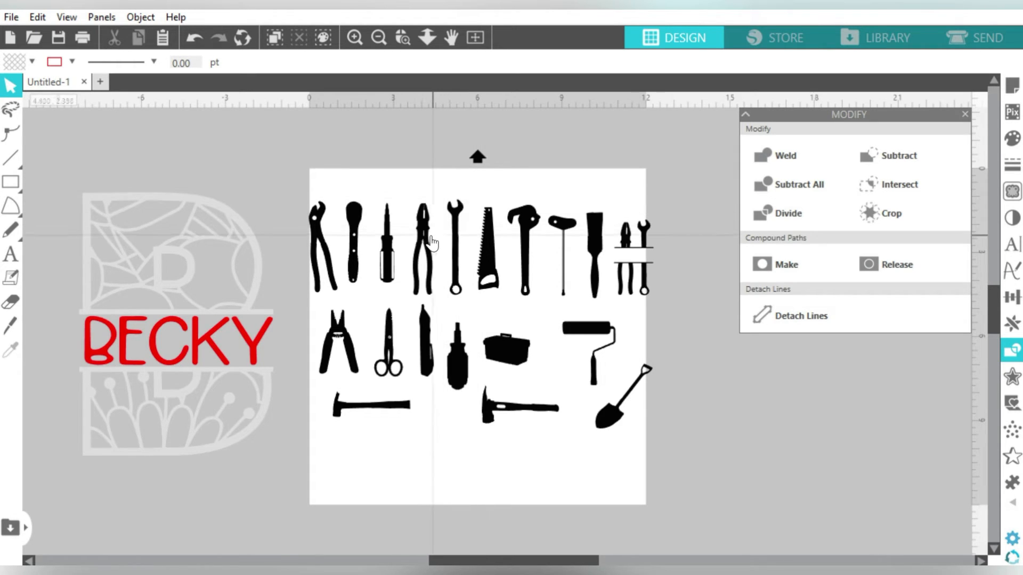
- Move the open-end wrench, plain hammer, saw and screwdriver off the page and delete the remaining tools on it
left_click_drag(455, 243, 699, 393)
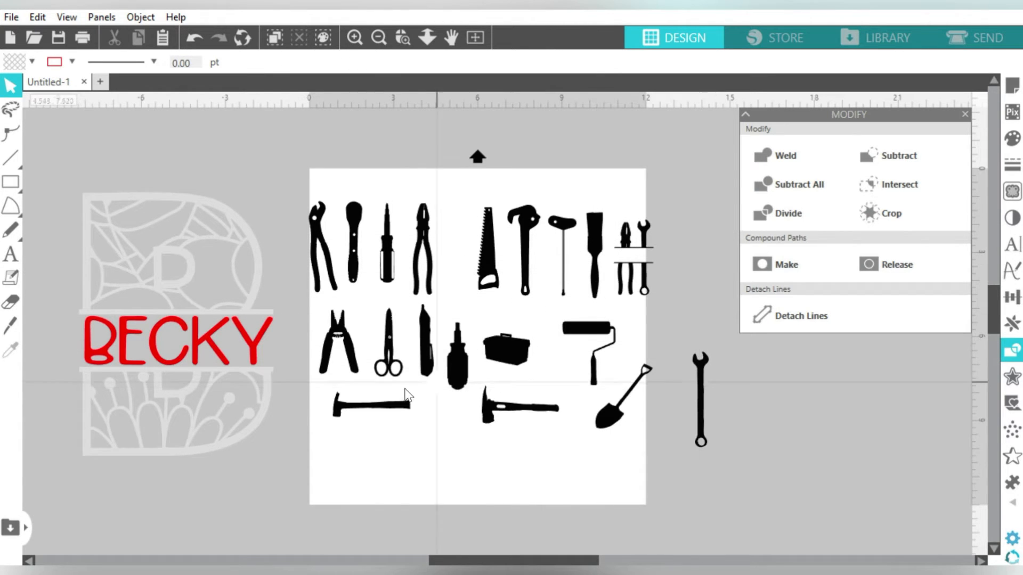
left_click_drag(388, 410, 680, 428)
right_click(680, 426)
left_click(720, 410)
left_click_drag(666, 424, 764, 413)
left_click_drag(502, 272, 797, 410)
left_click(606, 522)
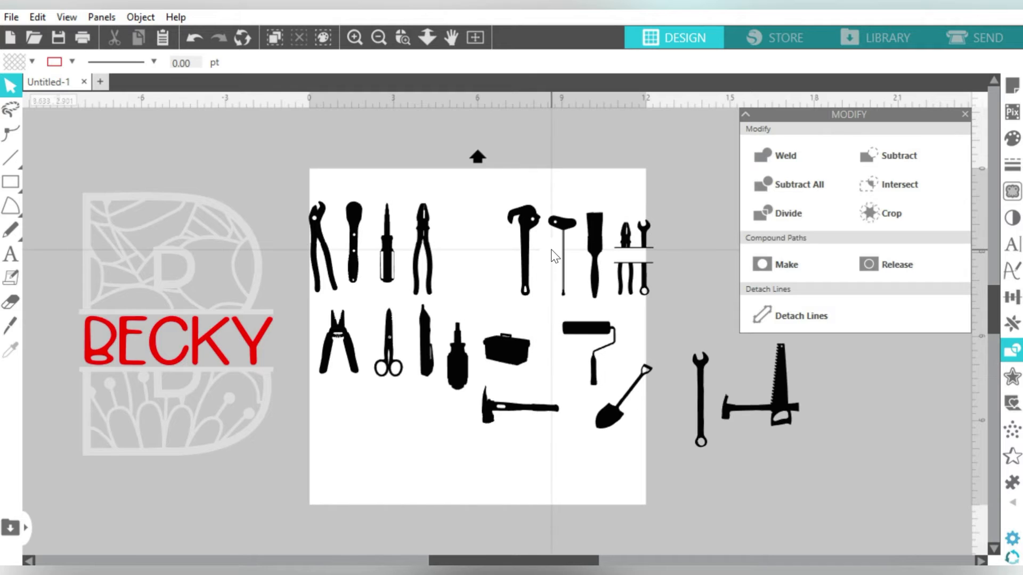
left_click_drag(388, 247, 756, 397)
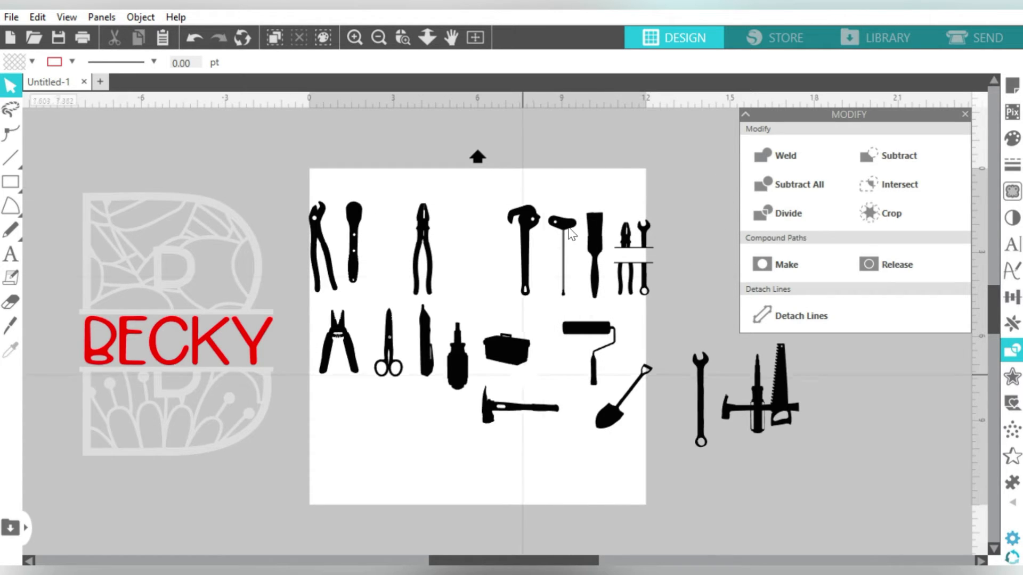
left_click_drag(632, 180, 333, 452)
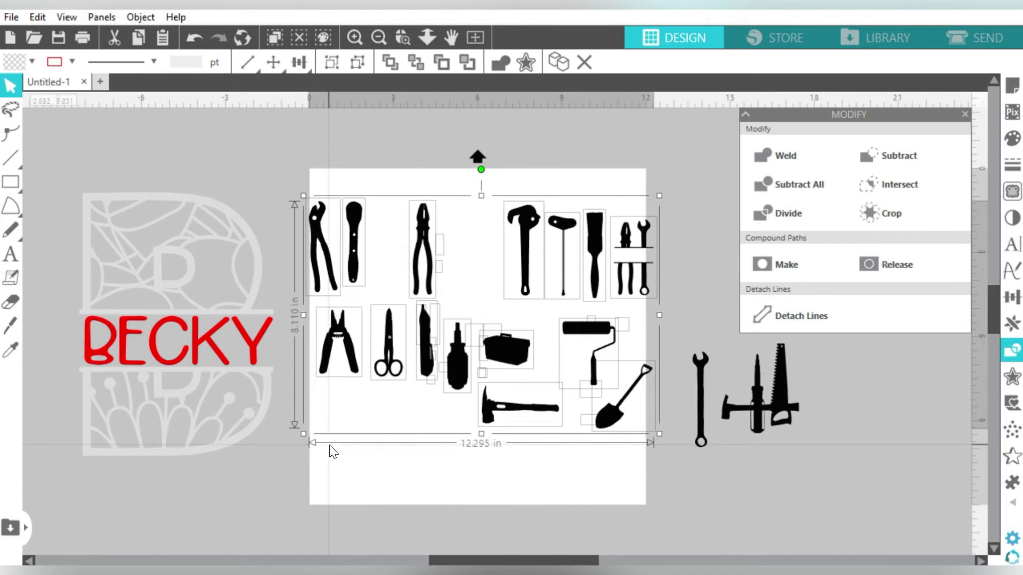
key("Delete")
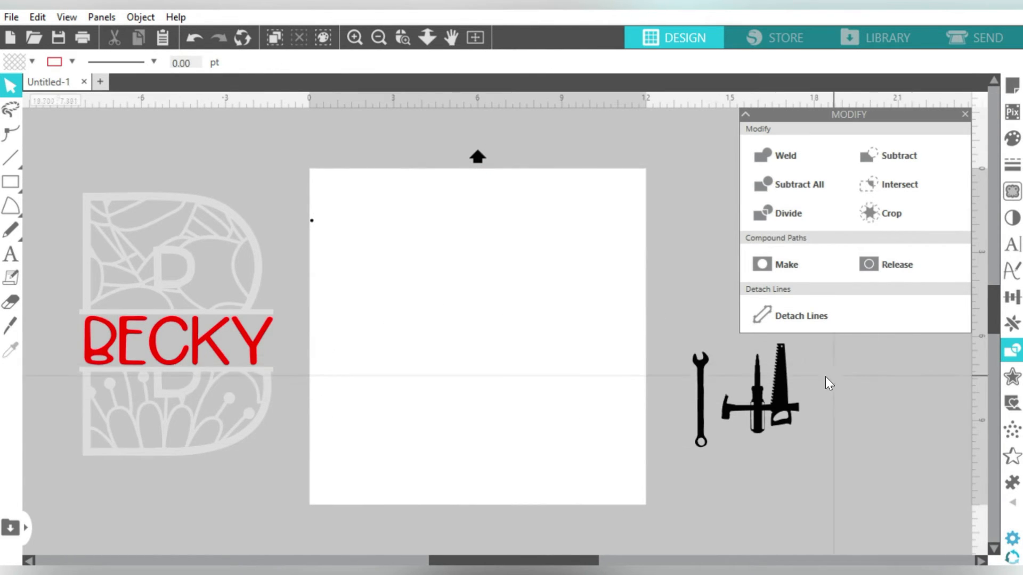
- Move the four chosen tools onto the page and enlarge them until the wrench is about 7.4 in tall
left_click(767, 400)
left_click_drag(681, 407, 320, 281)
mouse_move(446, 327)
left_mouse_down()
mouse_move(529, 420)
mouse_move(572, 443)
left_mouse_up()
left_click(507, 207)
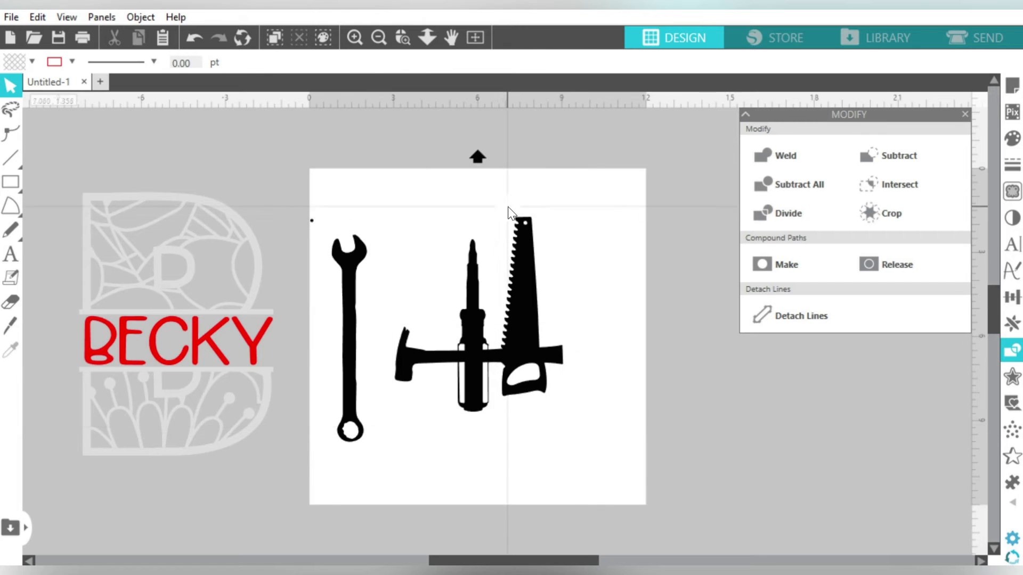
- Line up the screwdriver, saw and hammer in a row beside the wrench, rotating the hammer upright by 90°
left_click_drag(486, 297, 409, 316)
left_click_drag(520, 296, 452, 336)
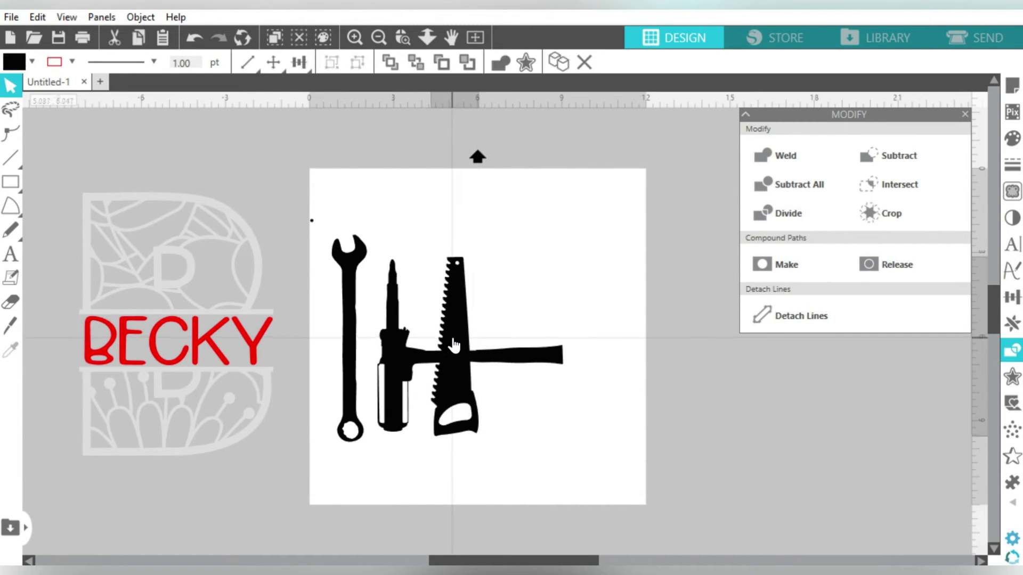
left_click(504, 349)
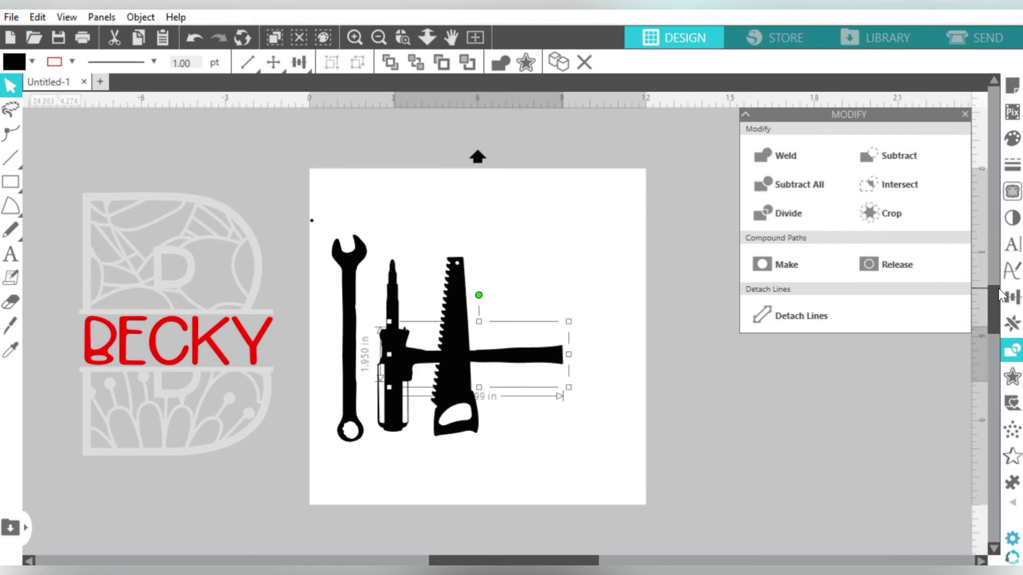
left_click(1012, 297)
left_click(804, 136)
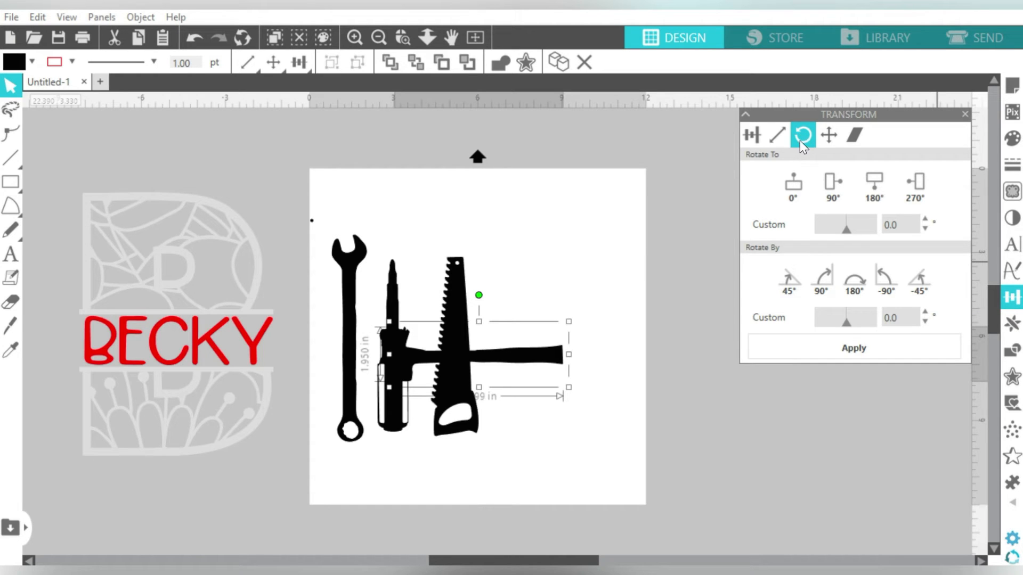
left_click(824, 275)
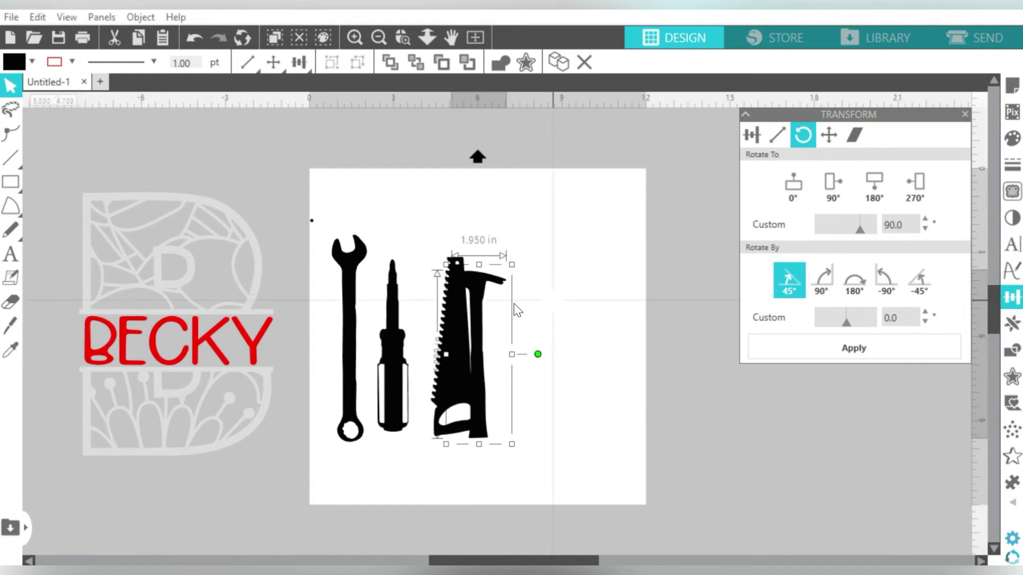
left_click_drag(478, 311, 517, 302)
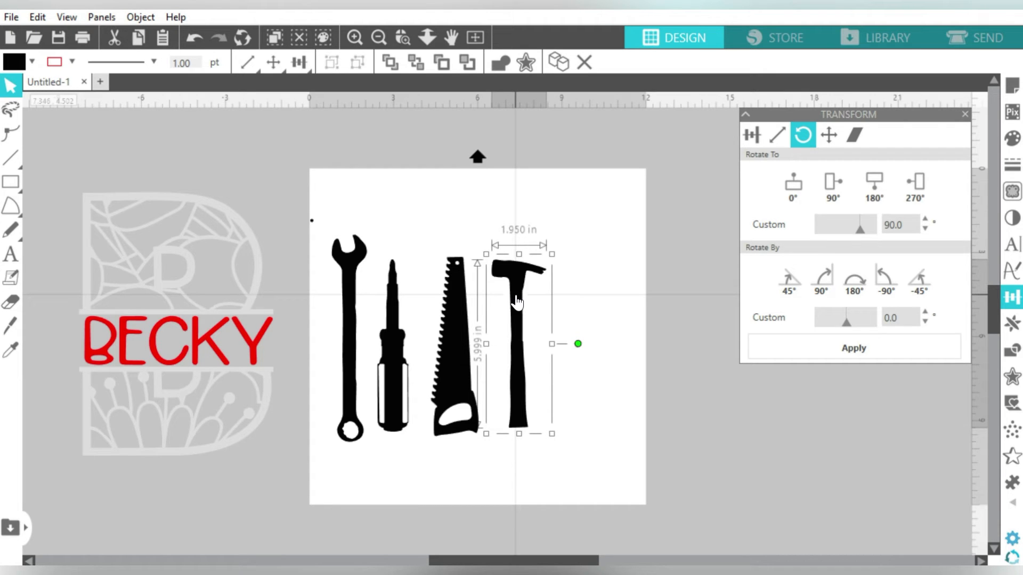
- Flip the hammer horizontally and move it slightly closer to the saw
right_click(516, 302)
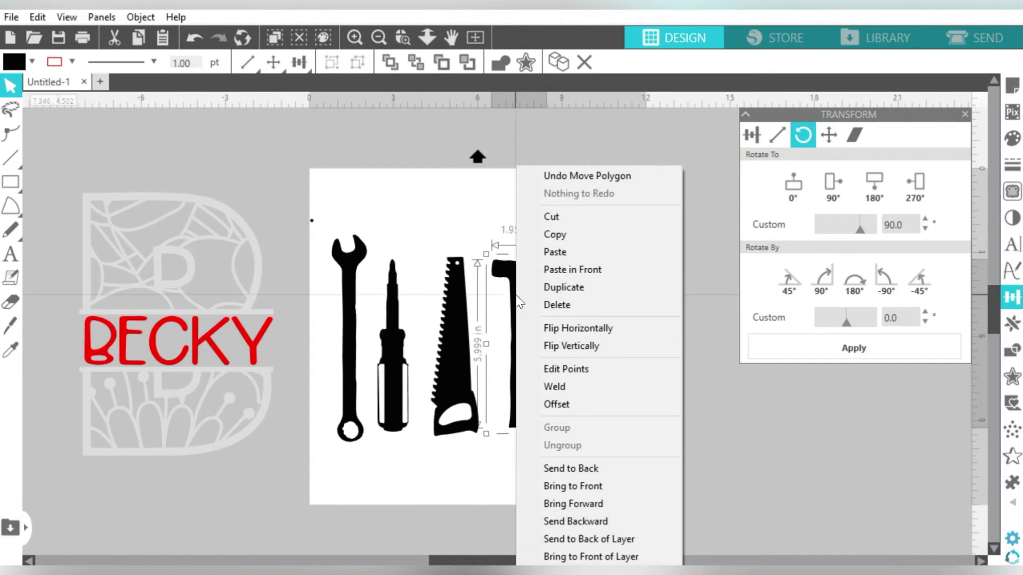
left_click(539, 327)
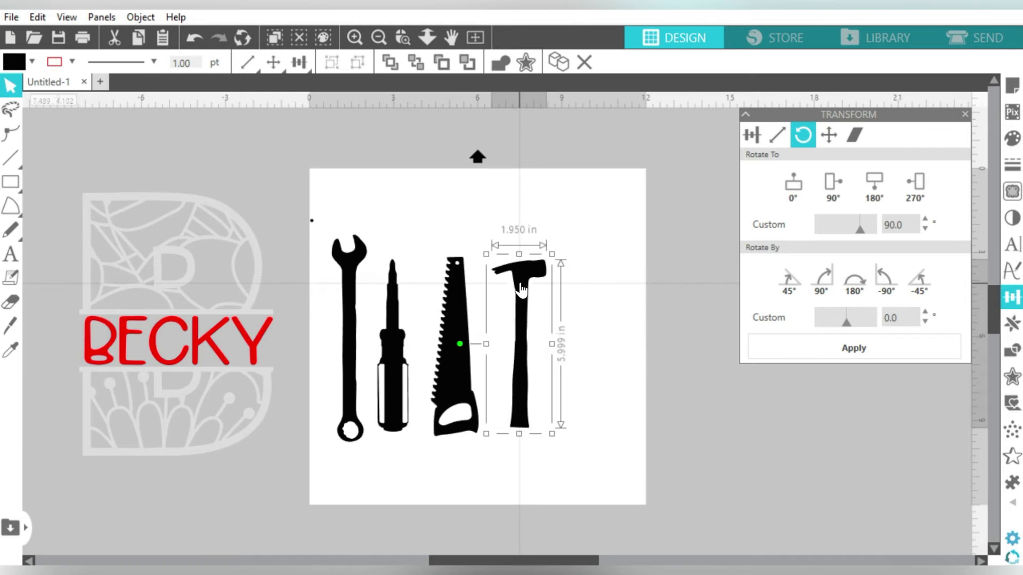
left_click_drag(517, 291, 510, 290)
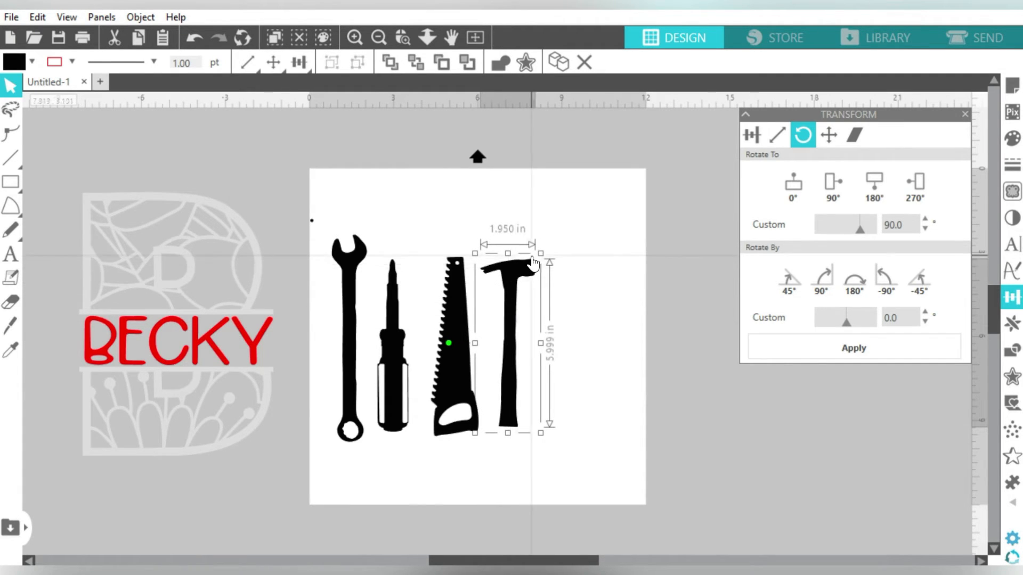
- Shrink the wrench to about 6.8 in tall and enlarge all four tools together to about 8.7 by 8.0 in
left_click(350, 264)
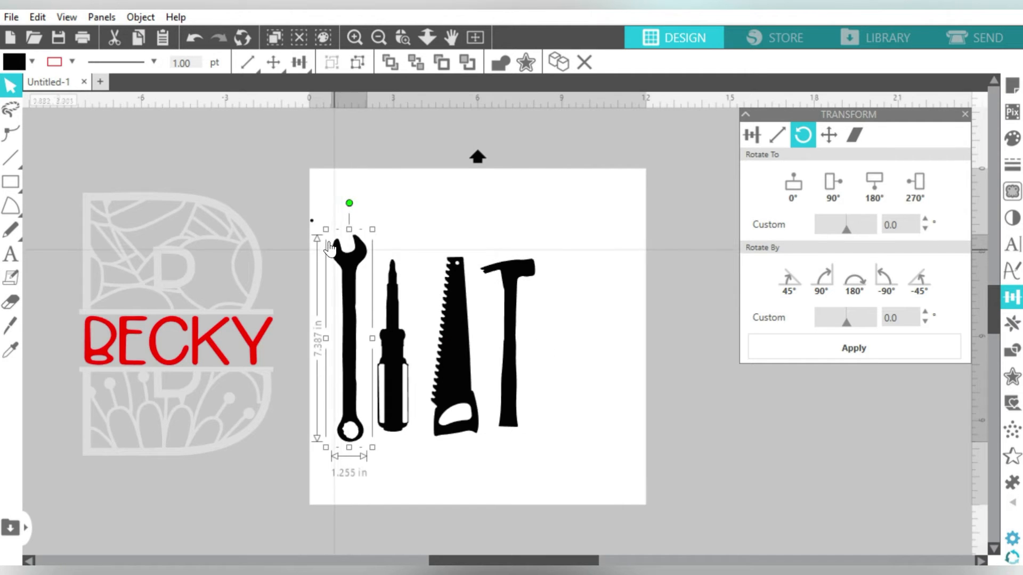
left_click_drag(325, 228, 323, 243)
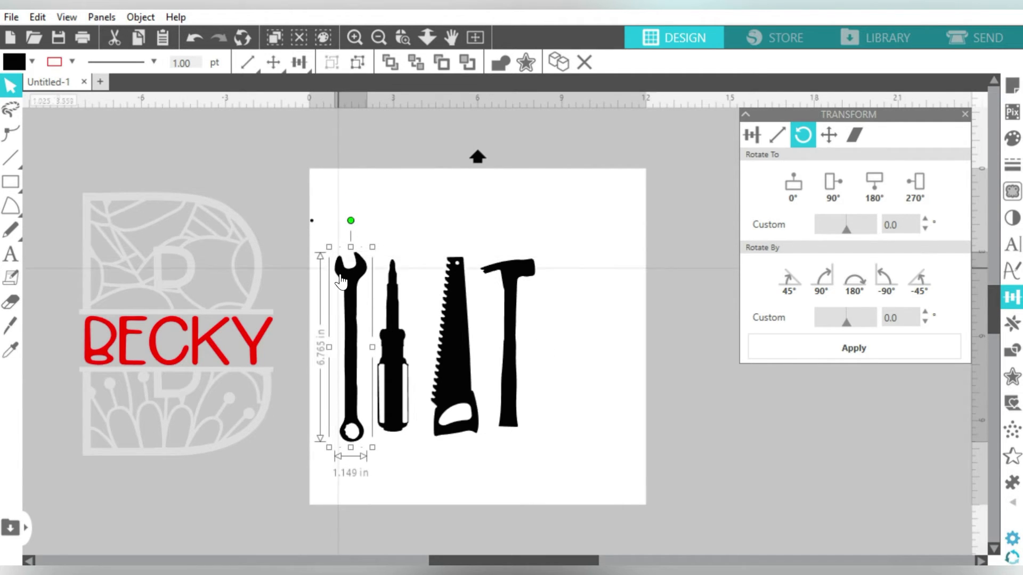
left_click_drag(595, 288, 361, 336)
left_click_drag(560, 412, 598, 447)
- Align the four tools on their vertical centers and space them evenly horizontally
left_click(751, 136)
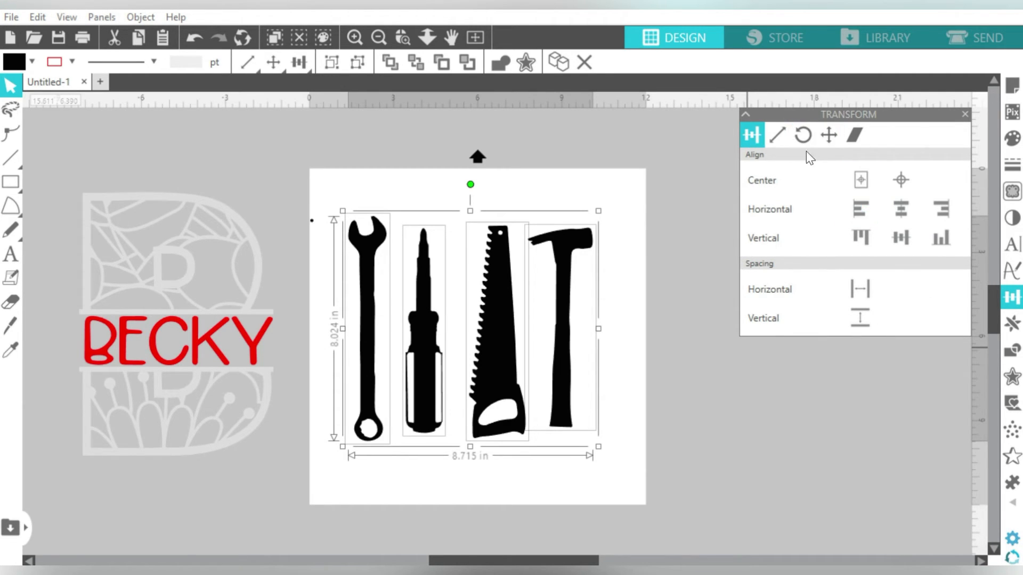
left_click(903, 234)
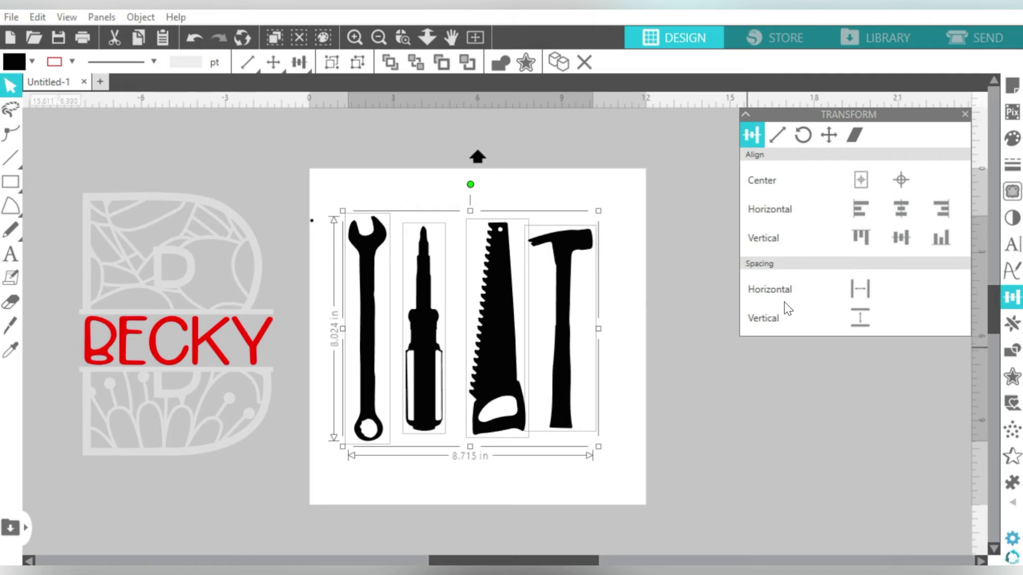
left_click(858, 294)
left_click(653, 324)
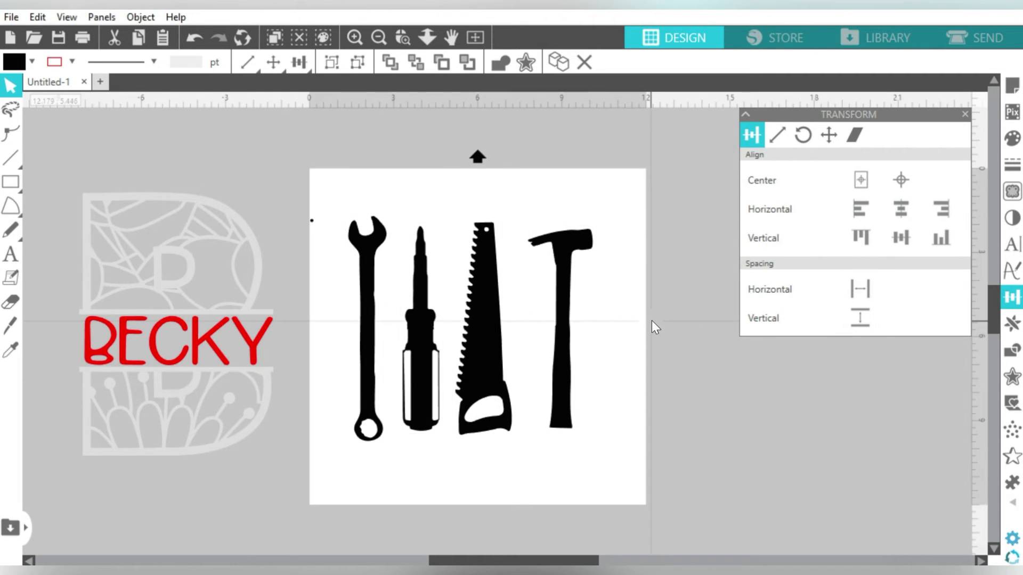
- Nudge the hammer left to narrow its gap to the saw
left_click(481, 341)
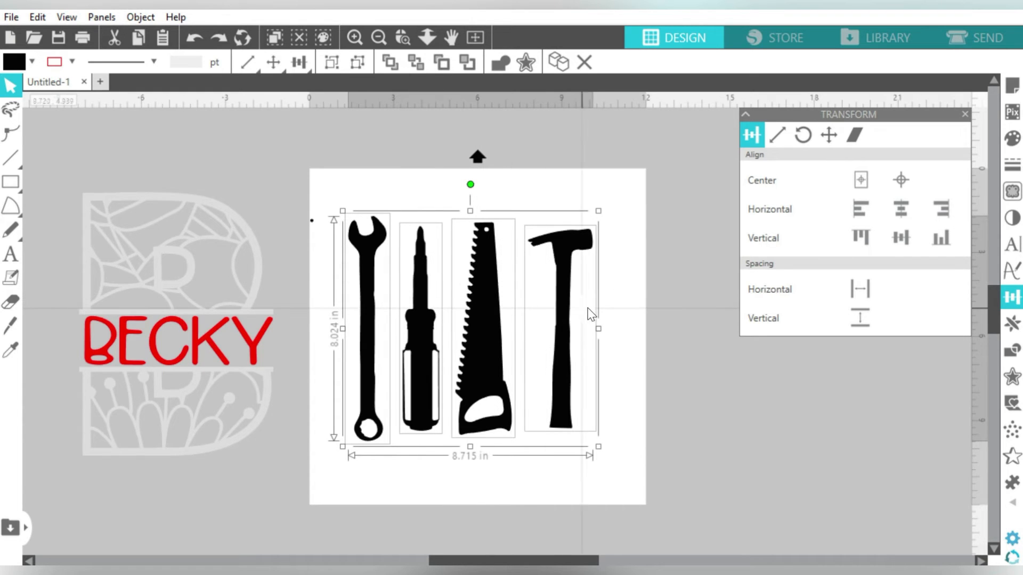
left_click(642, 266)
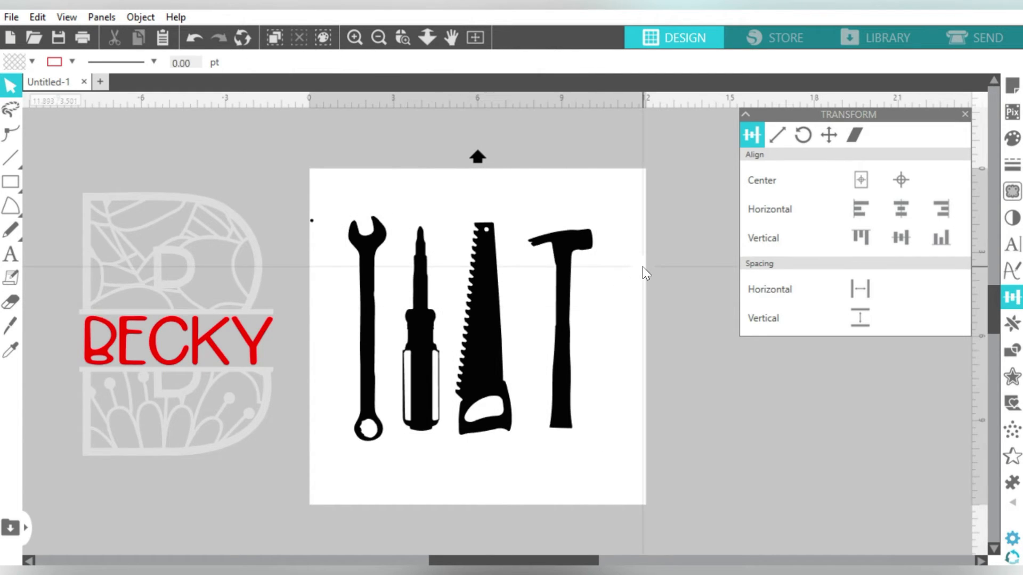
left_click(559, 240)
key("Left")
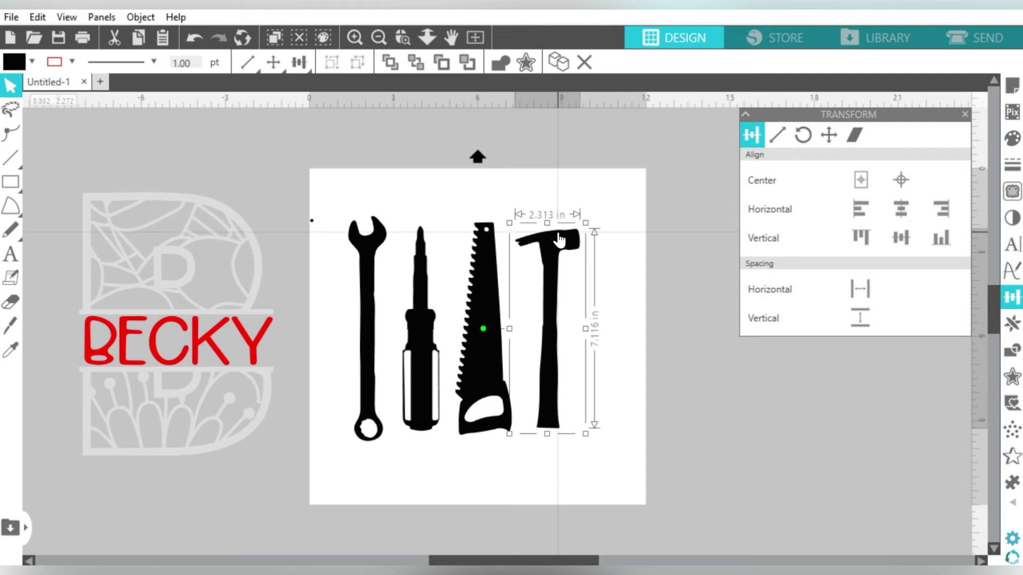
left_click(620, 274)
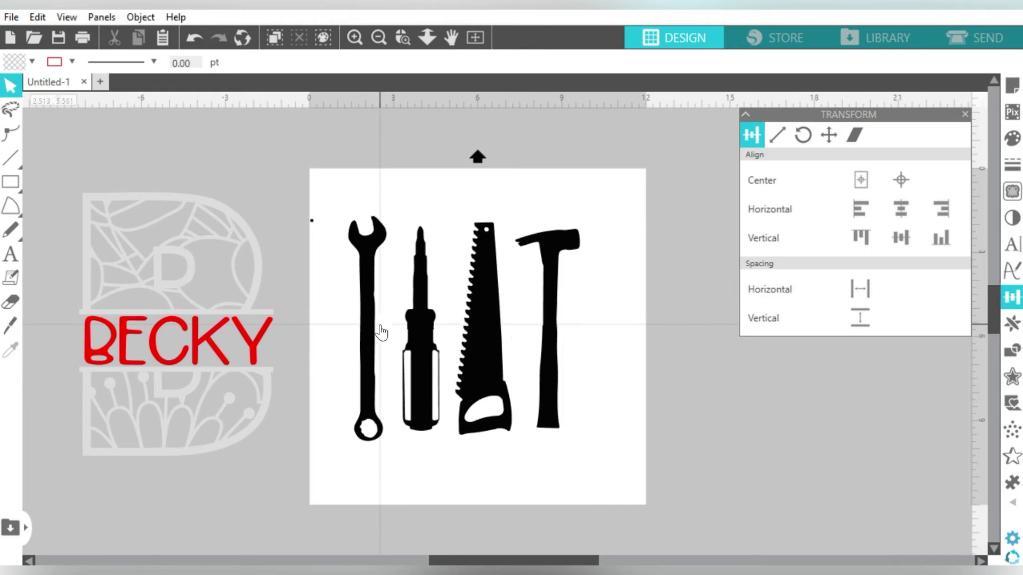
- Swap the positions of the wrench and the screwdriver so the screwdriver comes first in the row
left_click_drag(372, 326, 428, 331)
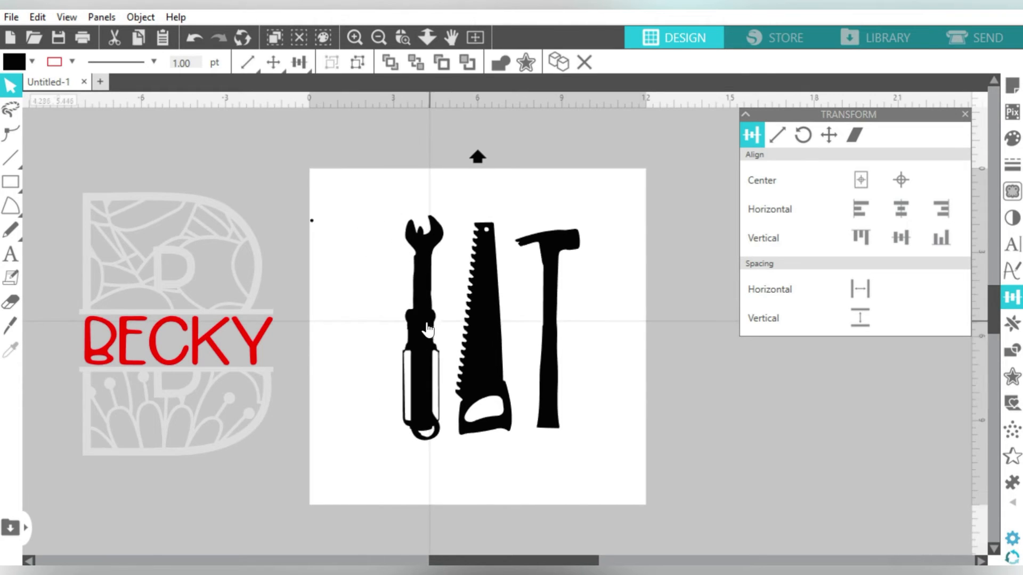
left_click_drag(403, 366, 352, 363)
left_click(393, 356)
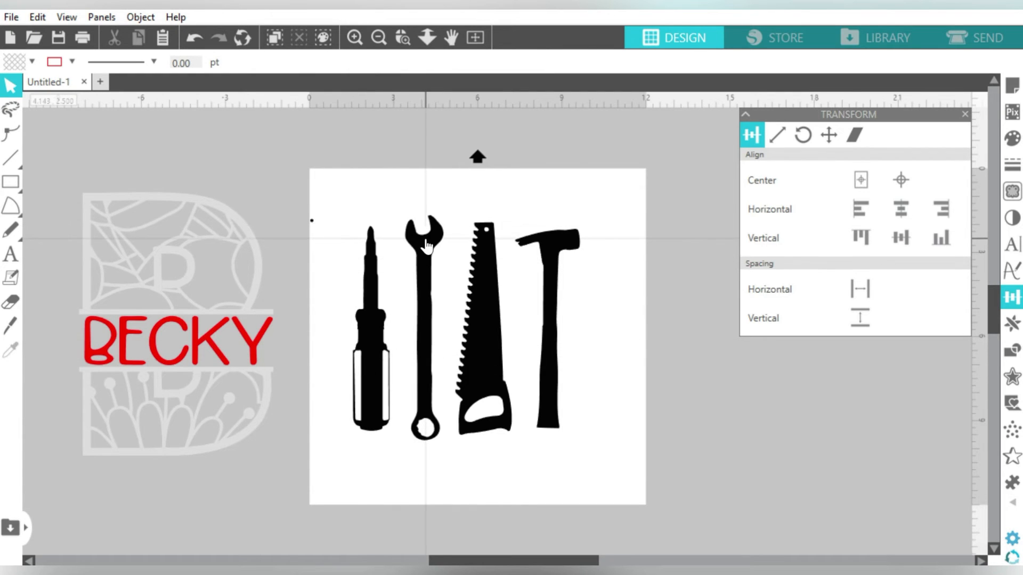
left_click_drag(374, 314, 372, 313)
- Center-align all four tools vertically again and shift the row toward the page's upper edge
left_click_drag(600, 294, 367, 350)
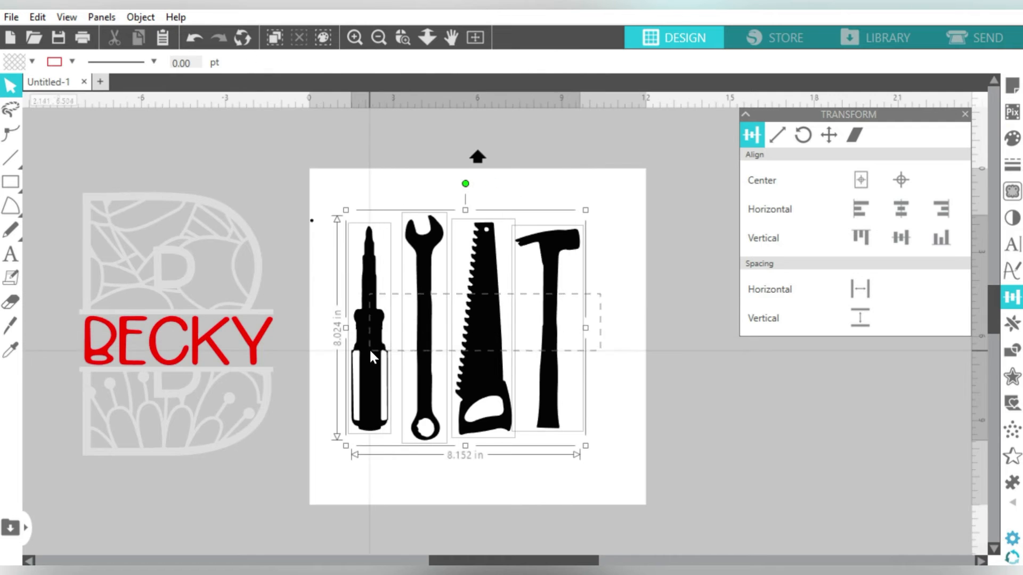
left_click(906, 237)
left_click_drag(557, 277, 547, 251)
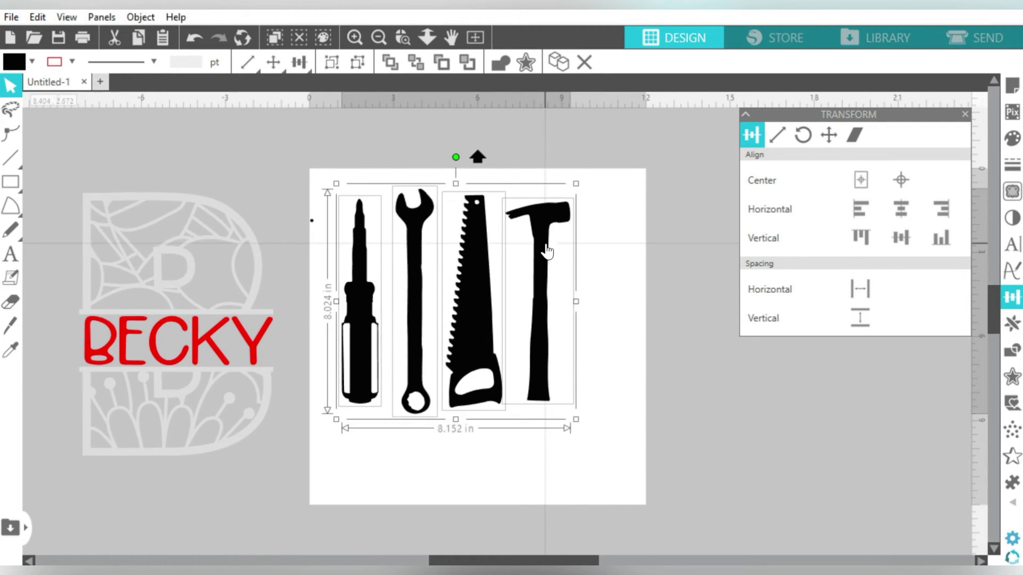
- Enlarge the row of tools to about 9.9 by 9.8 in and group the four shapes
left_click_drag(577, 420, 623, 478)
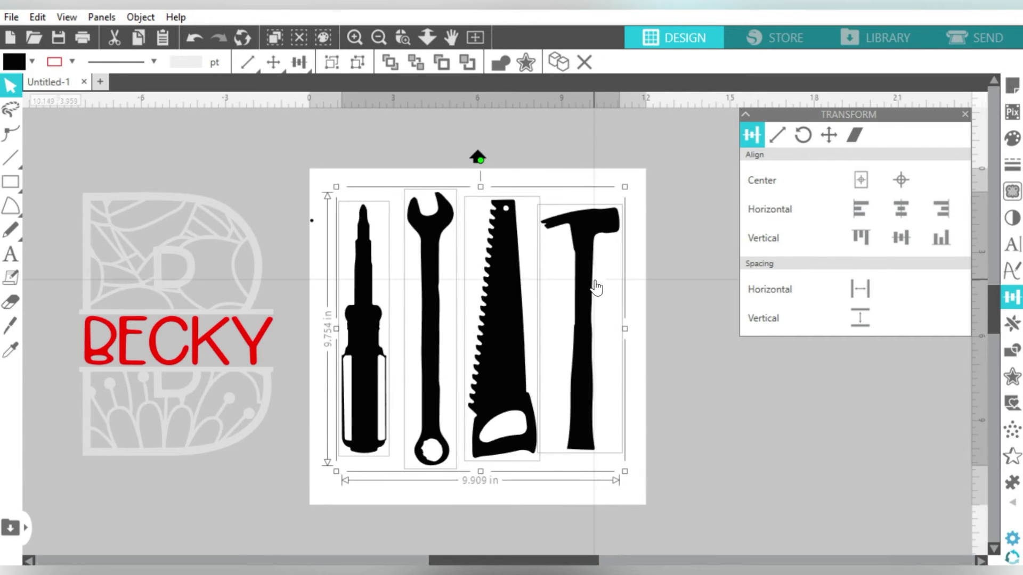
key("ctrl+g")
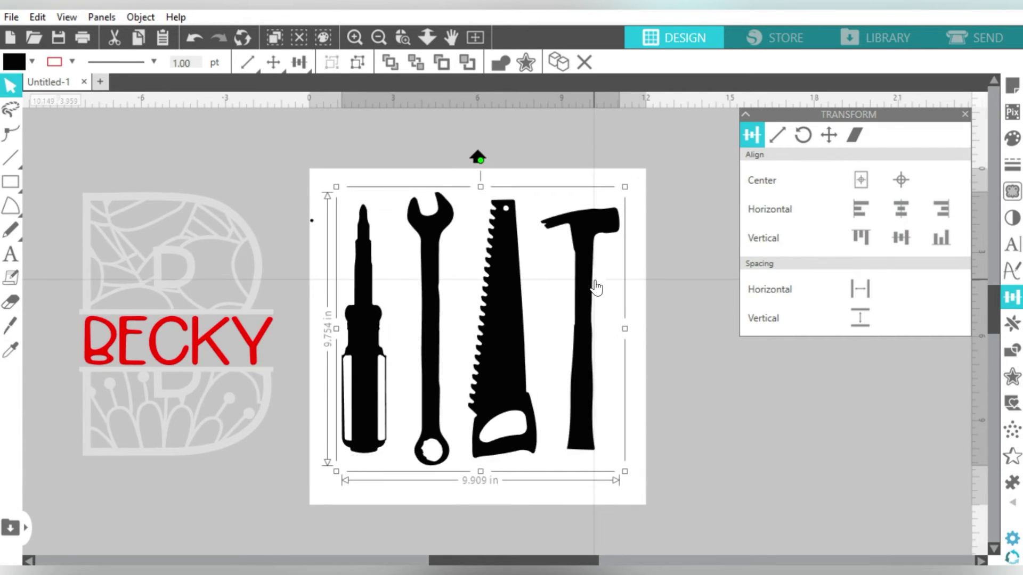
right_click(583, 240)
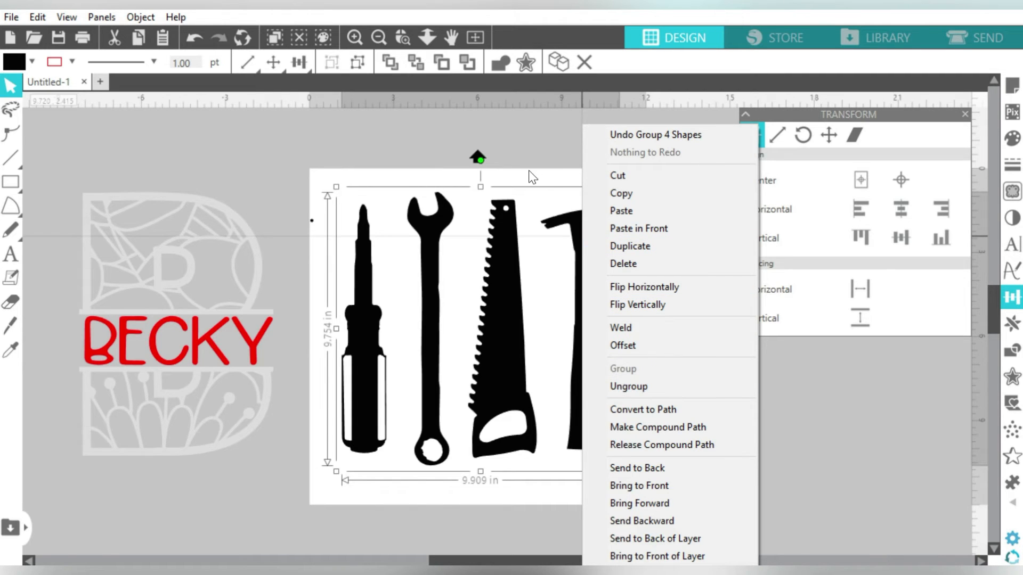
left_click(504, 250)
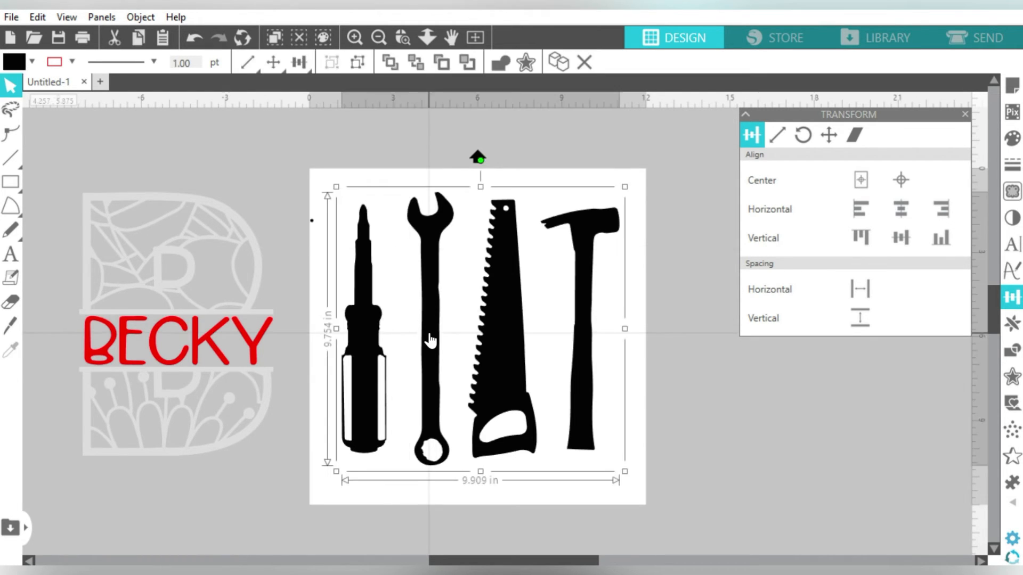
- Fill the grouped tool silhouettes with light gray
left_click(33, 61)
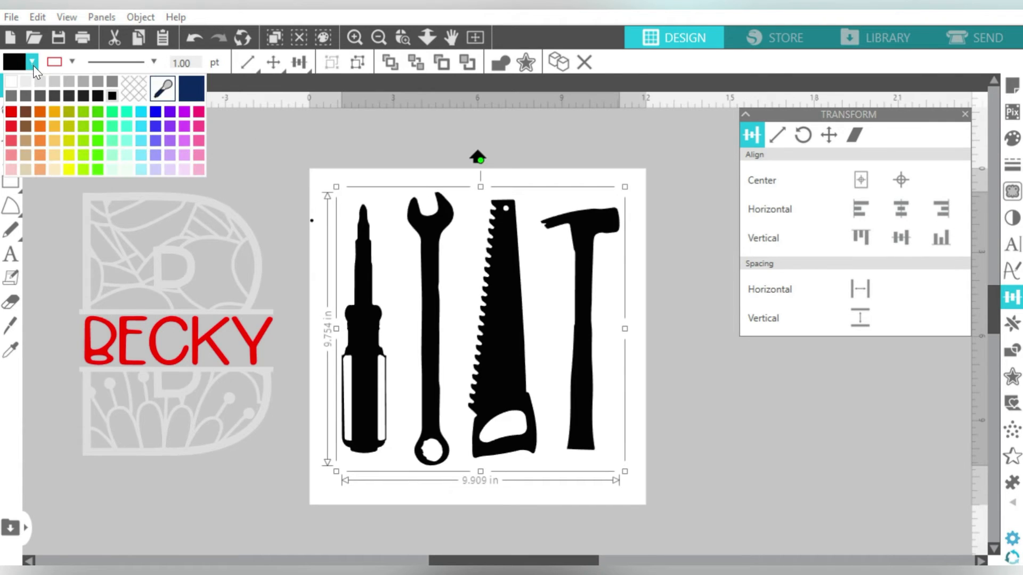
left_click(54, 83)
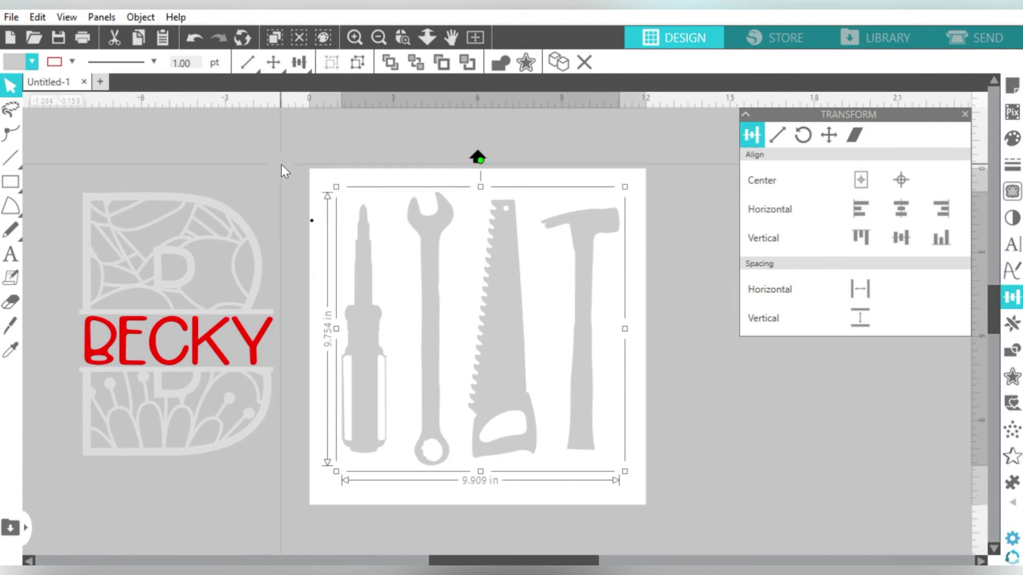
- Add the text "#1 DAD" over the tools, starting between the screwdriver and the wrench
left_click(12, 256)
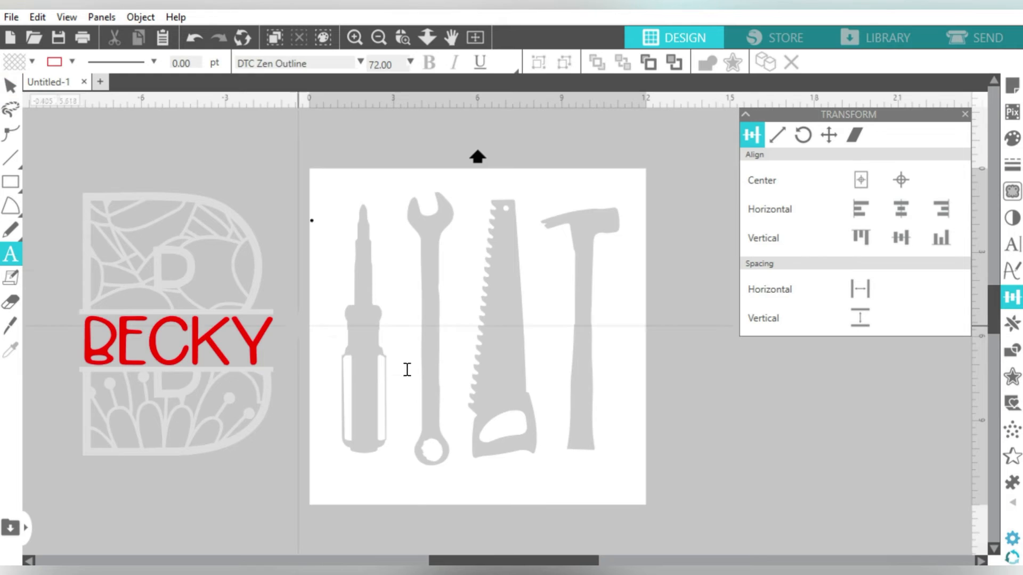
left_click(395, 356)
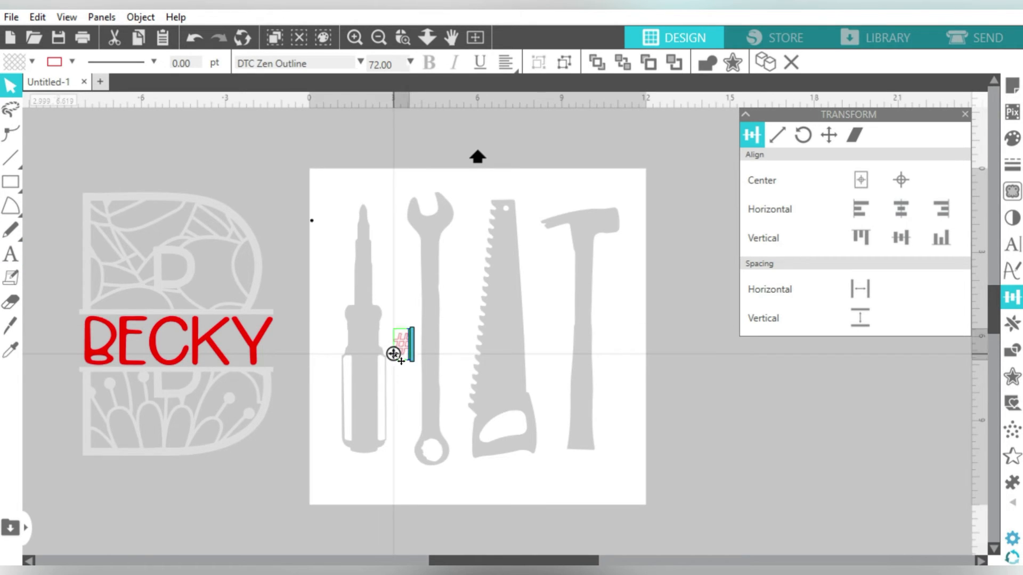
type("#1")
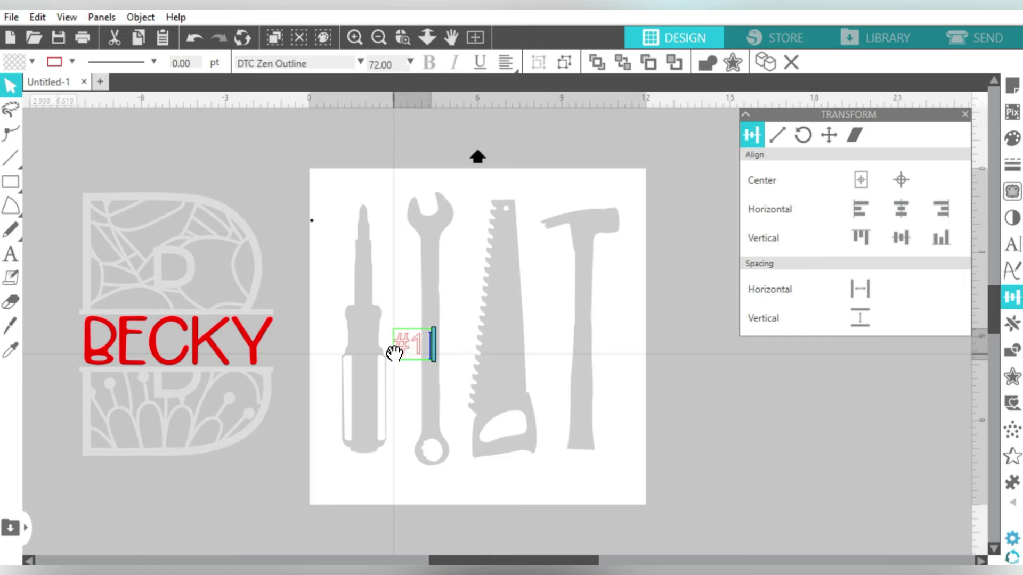
type(" DAD")
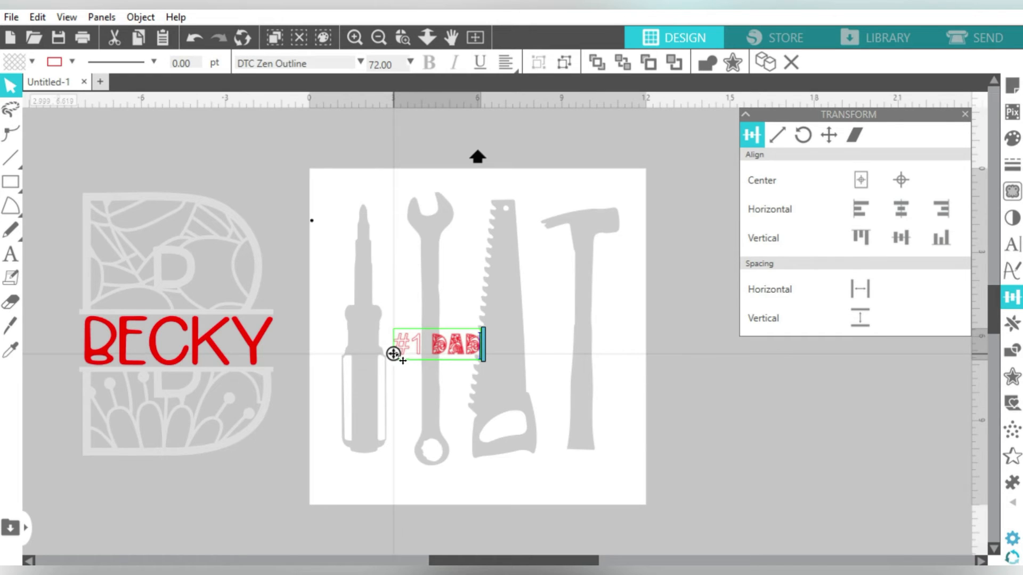
left_click(686, 361)
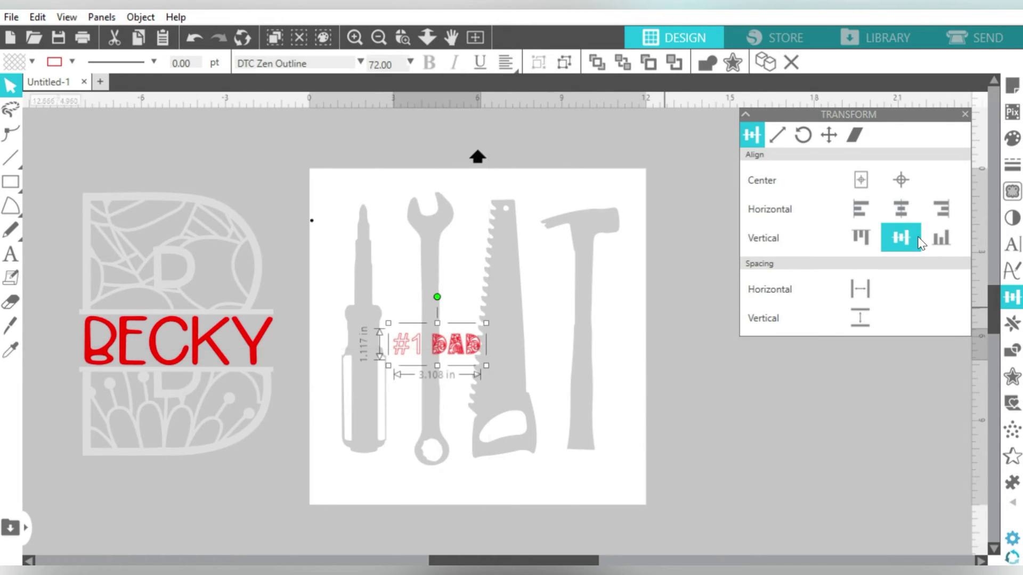
- Set the new text's font to Elephant and retype its second word in capitals as "DAD"
left_click(1012, 244)
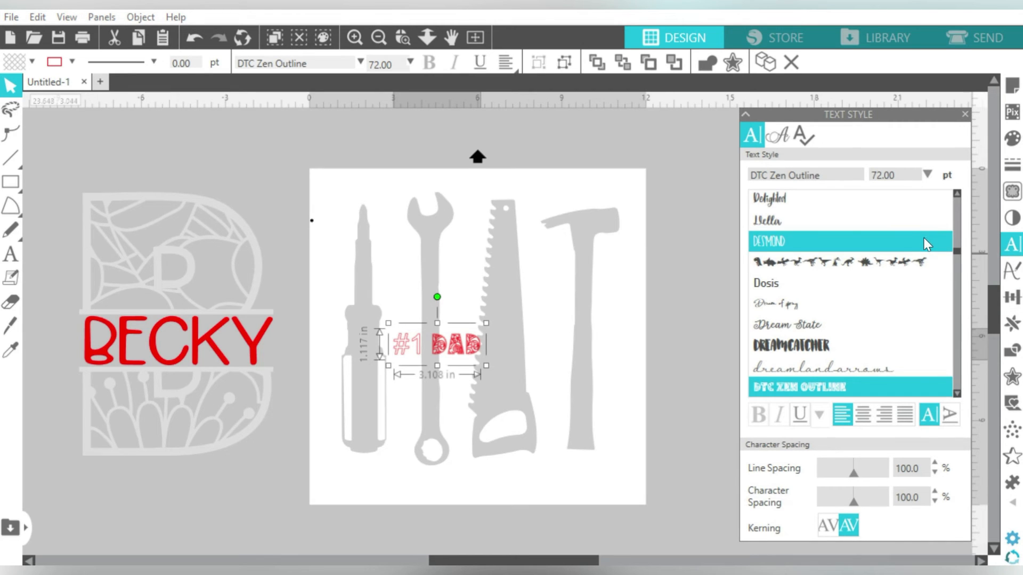
left_click(958, 335)
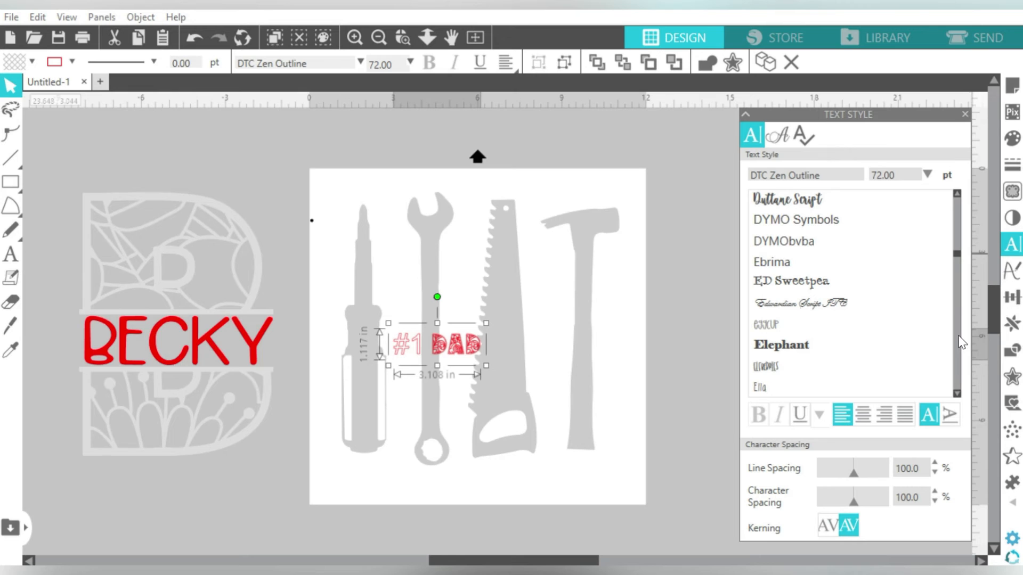
left_click(797, 347)
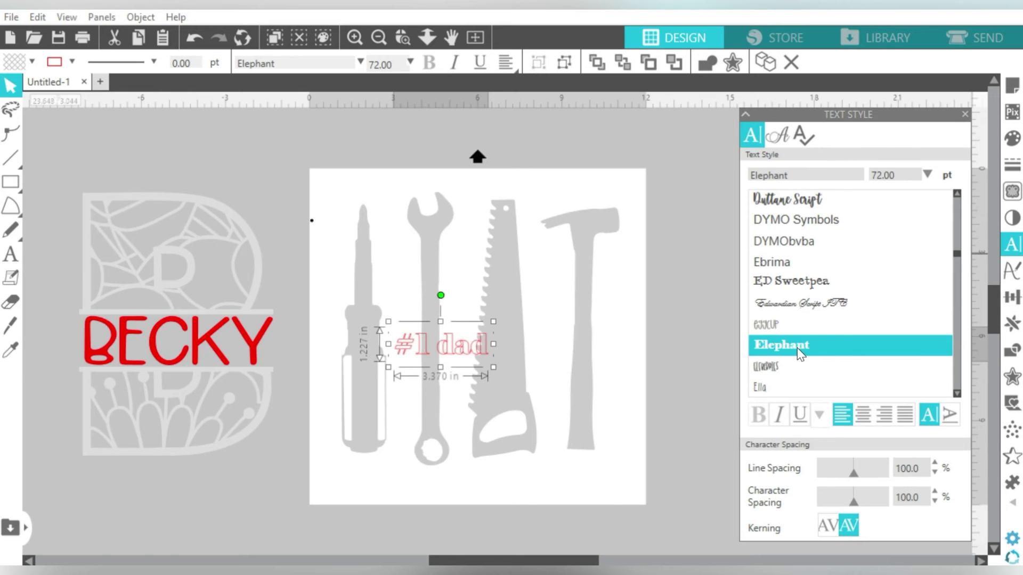
left_click(459, 382)
double_click(461, 354)
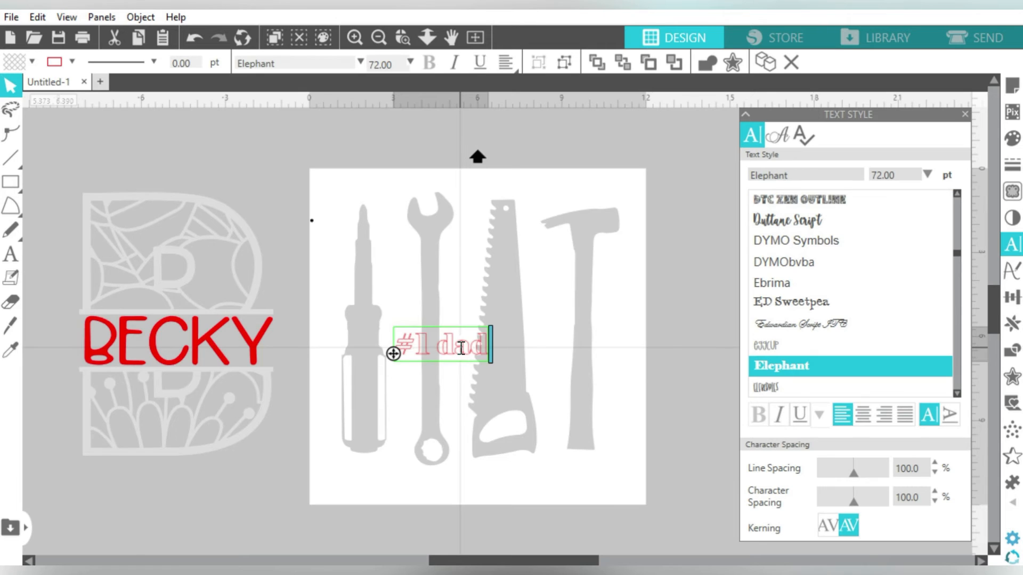
double_click(461, 349)
type("DAD")
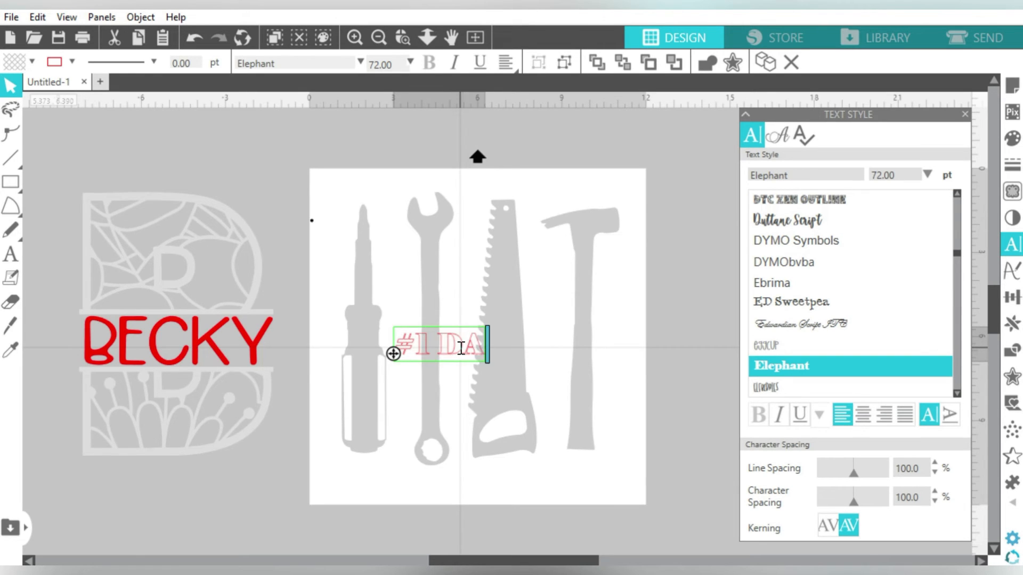
left_click(468, 292)
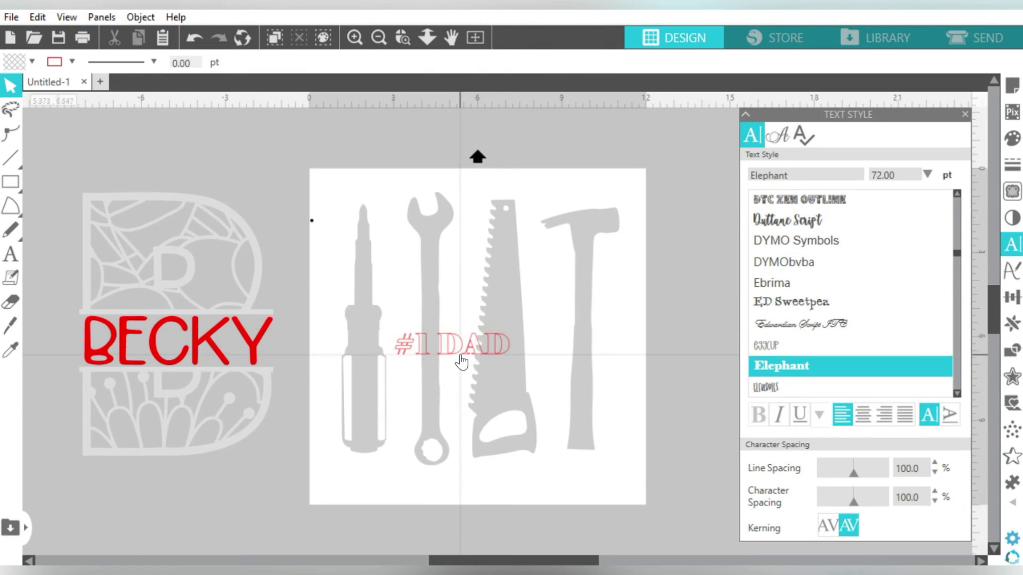
- Fill the "#1 DAD" text with red and set its line color to transparent
left_click(462, 352)
left_click(36, 59)
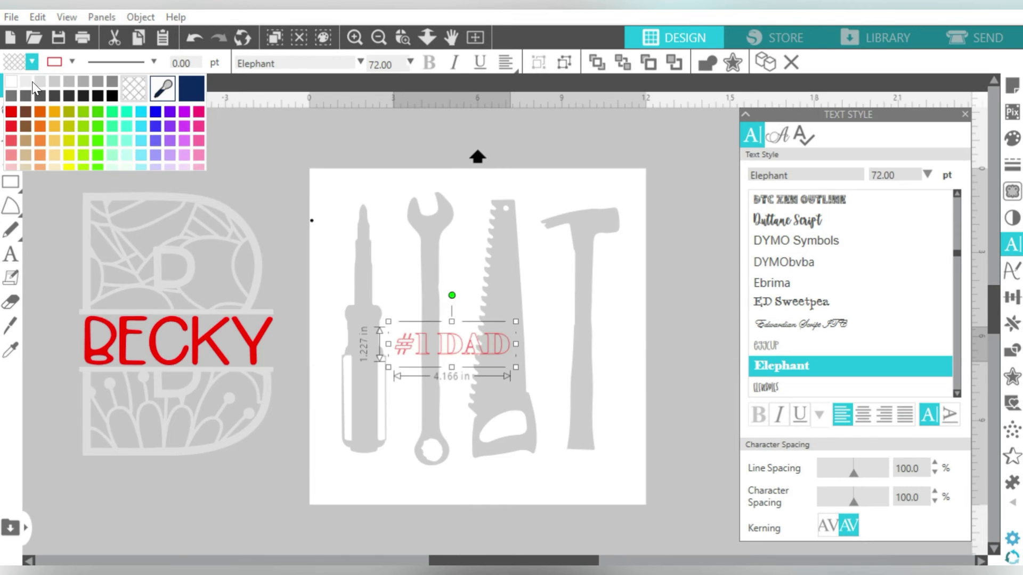
left_click(10, 111)
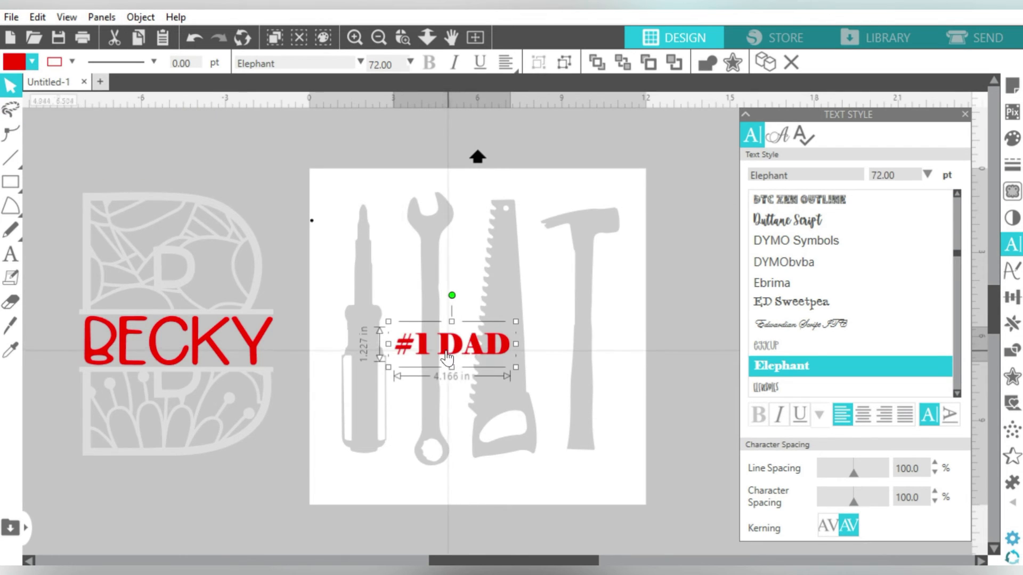
left_click(72, 62)
left_click(177, 92)
- Enlarge the "#1 DAD" text to about 9.8 by 2.9 in across the middle of the tools and convert it to a path
left_click_drag(443, 344, 403, 308)
left_click_drag(476, 333, 630, 397)
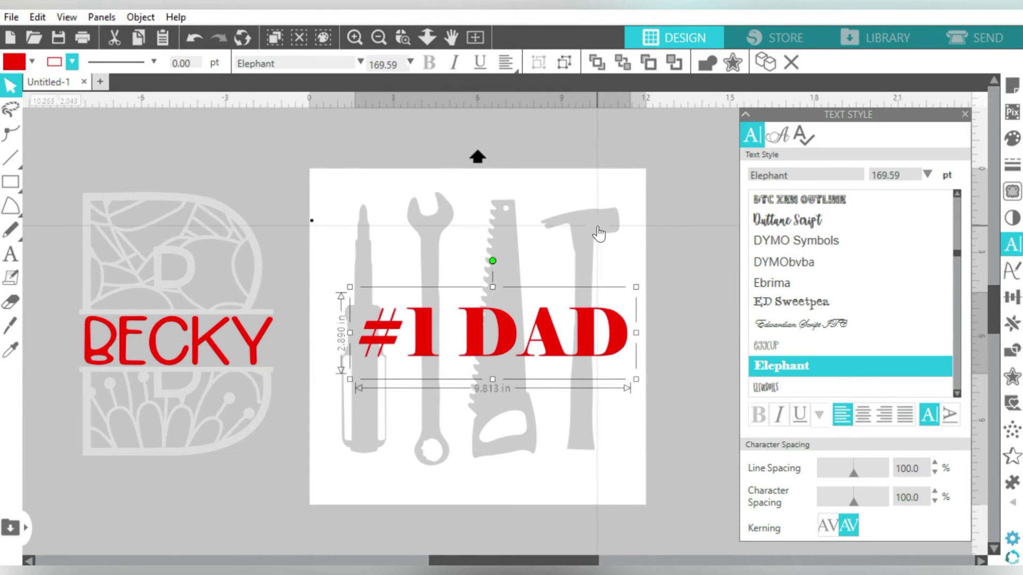
right_click(586, 335)
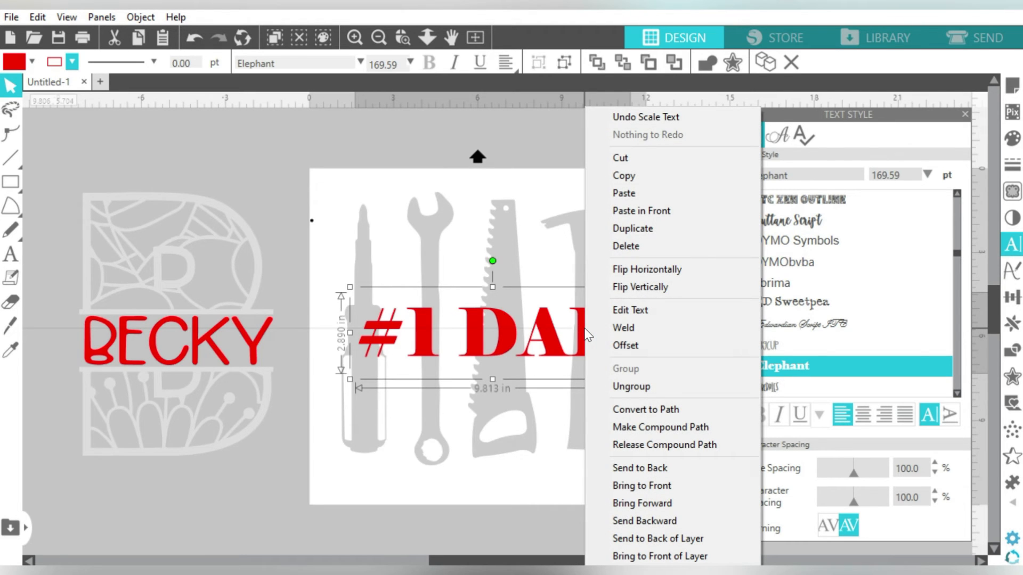
left_click(610, 408)
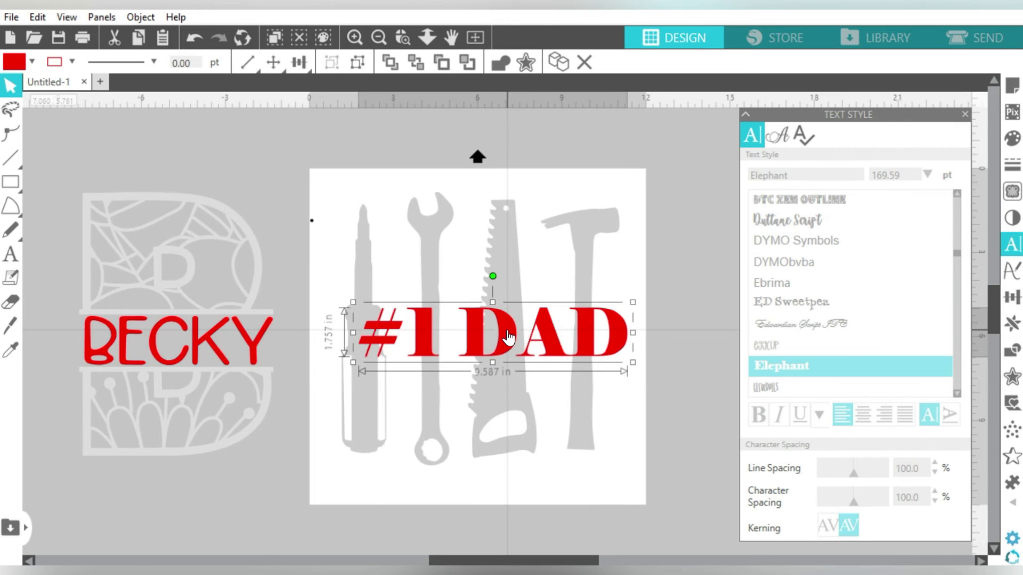
- Shift the "#1 DAD" lettering slightly left and up over the tools and match its width to the tool group at 9.909 in
left_click_drag(509, 337, 494, 331)
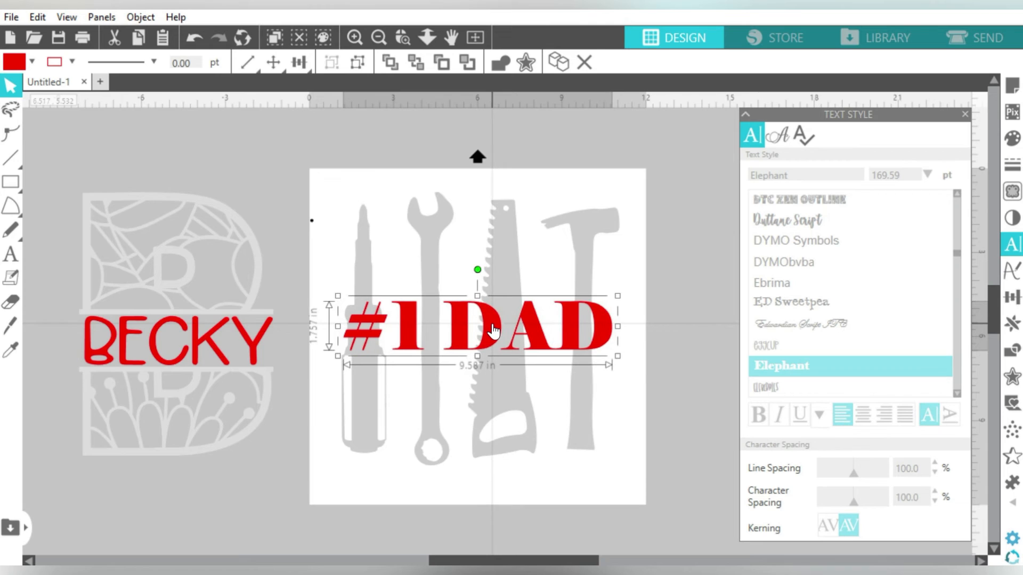
left_click_drag(494, 331, 489, 331)
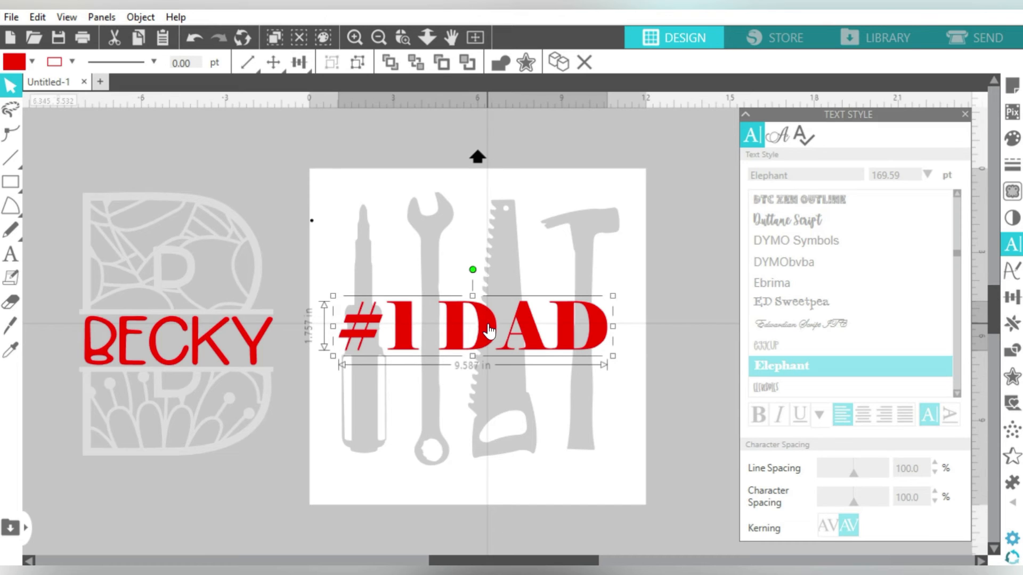
left_click(506, 239)
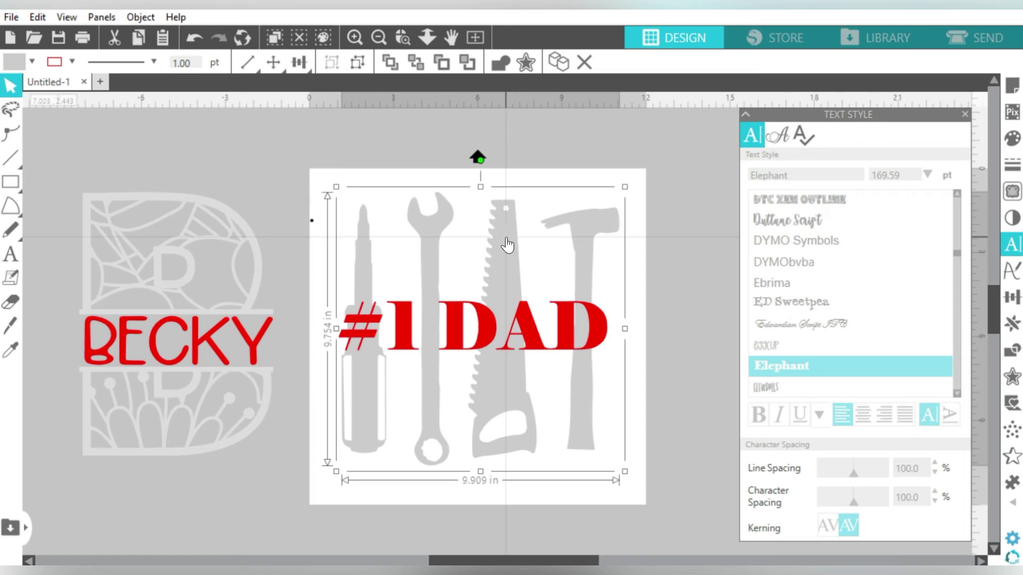
left_click(1019, 301)
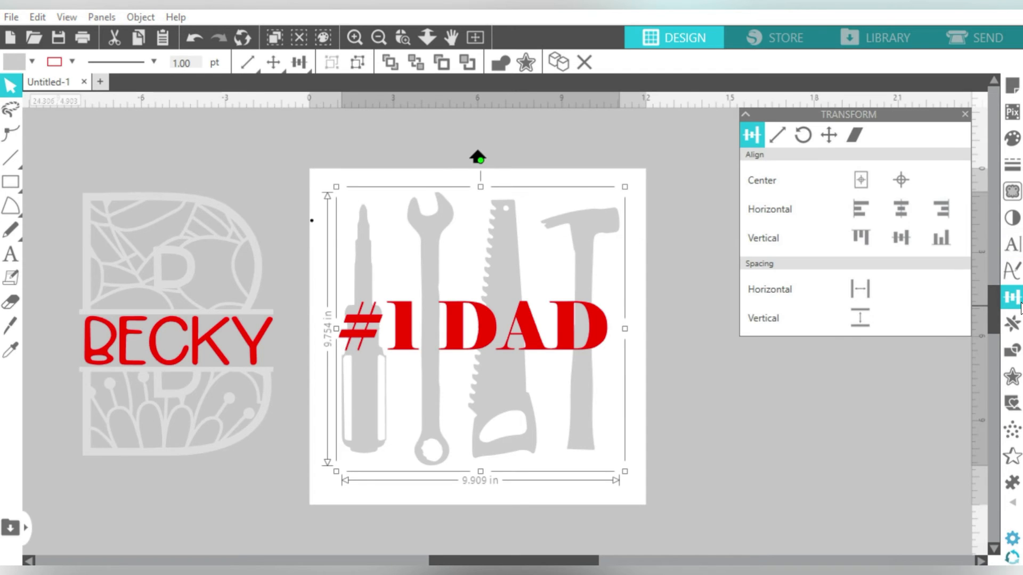
left_click(778, 139)
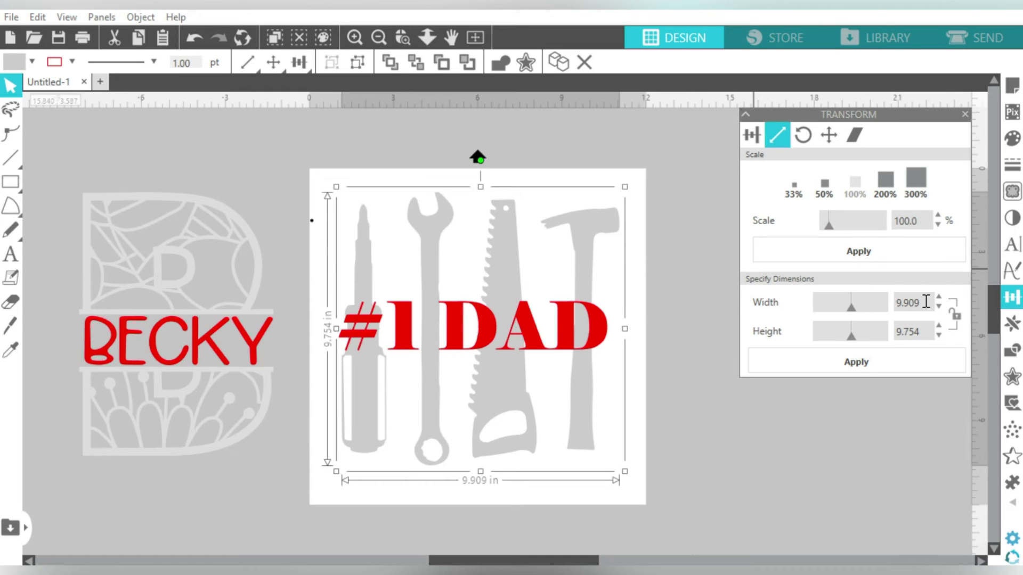
left_click(594, 337)
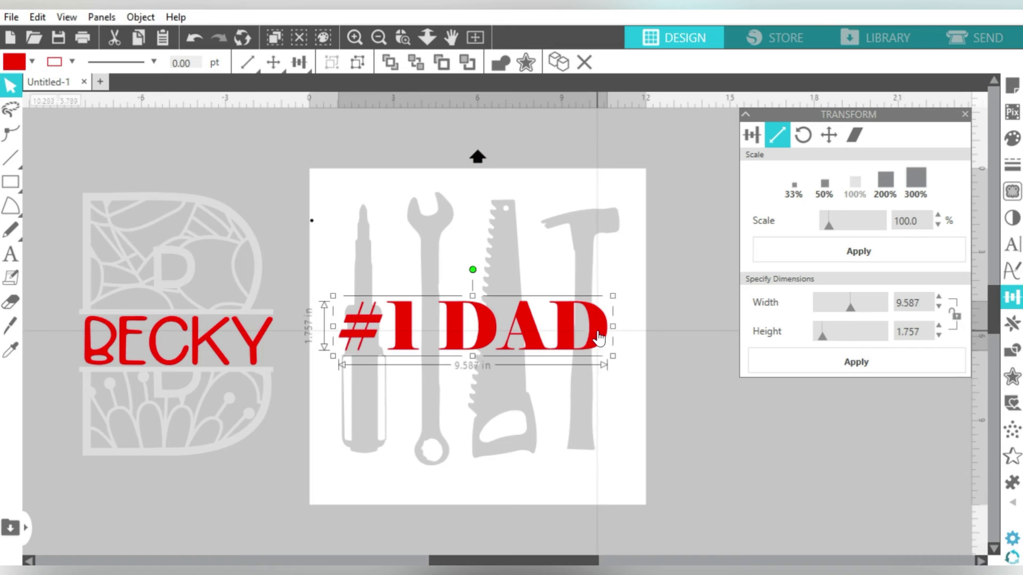
double_click(915, 302)
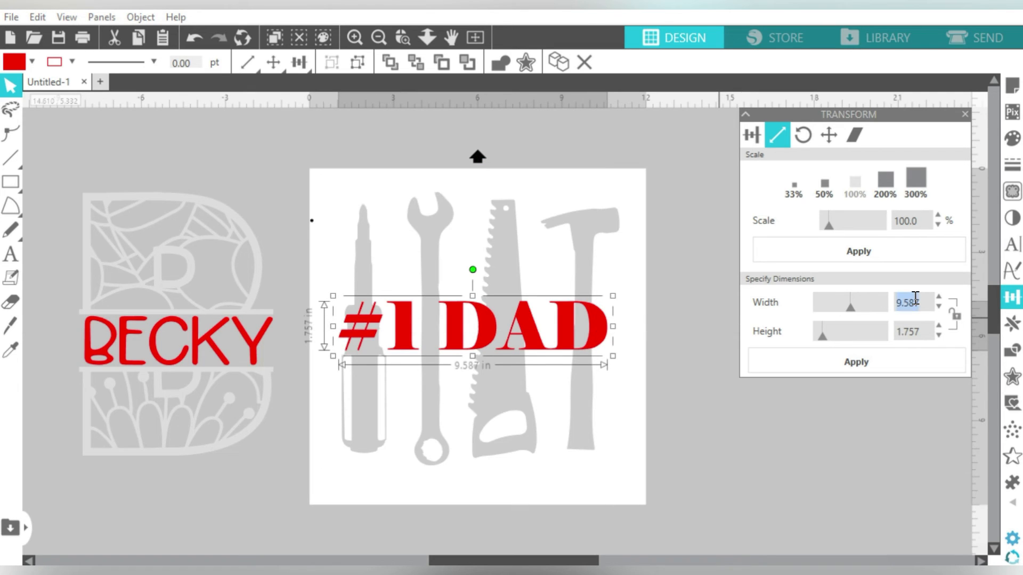
type("9.909")
key("Return")
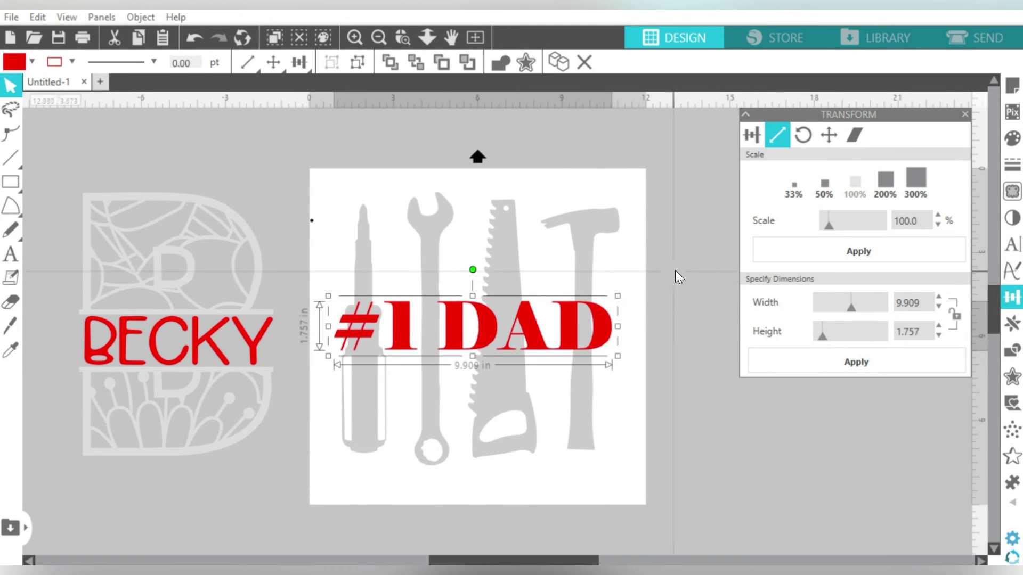
- Center-align the "#1 DAD" lettering and the tool group on each other
left_click(501, 431, "shift")
left_click(750, 136)
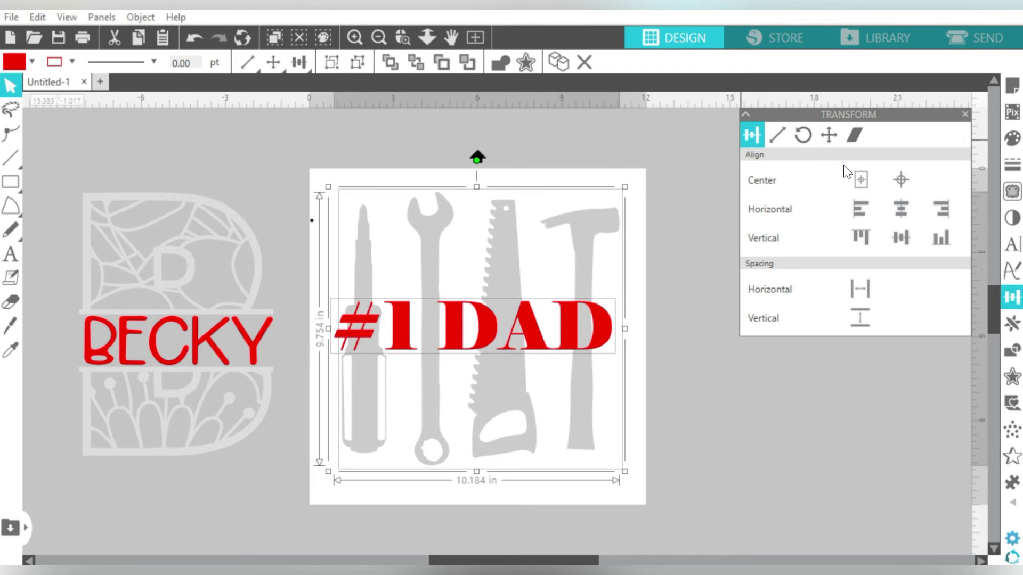
left_click(913, 178)
left_click(676, 292)
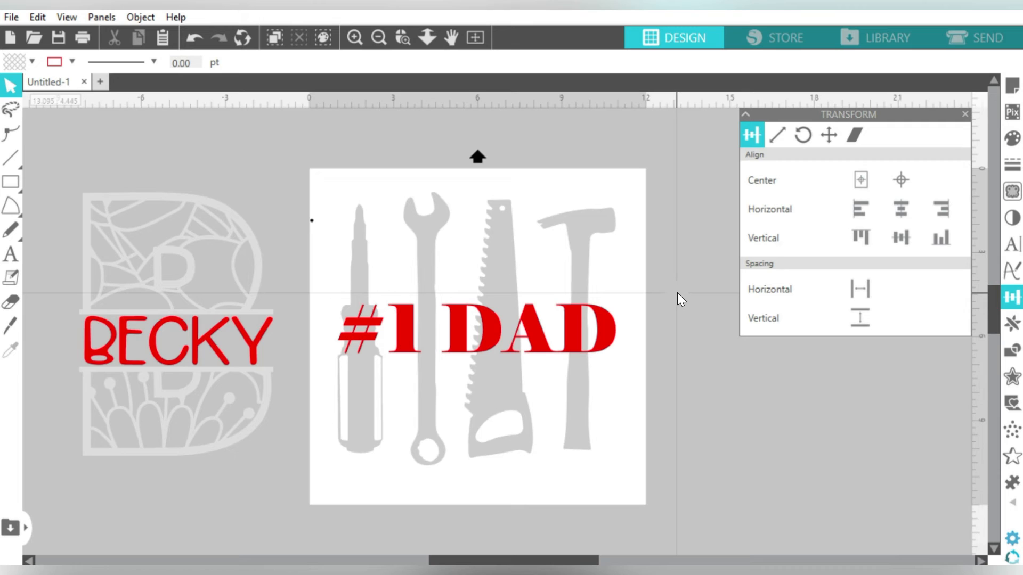
- Draw a rectangle about 10.15 by 2.09 in around the "#1 DAD" lettering
left_click(29, 179)
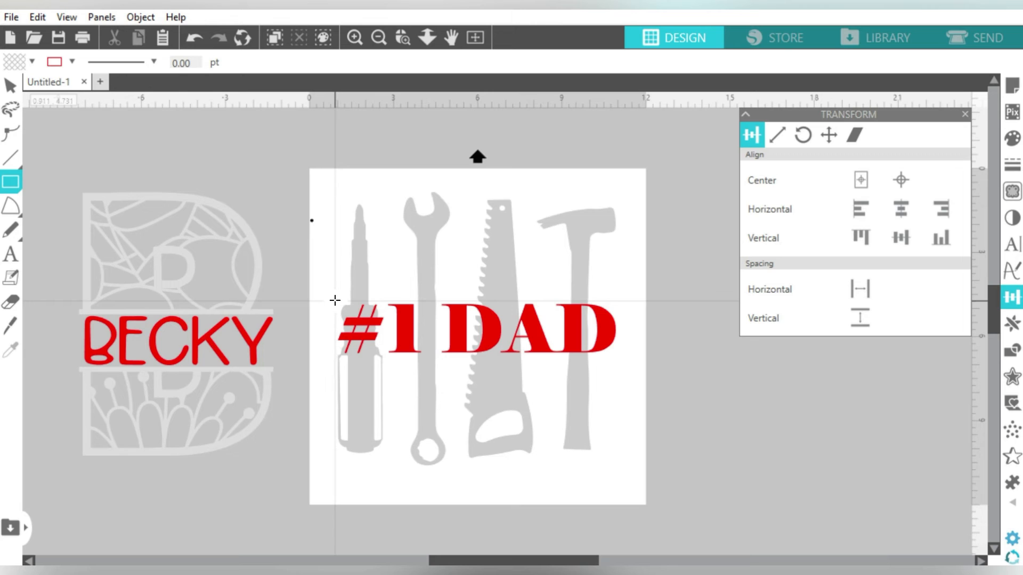
left_click_drag(334, 300, 617, 357)
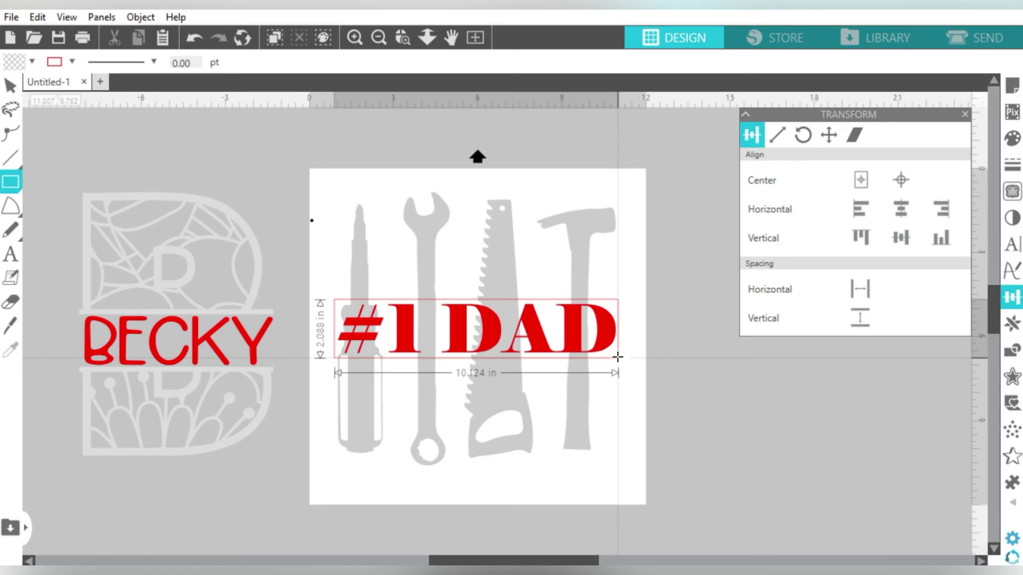
left_click_drag(617, 357, 620, 357)
key("v")
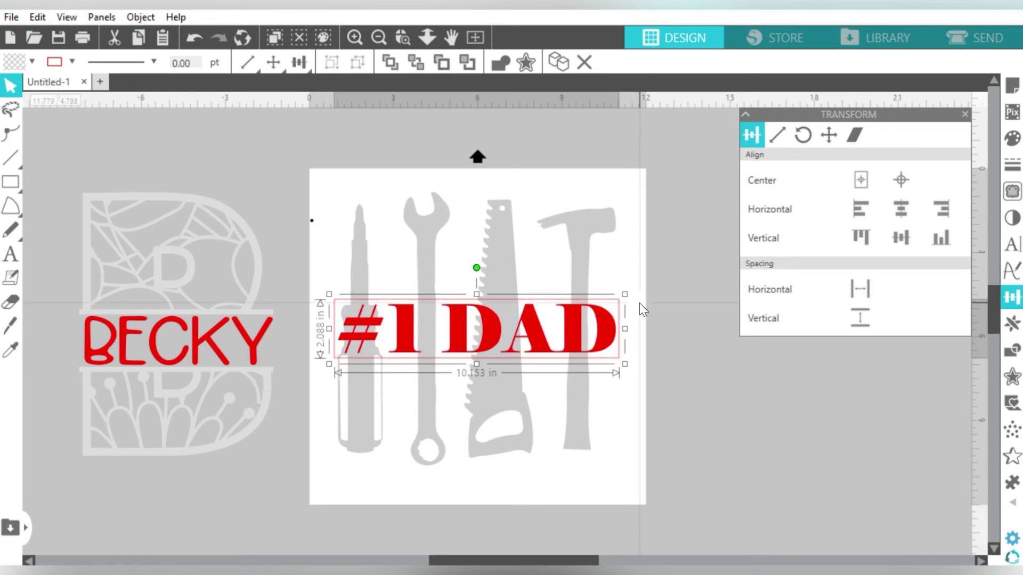
- Move the "#1 DAD" lettering off the tools to above the page
left_click_drag(491, 327, 489, 136)
left_click(510, 162)
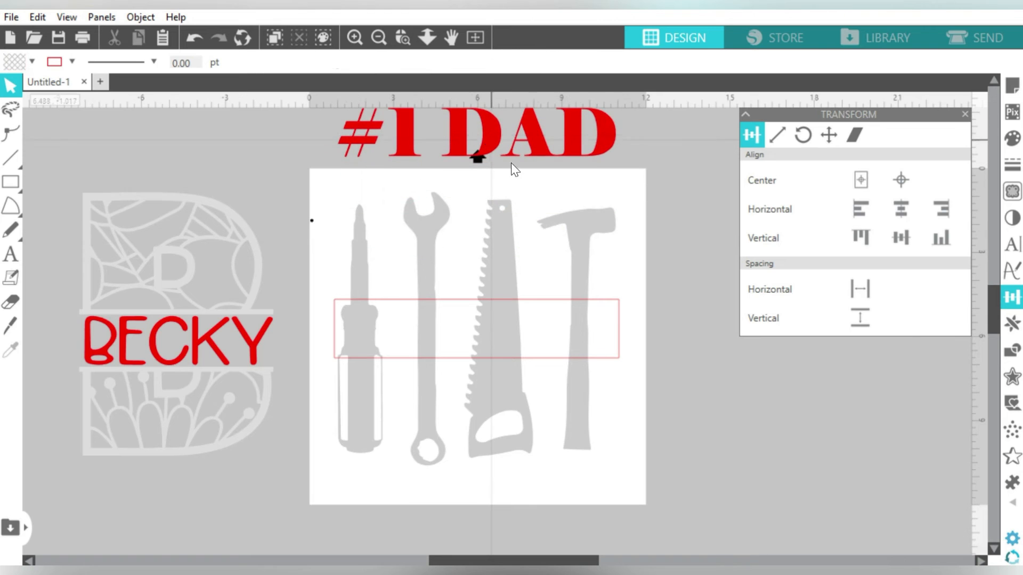
- Duplicate the rectangle directly above itself across the upper part of the tools
left_click(633, 259)
left_click(354, 37)
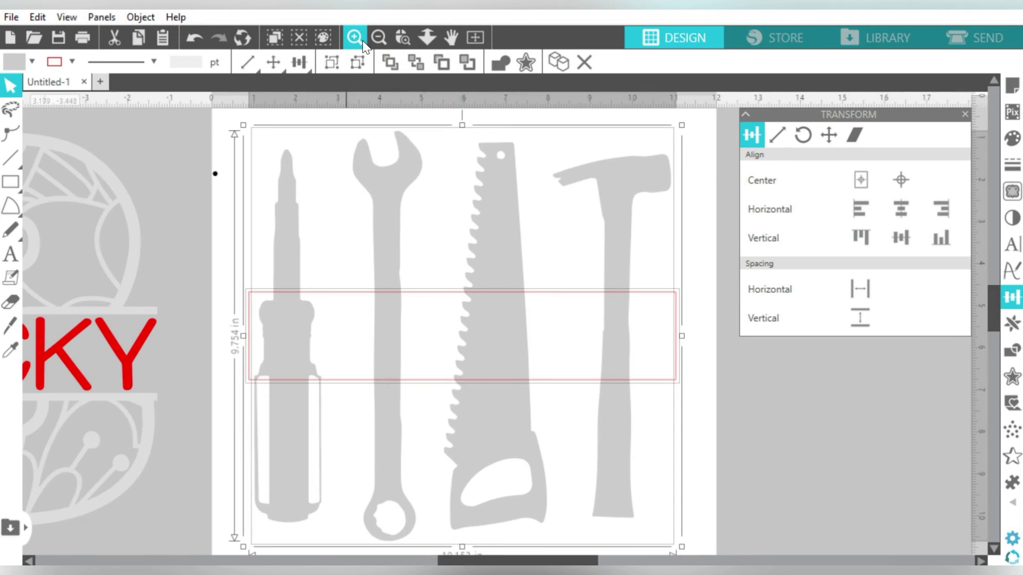
left_click(696, 235)
left_click(655, 298)
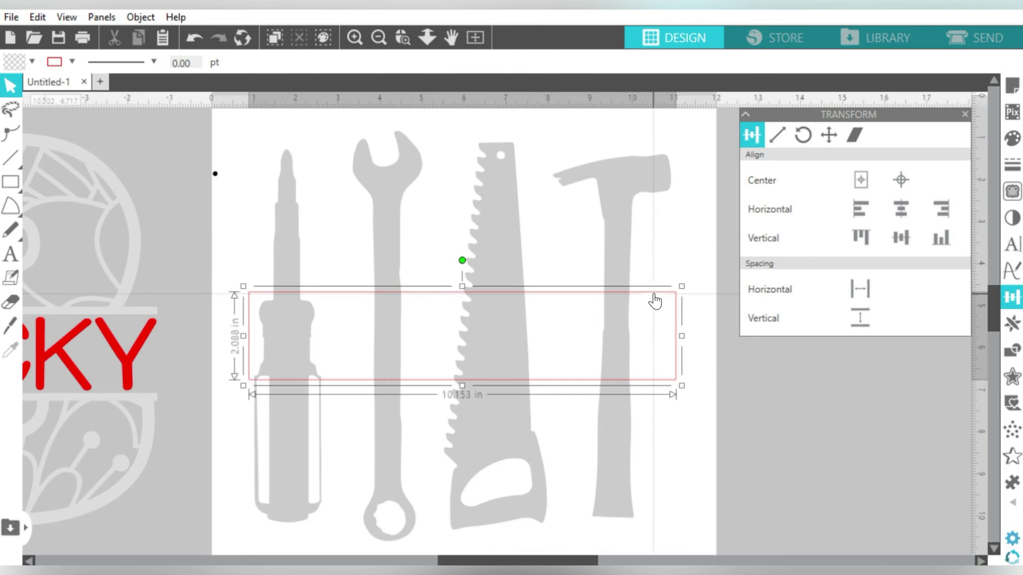
key("ctrl+Up")
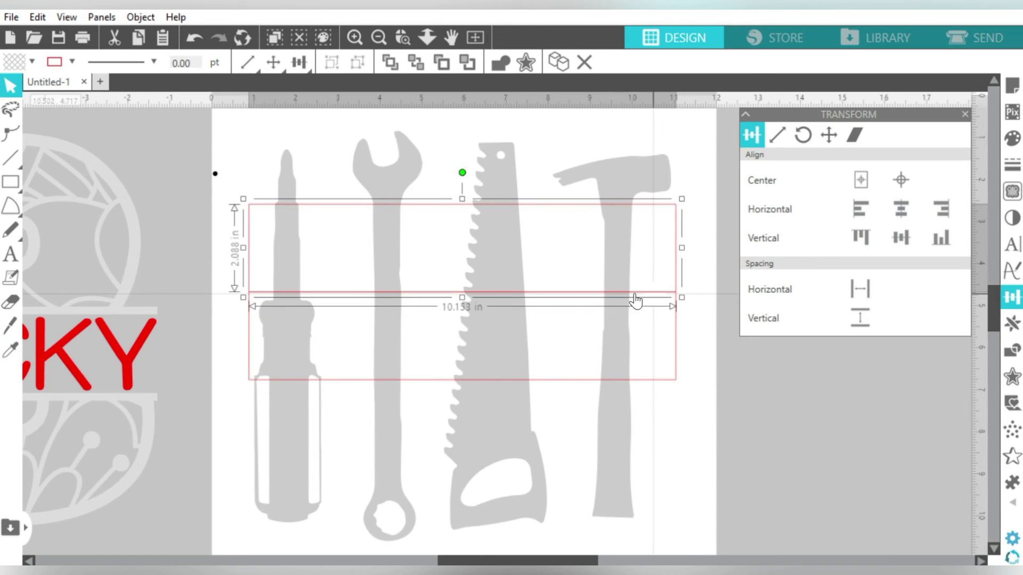
- Reduce the upper rectangle to a strip about 0.32 in tall and give it a blue outline
left_click_drag(462, 199, 463, 274)
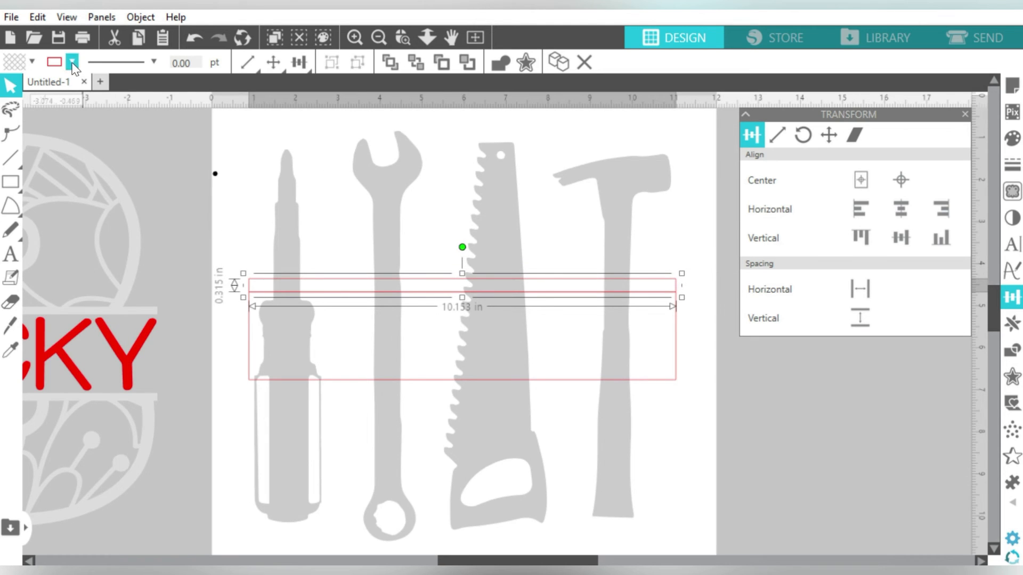
left_click(72, 61)
left_click(200, 111)
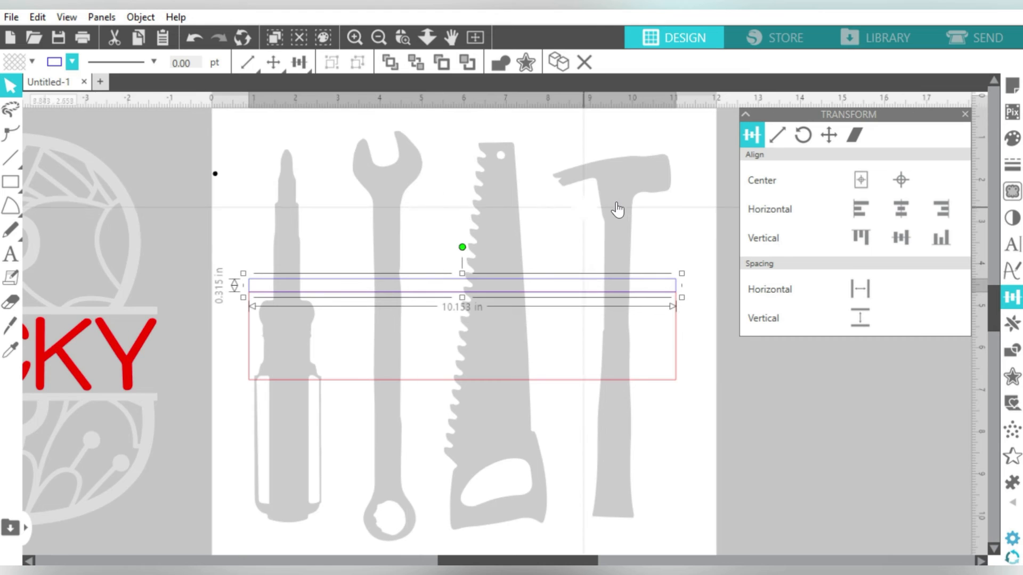
- Center the thin strip over the large rectangle's upper edge and place a duplicate of it over the lower edge
key("Down")
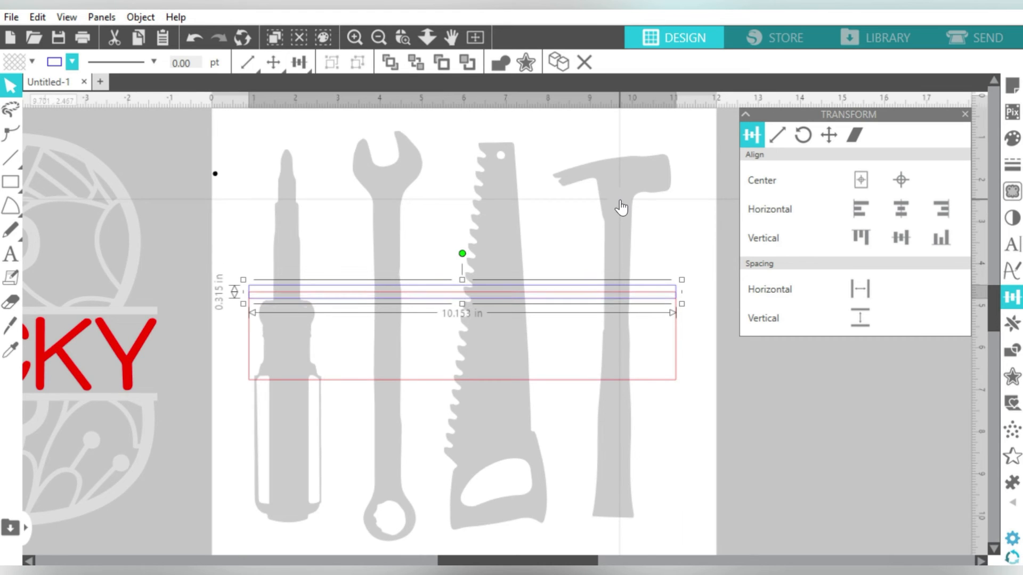
key("Down")
key("Down")
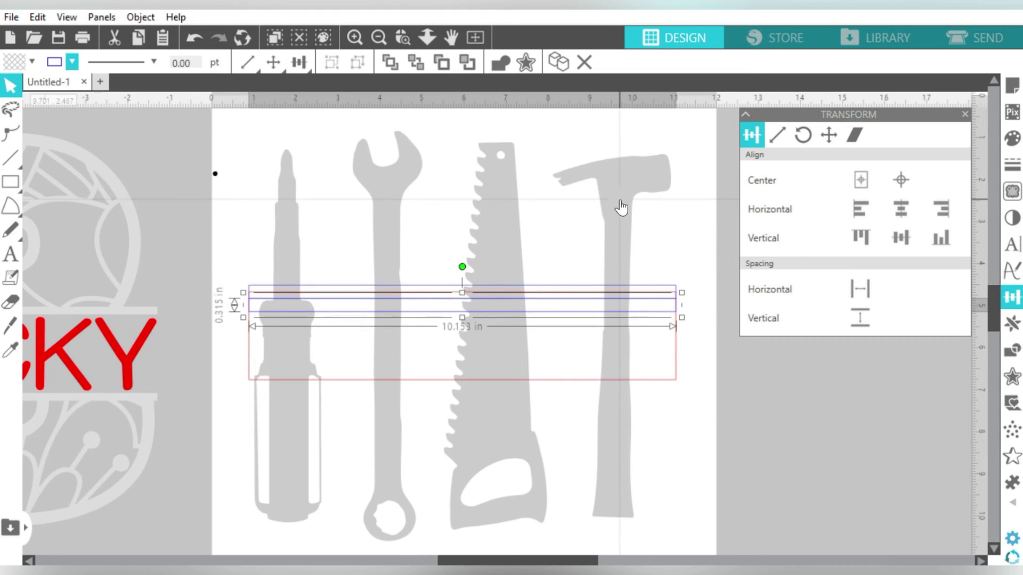
key("Down")
key("Down")
key("Down")
key("Down")
key("Down")
key("Down")
key("Down")
key("Down")
key("Down")
key("Down")
key("Down")
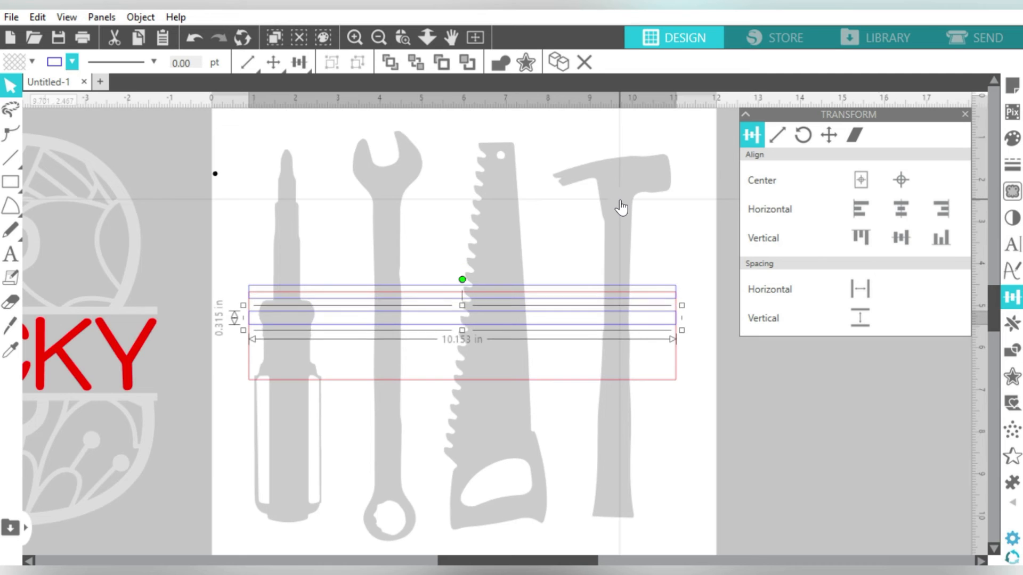
key("Down")
key("Down")
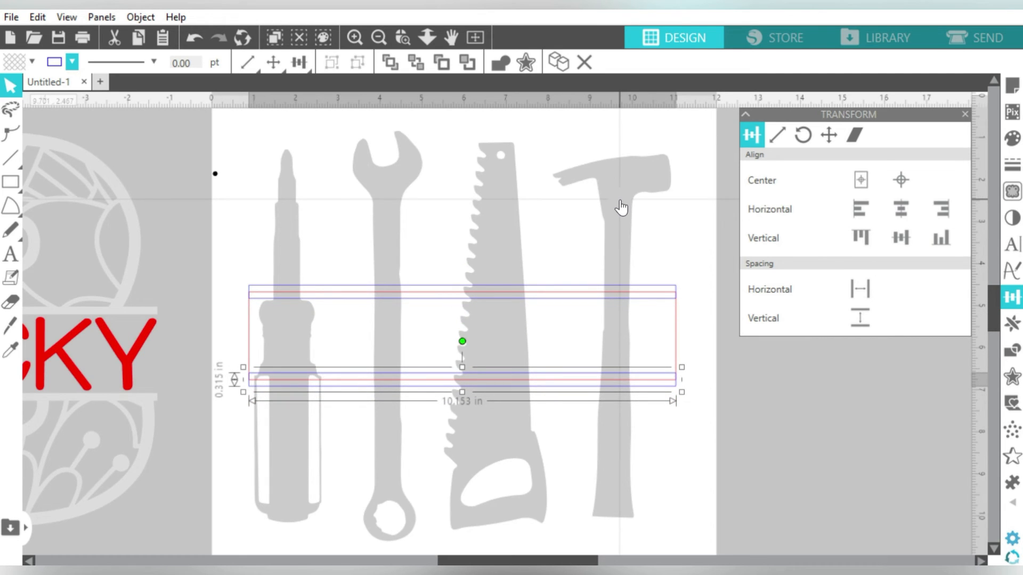
left_click(746, 414)
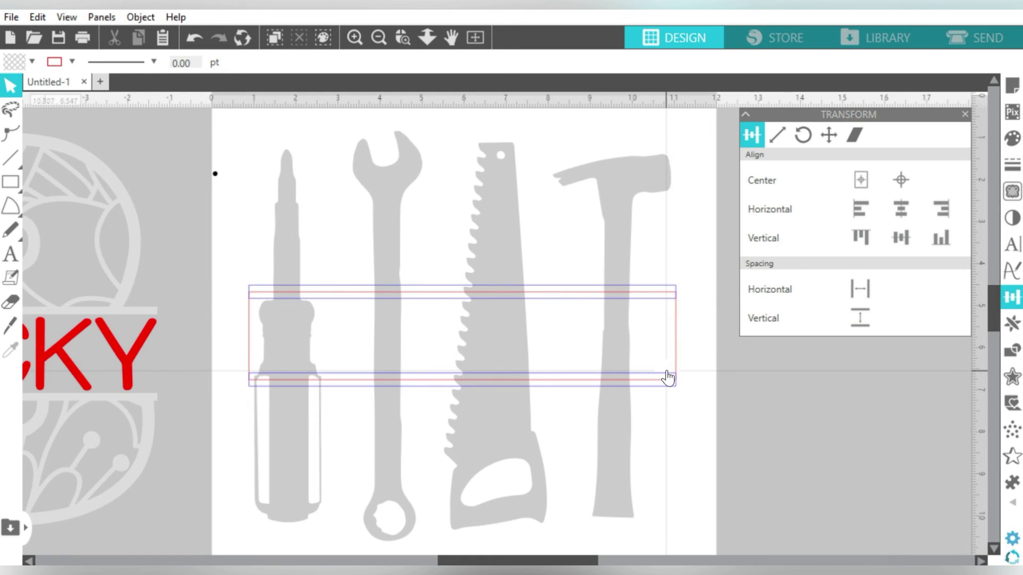
- Subtract the large red rectangle from the tool group to cut a gap across the four tools
left_click(645, 342)
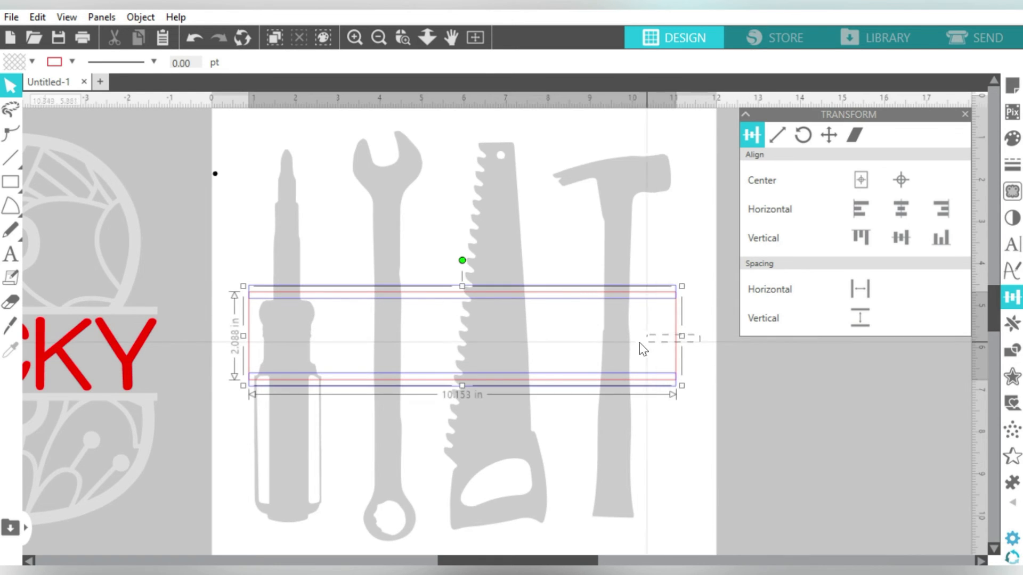
left_click(618, 343)
left_click(713, 369)
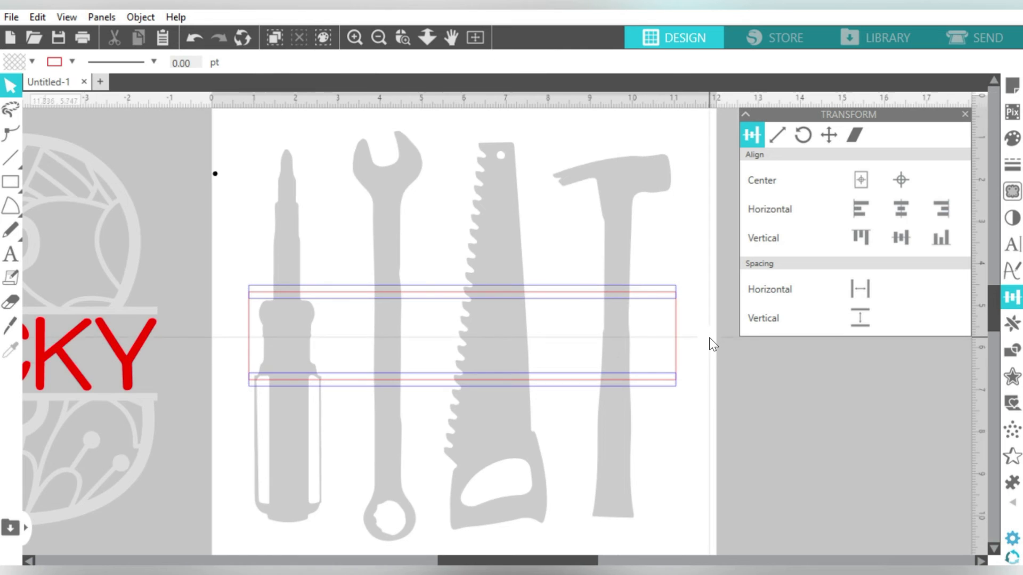
left_click(675, 338)
left_click(623, 341)
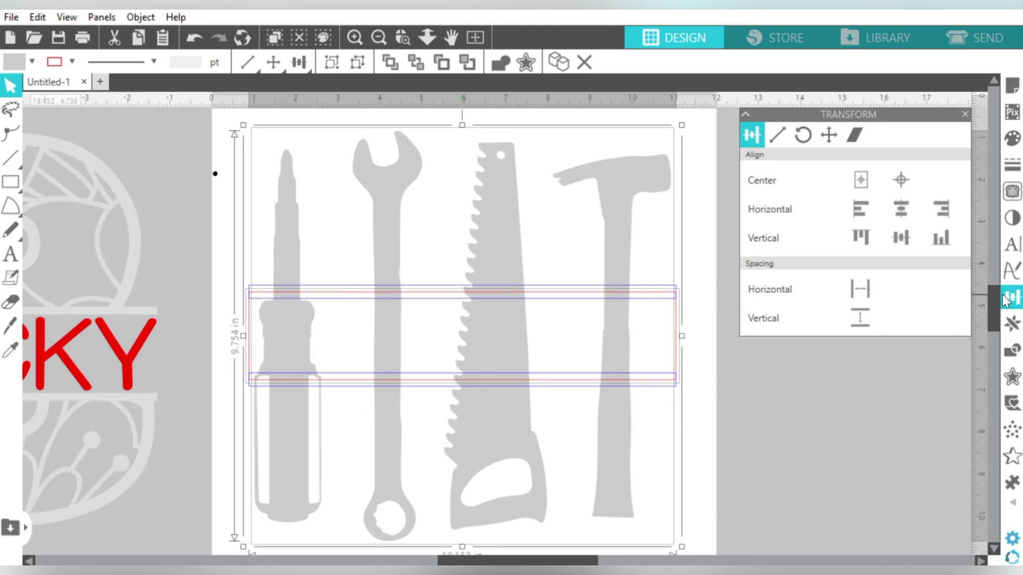
left_click(1015, 353)
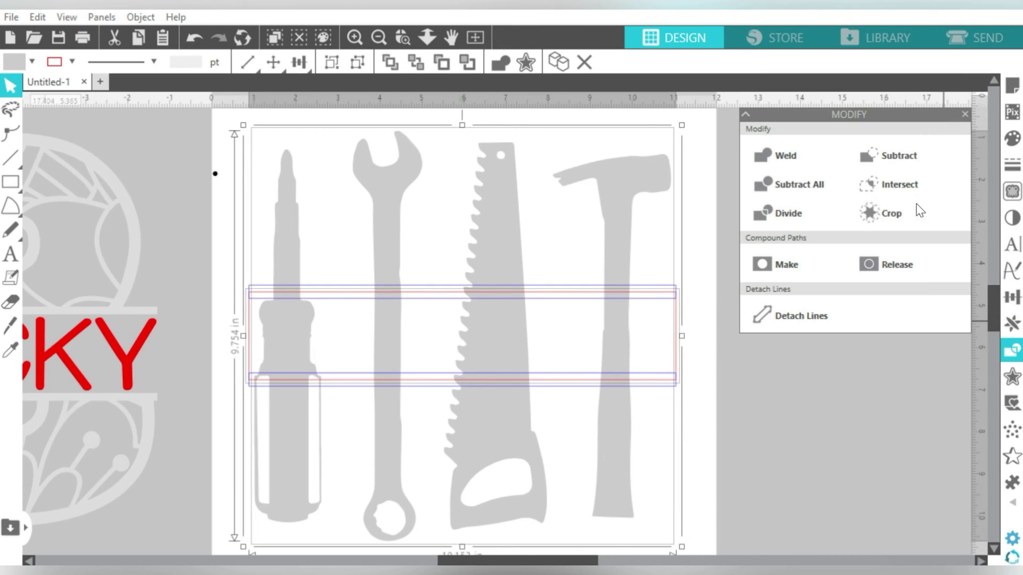
left_click(916, 167)
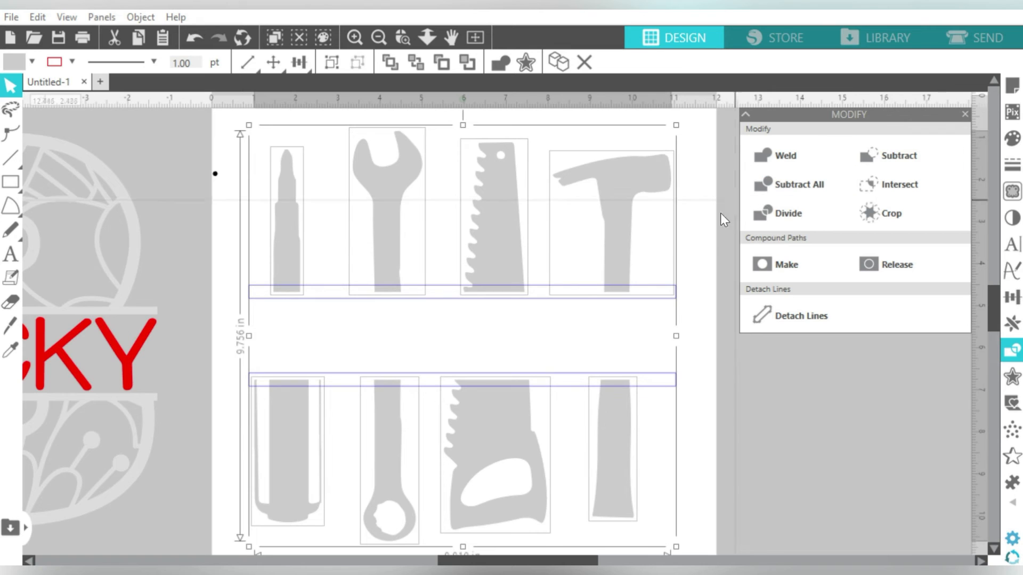
left_click(708, 238)
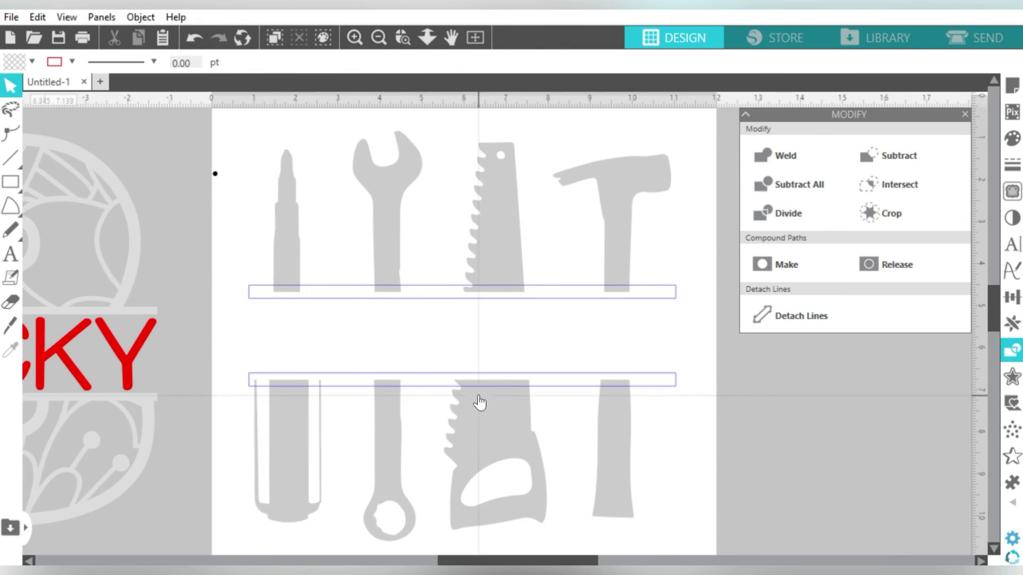
- Weld the two blue strips and the cut tool pieces together, and group the result
left_click_drag(708, 194, 245, 487)
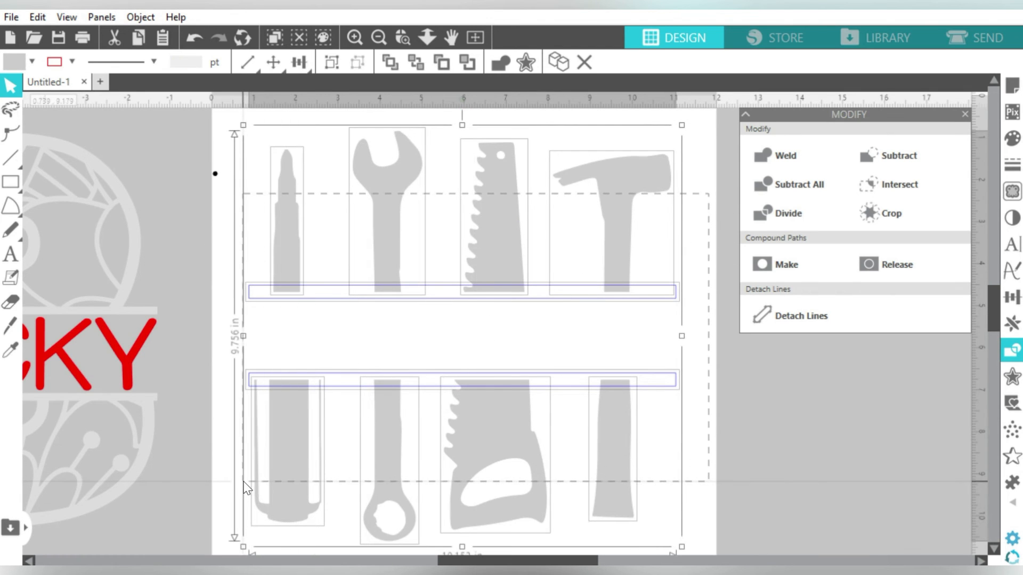
right_click(284, 452)
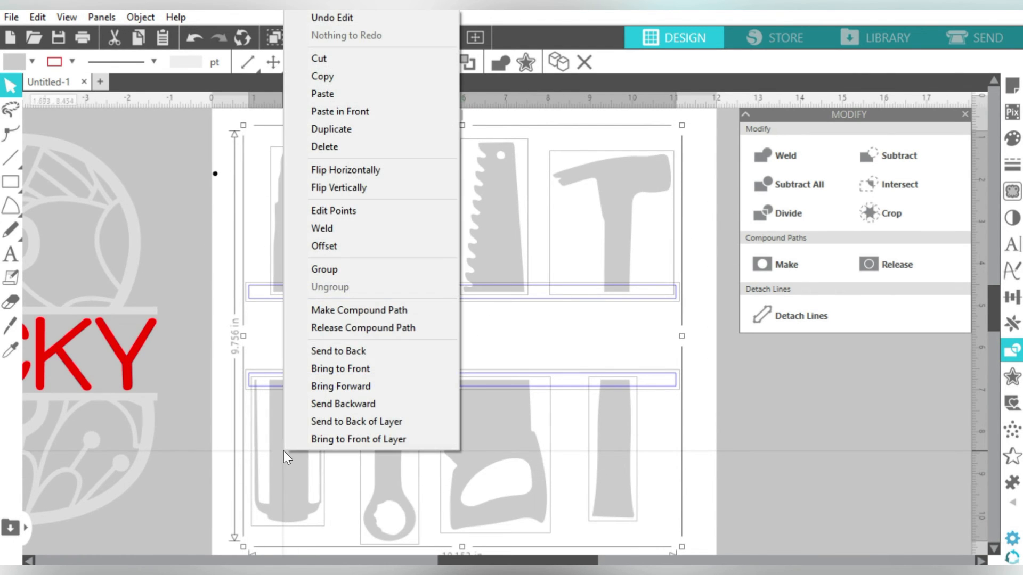
left_click(359, 223)
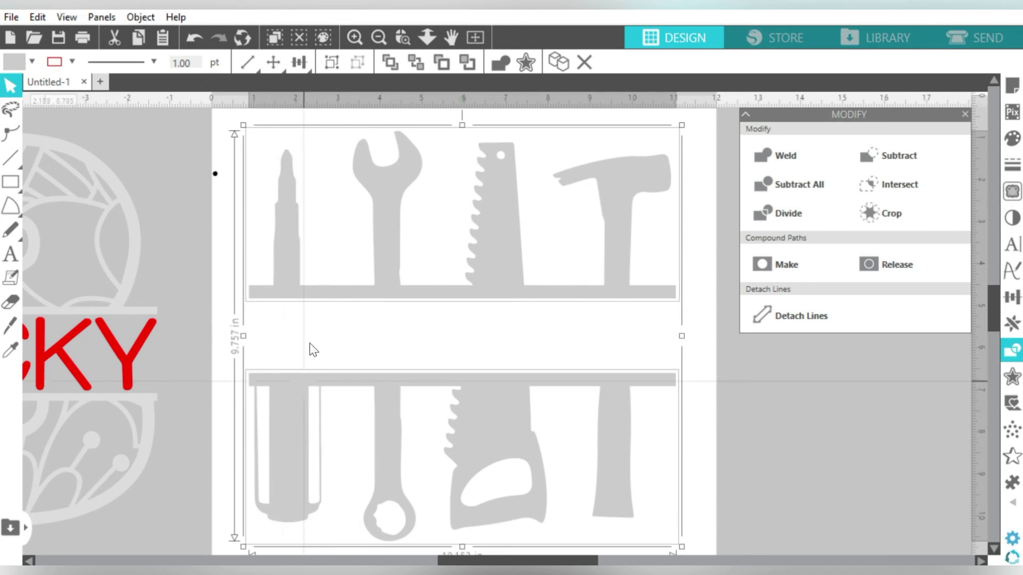
left_click(331, 65)
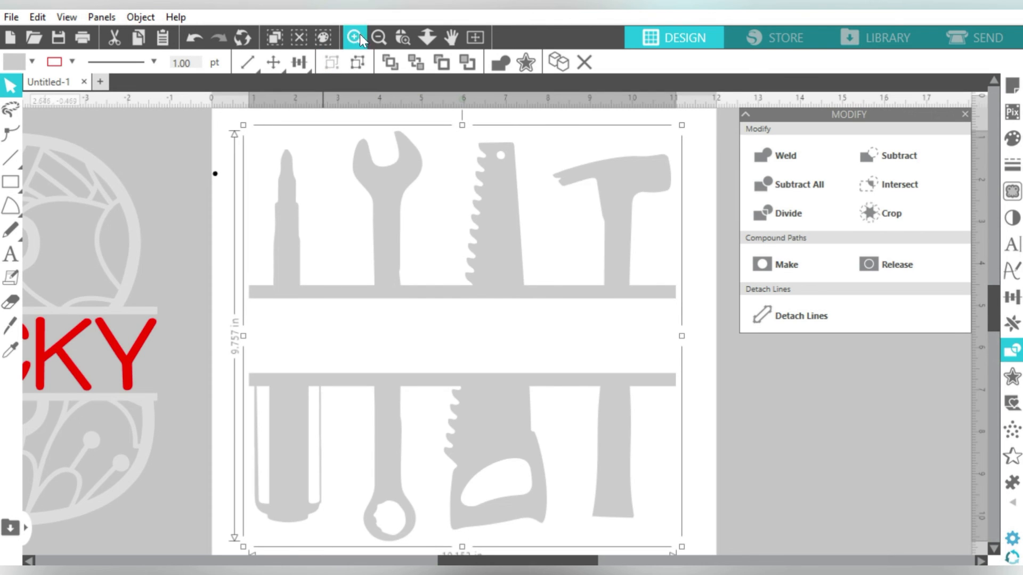
- Move the "#1 DAD" lettering into the gap between the strips and reduce its height to about 1.64 in
left_click(382, 35)
left_click_drag(402, 142, 404, 336)
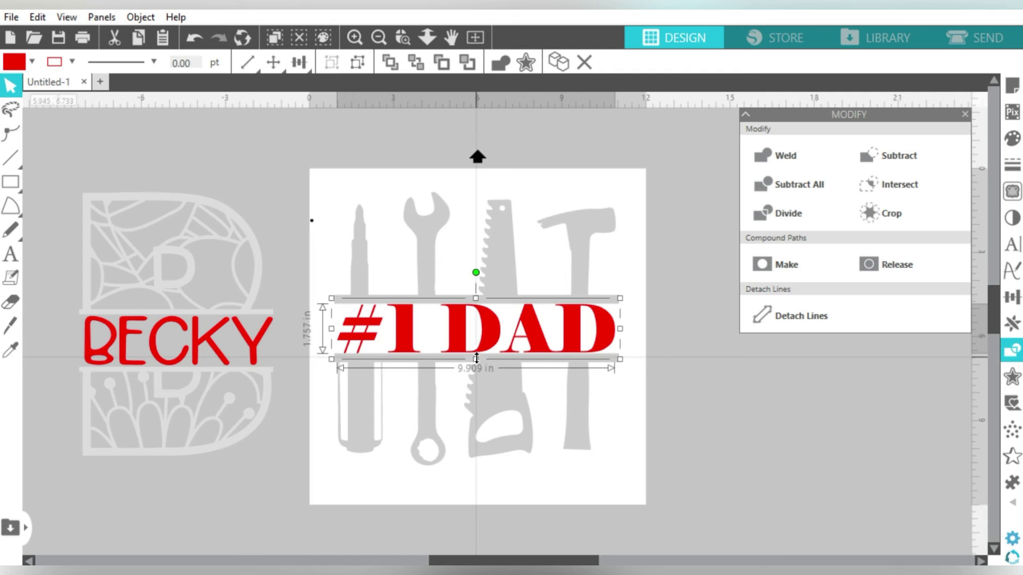
left_click_drag(477, 357, 476, 353)
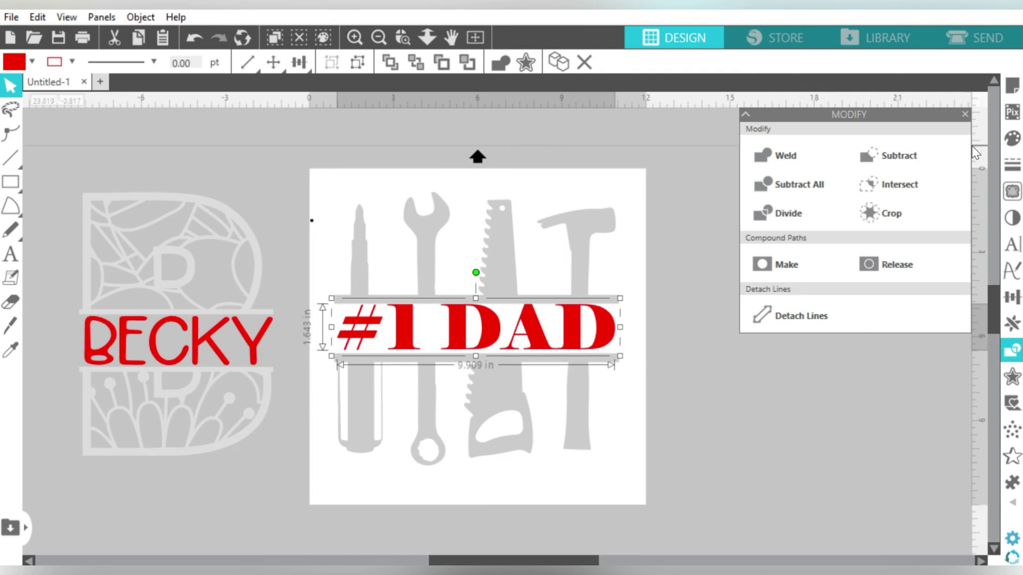
- Center the "#1 DAD" lettering and the split tool group individually on the page
left_click(1011, 296)
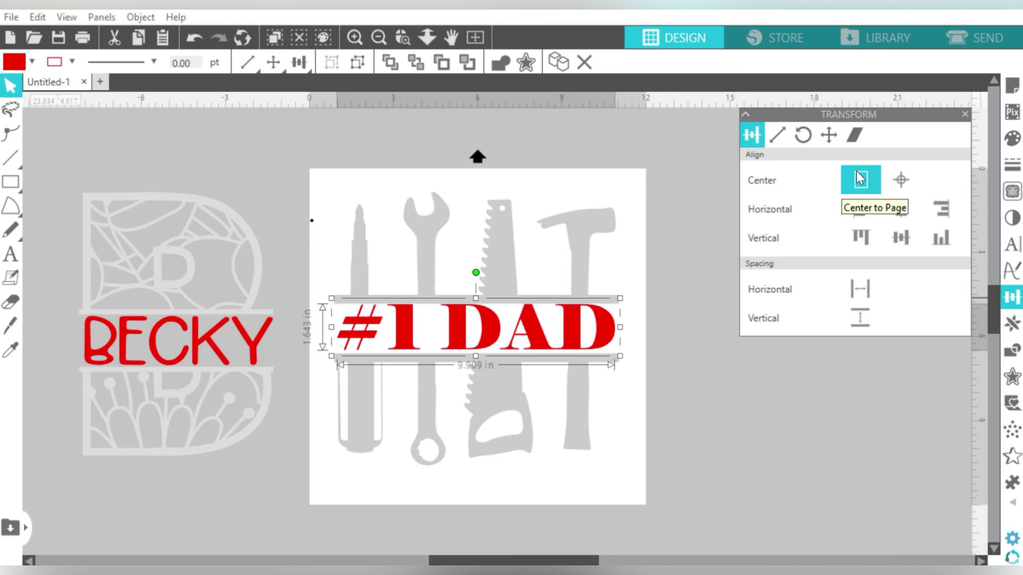
left_click(859, 178)
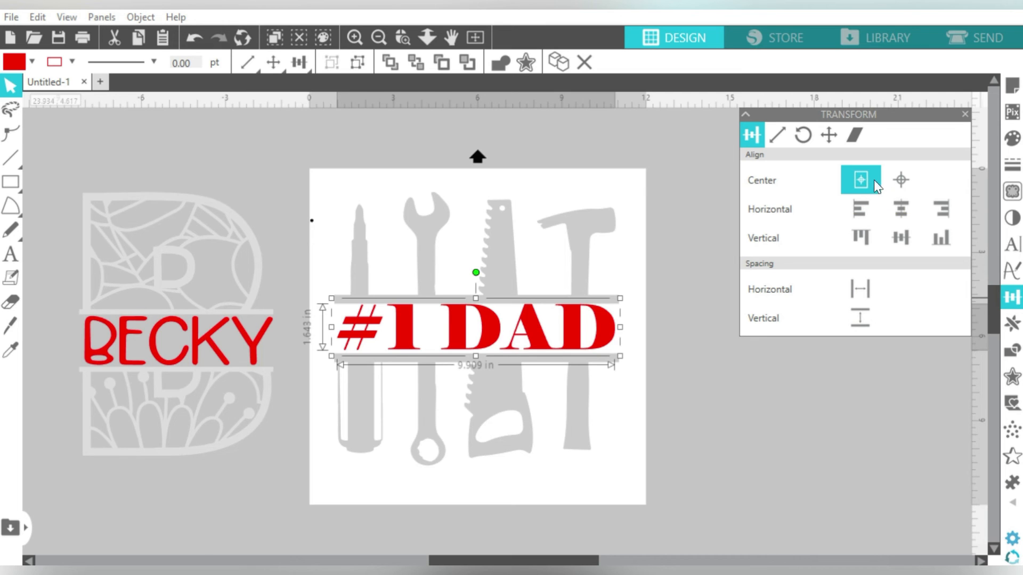
left_click(603, 232)
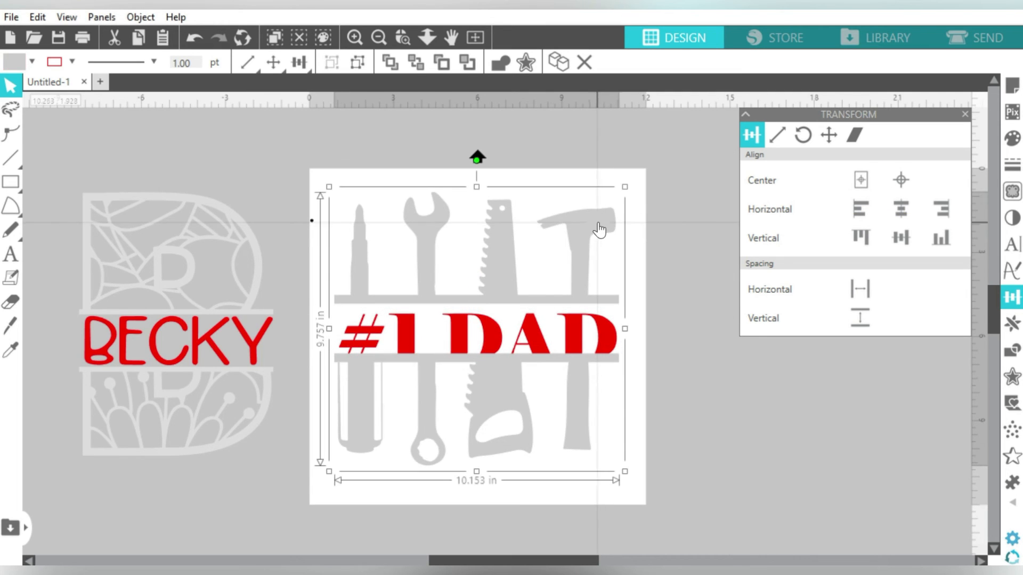
left_click(864, 180)
left_click(669, 297)
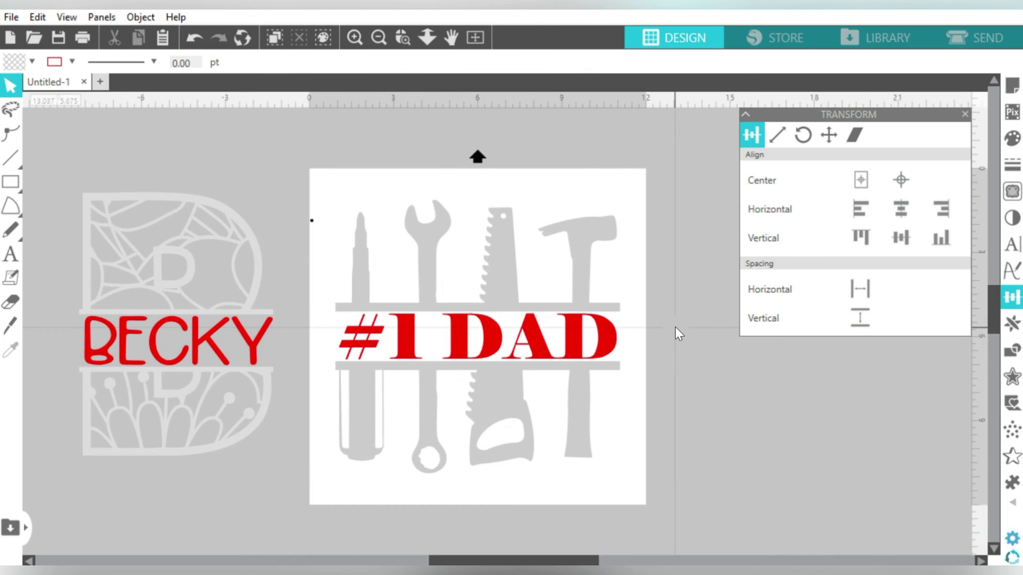
- Replace the "#1 DAD" lettering between the strips with the new text "GRANDPA"
left_click(459, 343)
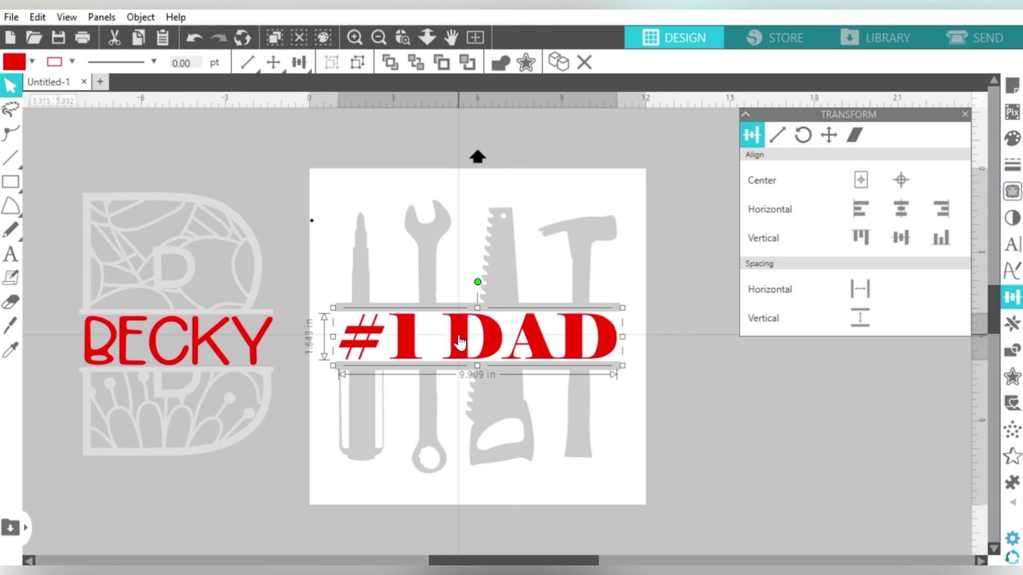
key("Delete")
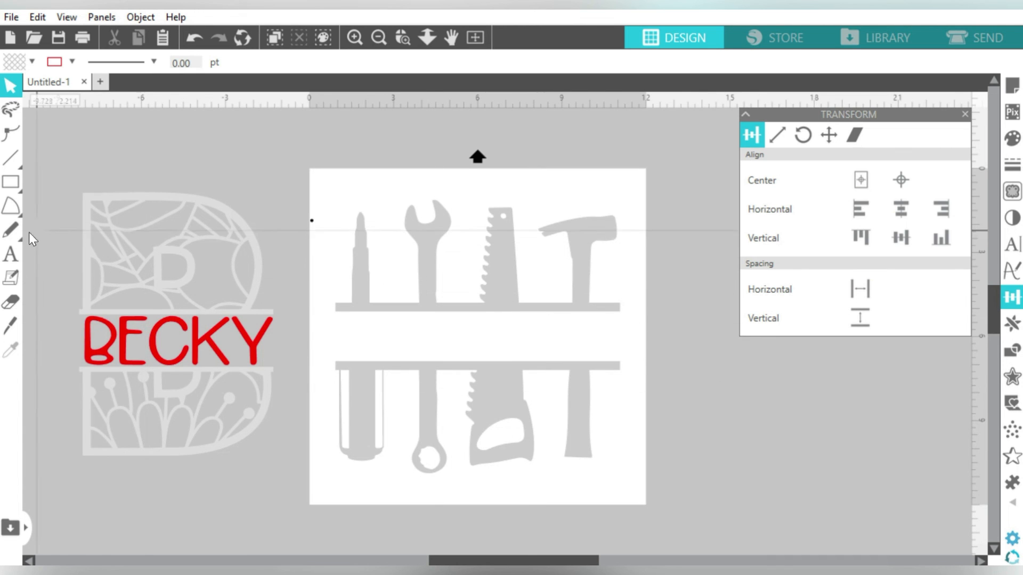
left_click(11, 254)
left_click(341, 341)
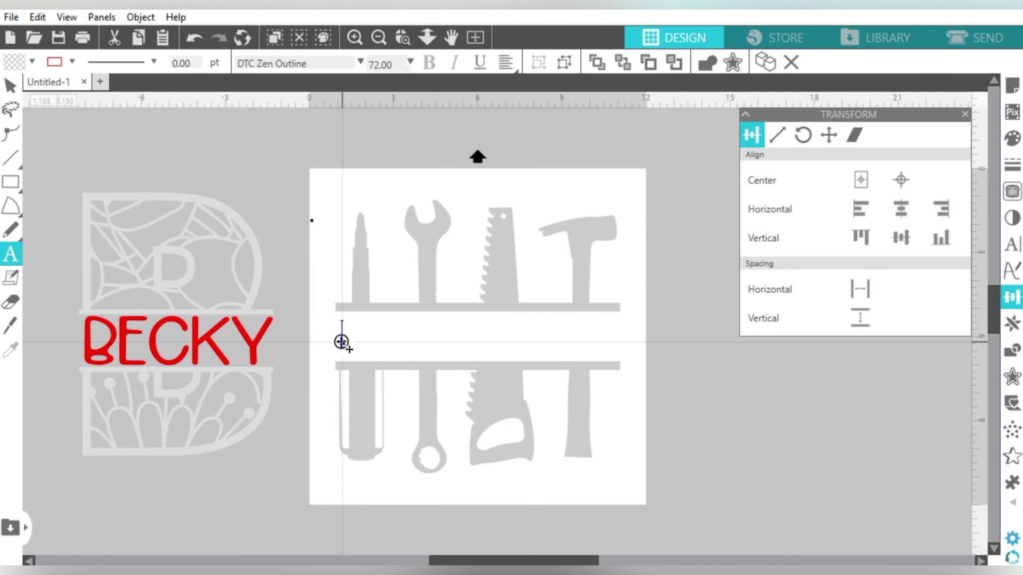
key("Escape")
type("GRANDPA")
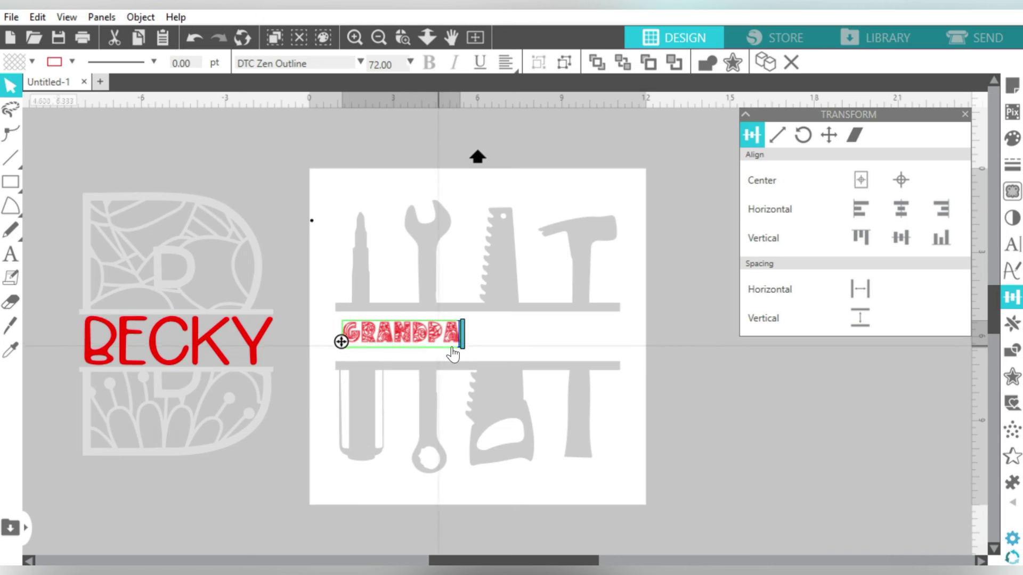
key("Escape")
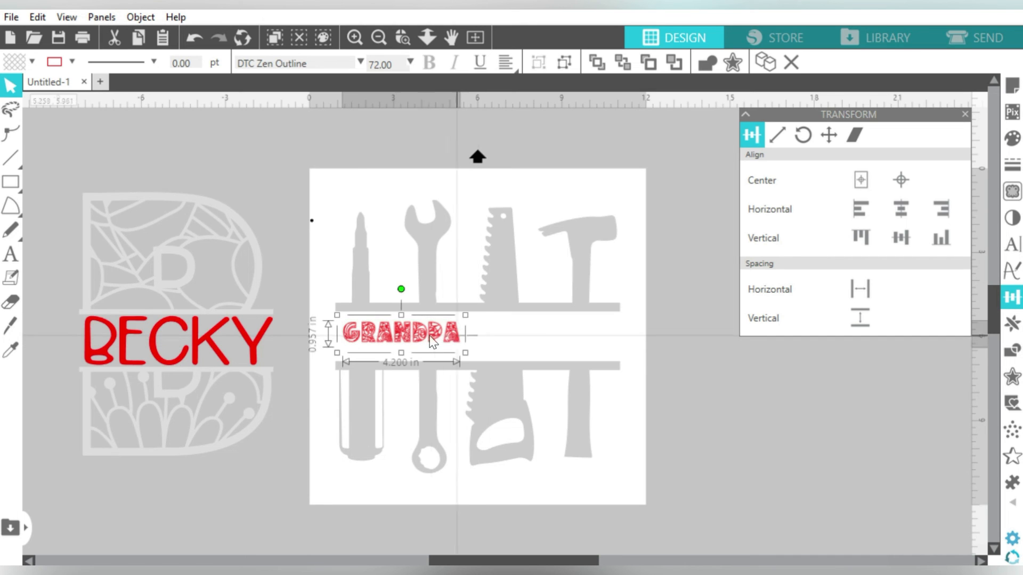
- Enlarge the "GRANDPA" text to about 8.6 in wide and position it in the gap between the strips
left_click(454, 352)
left_click(453, 352)
left_click_drag(468, 361, 582, 354)
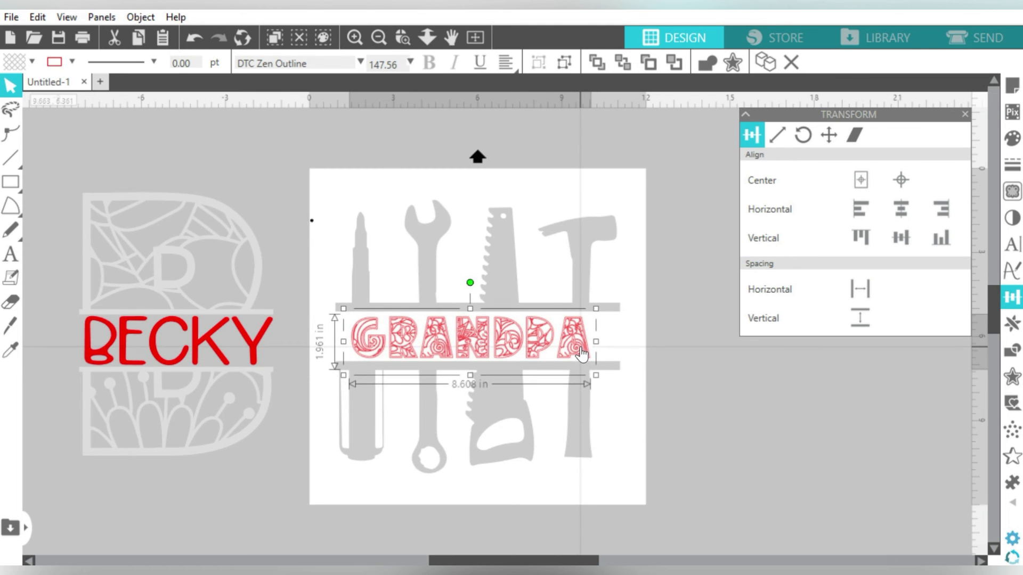
- Apply the Dreamcatcher font to the "GRANDPA" text and fill it with black
left_click(1012, 245)
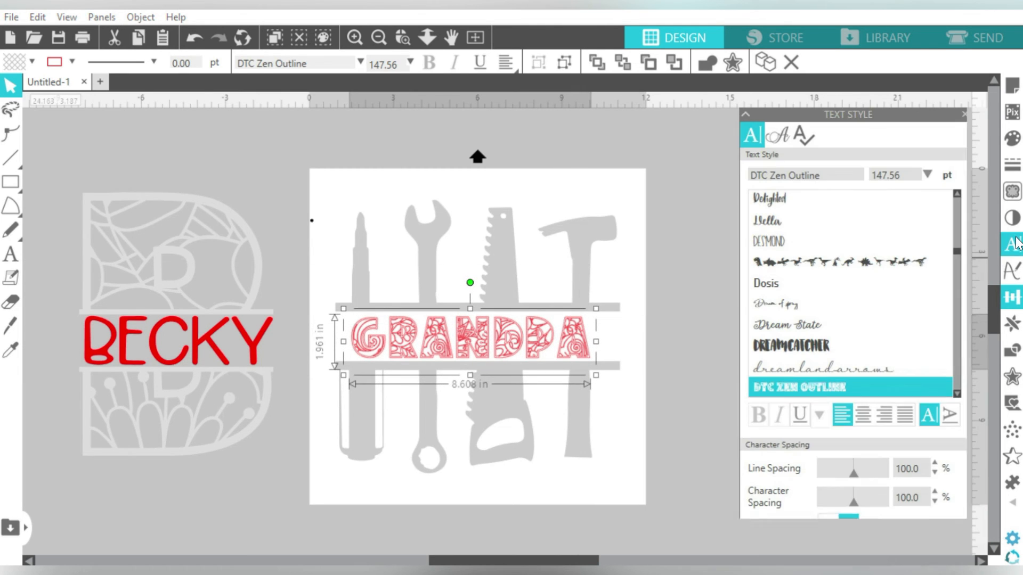
left_click(814, 339)
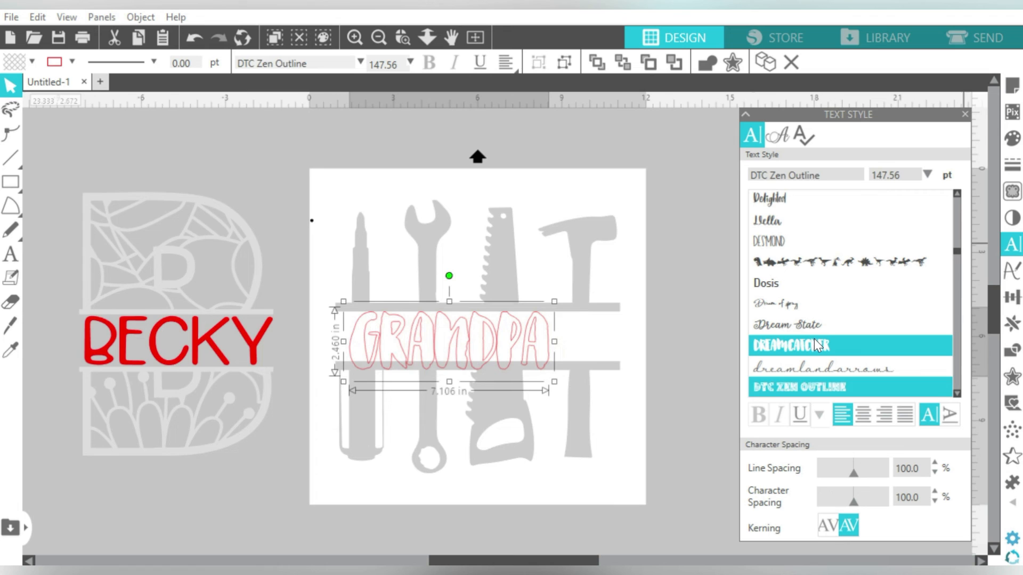
left_click(37, 62)
left_click(111, 96)
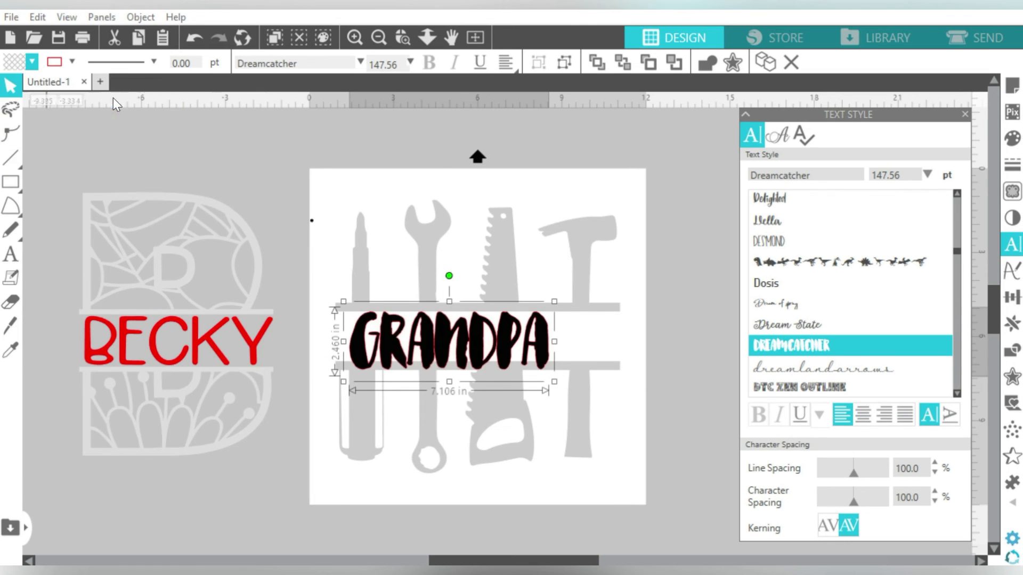
left_click(72, 62)
left_click(178, 90)
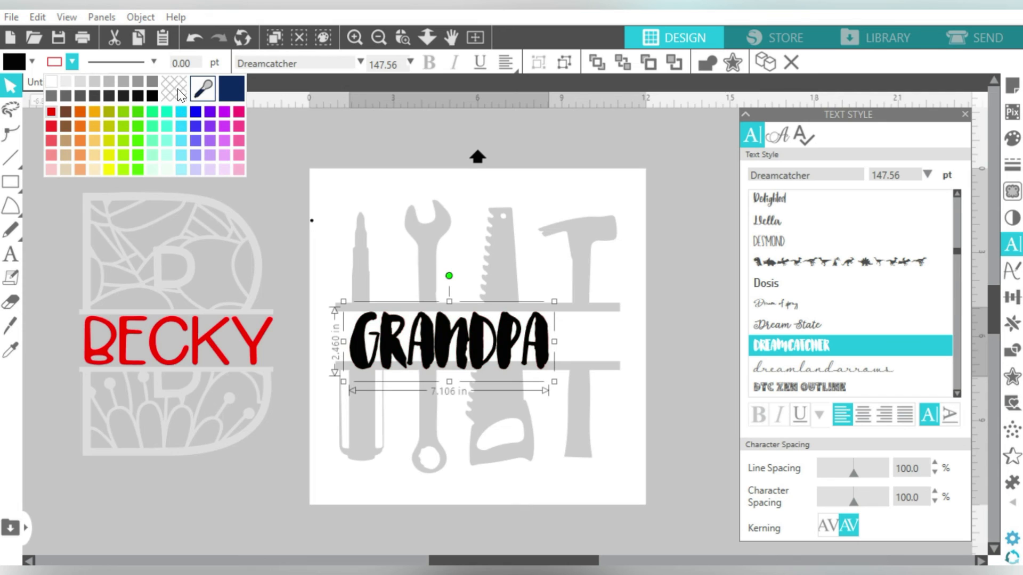
- Change the "GRANDPA" text to the Desmond font and move it to the middle of the gap between the strips
left_click(908, 241)
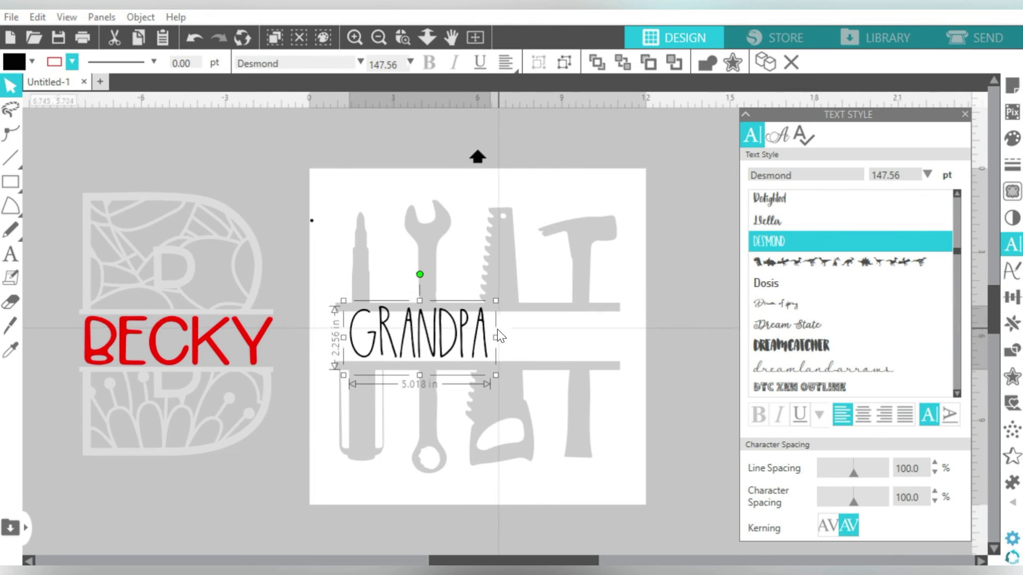
left_click_drag(481, 339, 532, 341)
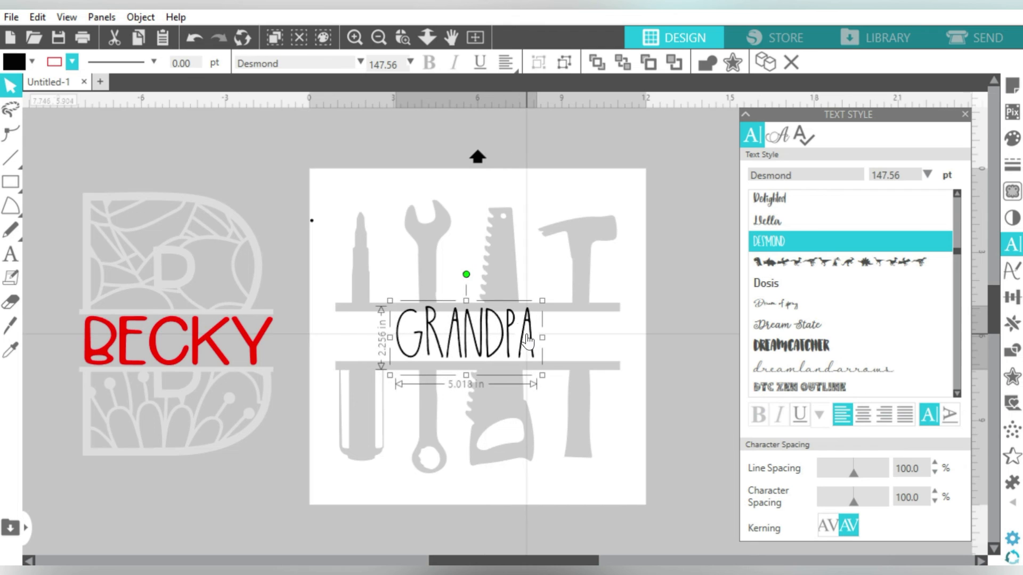
- Resize the "GRANDPA" text to about 9.4 in wide and 1.9 in high so it fills the gap between the strips
left_click_drag(466, 301, 465, 309)
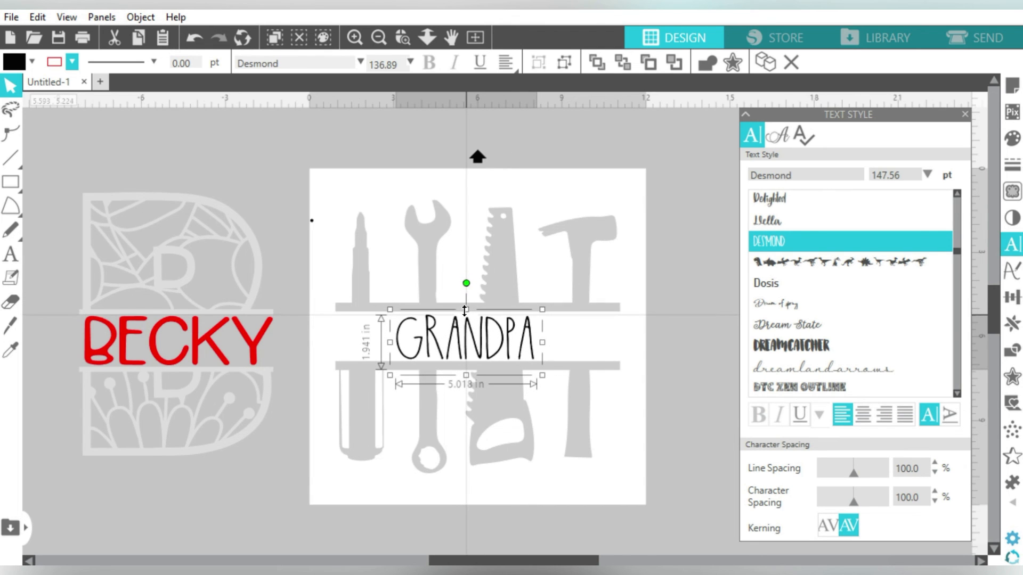
left_click_drag(542, 342, 611, 342)
left_click_drag(390, 342, 332, 344)
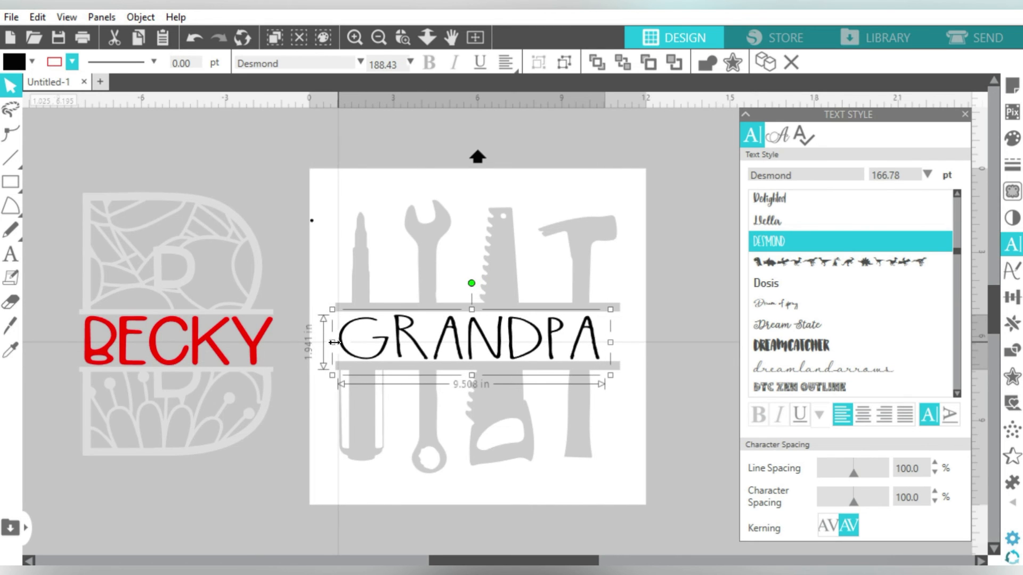
left_click(697, 296)
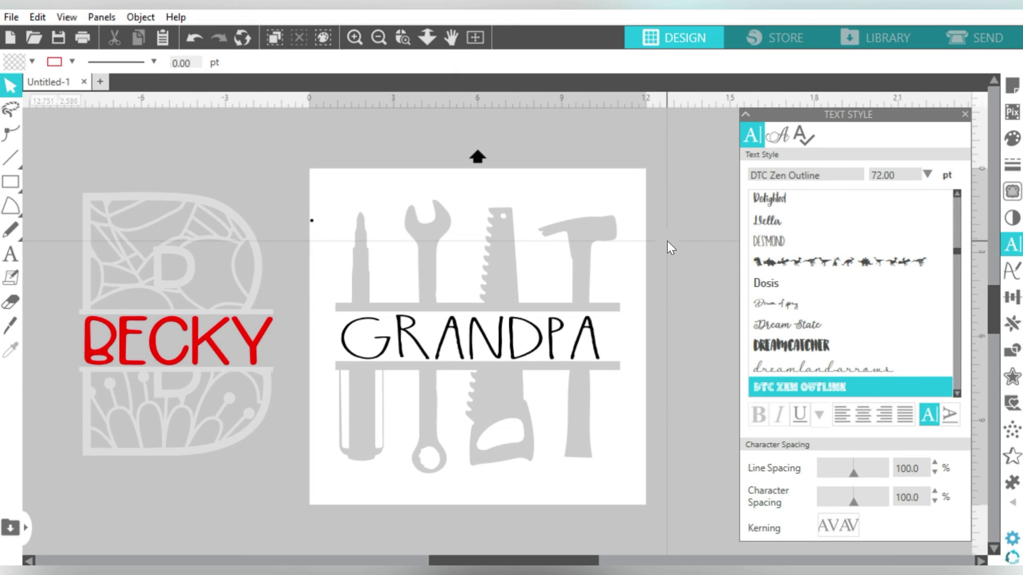
left_click(581, 335)
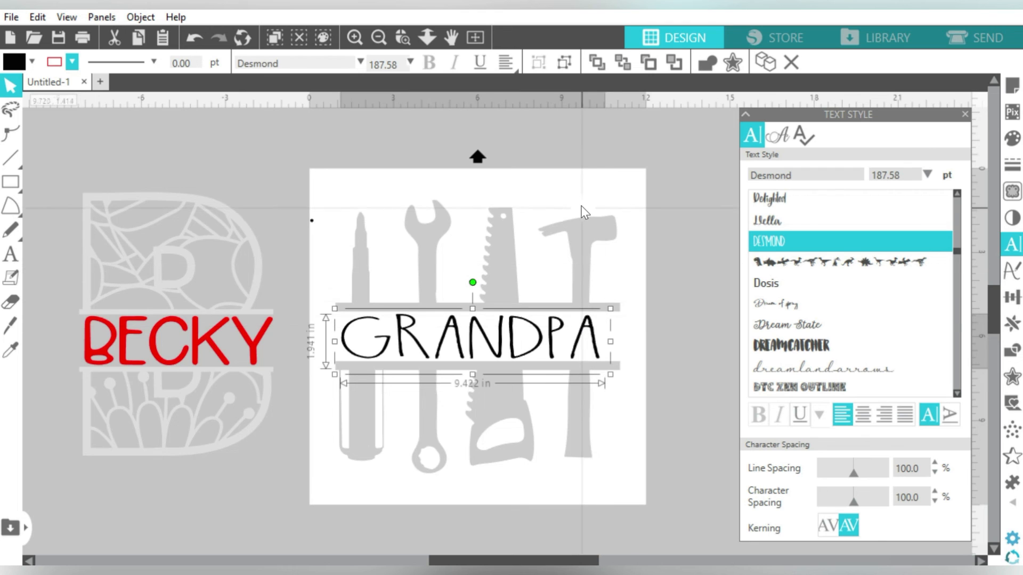
left_click(607, 283)
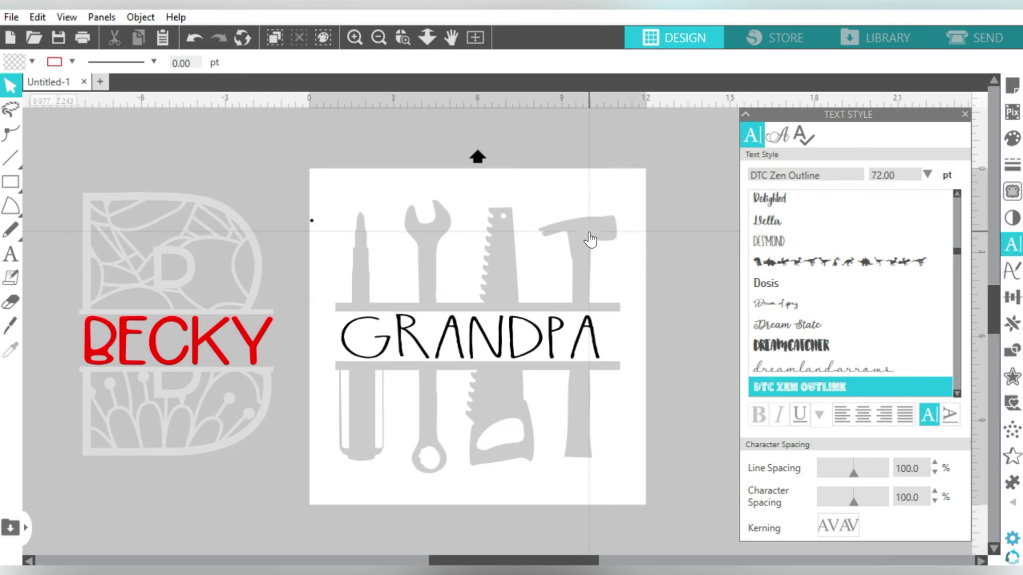
- Go to the cut setup and set the tool silhouettes' lines to Cut for Tool 1
left_click(977, 43)
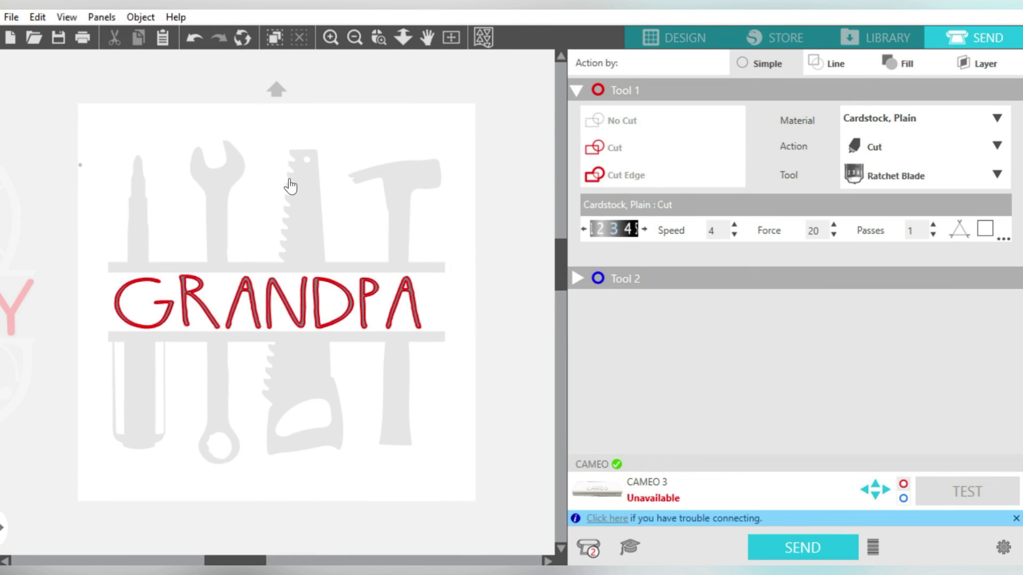
left_click(315, 186)
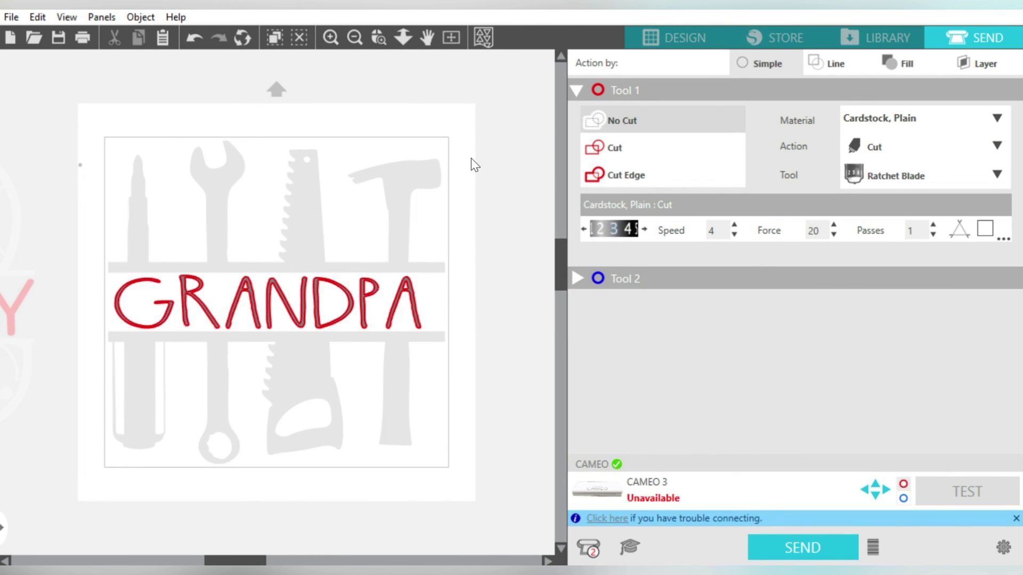
left_click(601, 151)
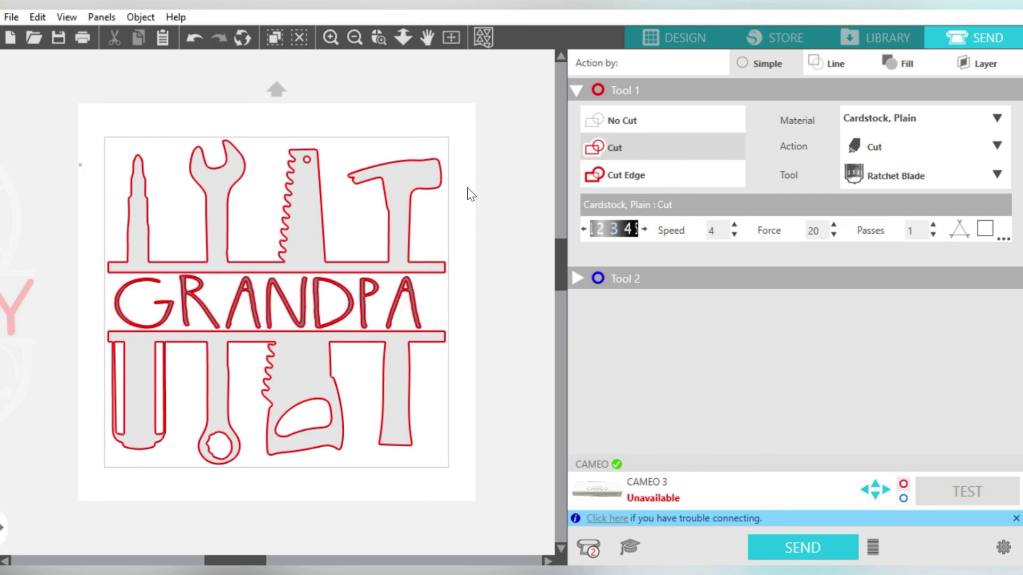
left_click(468, 215)
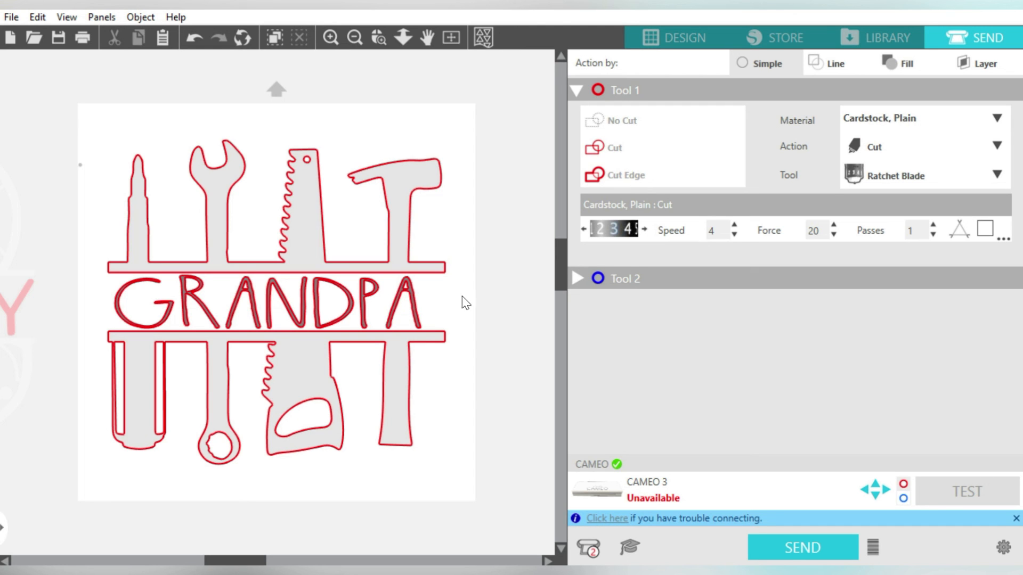
- Separate the cut jobs by moving the lettering off the mat, and swap it with the tool silhouettes so only "GRANDPA" is on the mat
left_click(414, 302)
left_click_drag(413, 302, 47, 296)
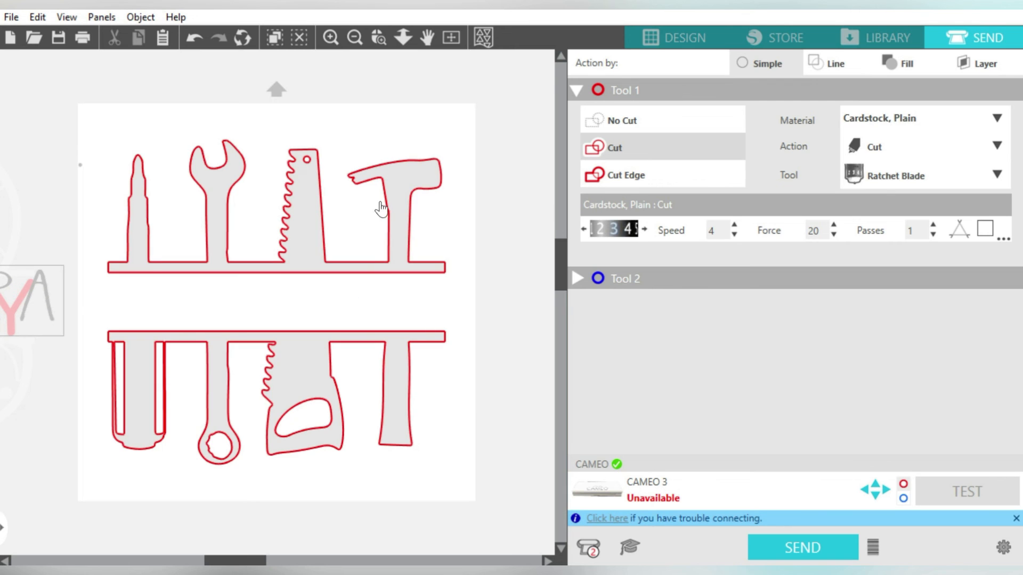
left_click_drag(133, 233, 549, 241)
left_click_drag(46, 311, 425, 169)
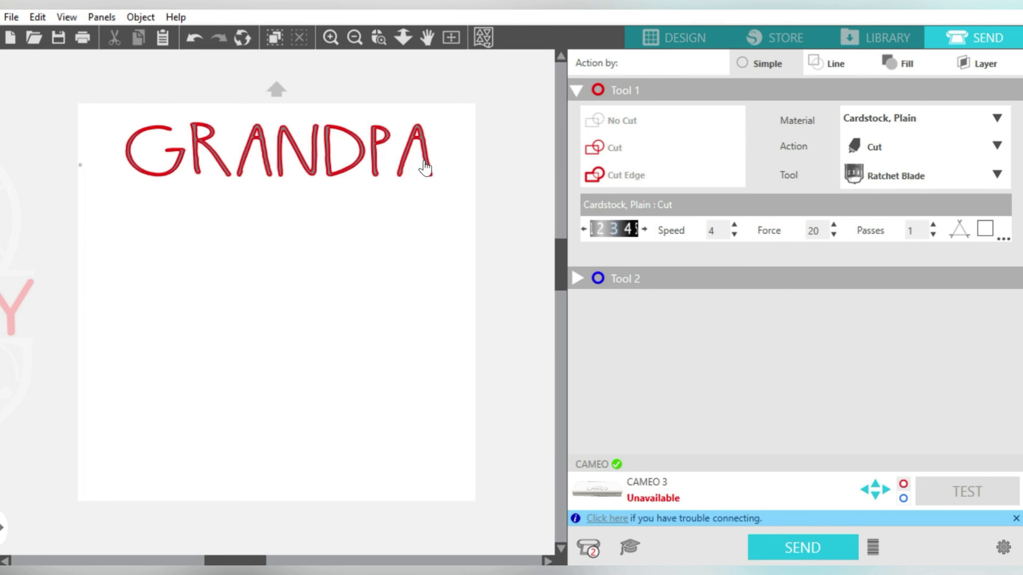
- Return to the design workspace, look over the Replicate and Modify options, and deselect the "GRANDPA" text
left_click(658, 41)
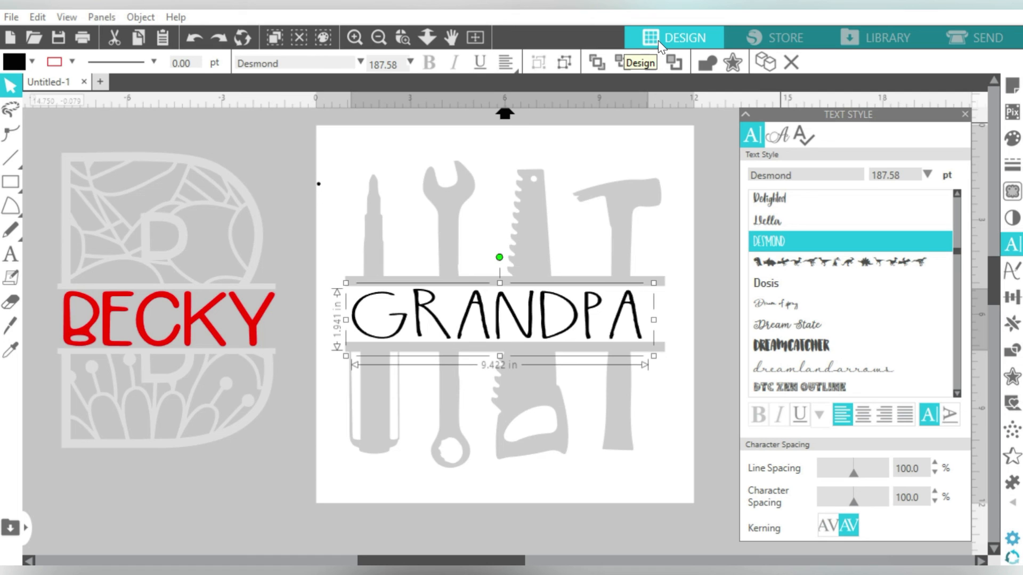
left_click(1010, 330)
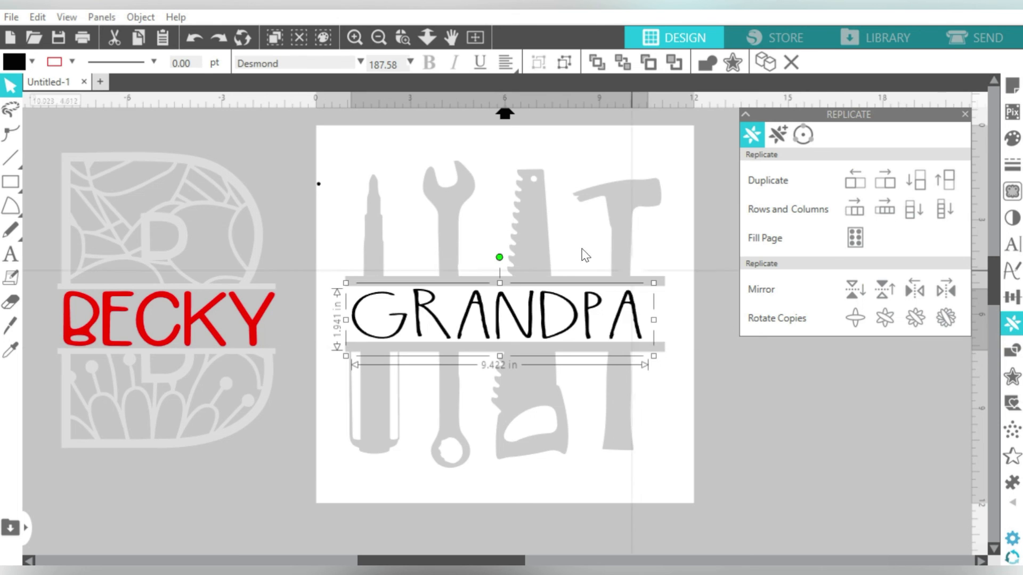
mouse_move(10, 181)
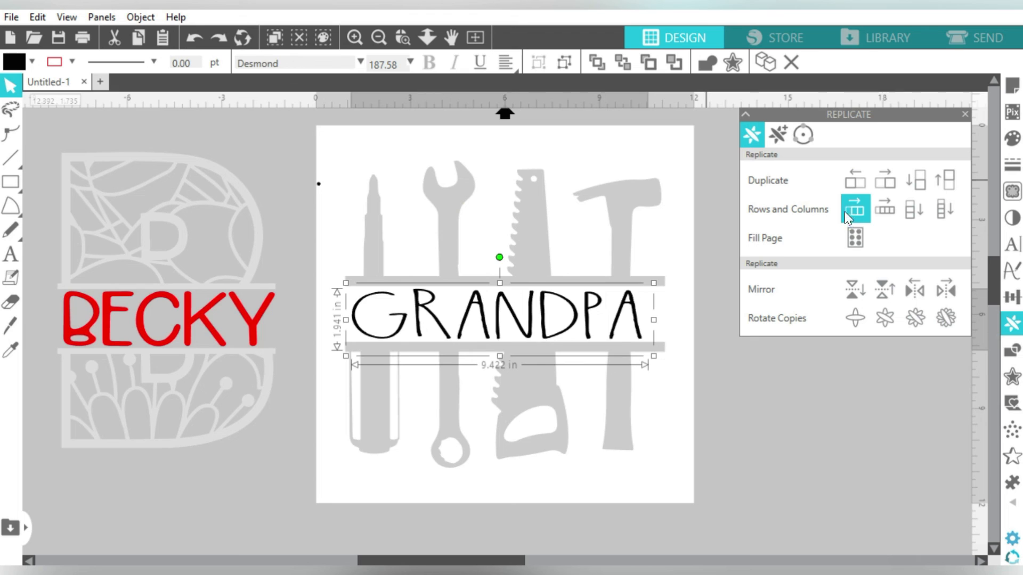
left_click(1012, 357)
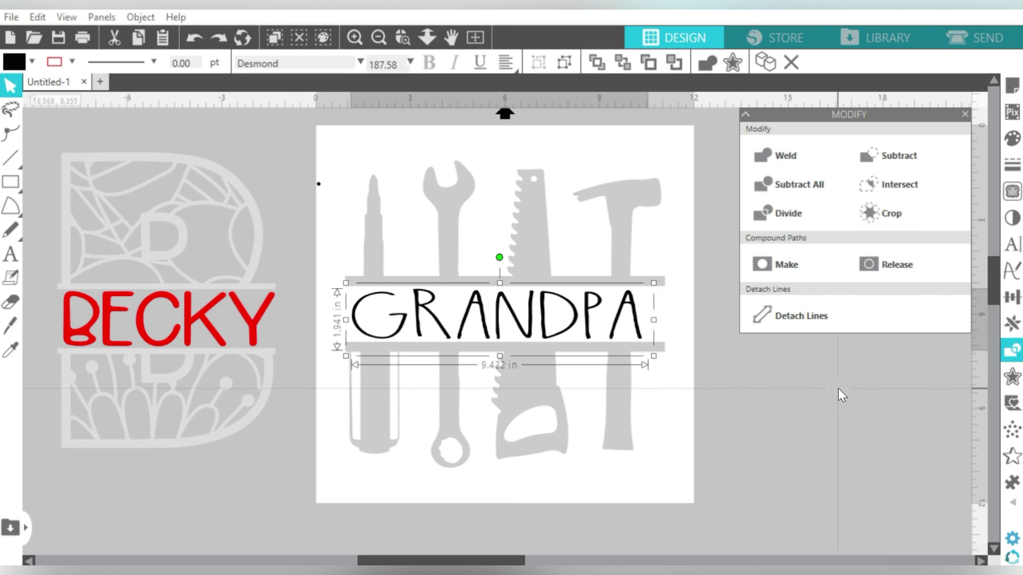
left_click(838, 389)
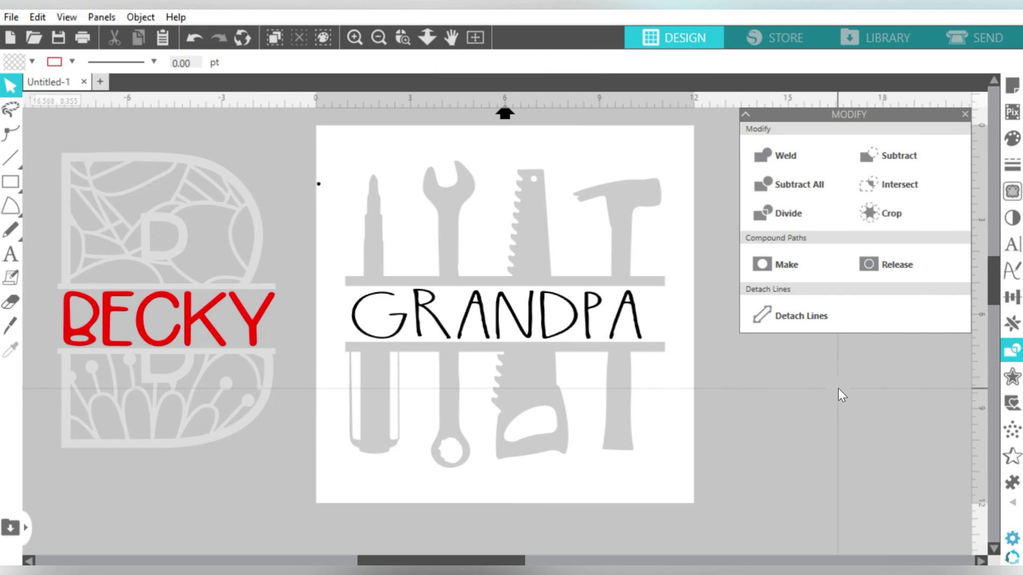